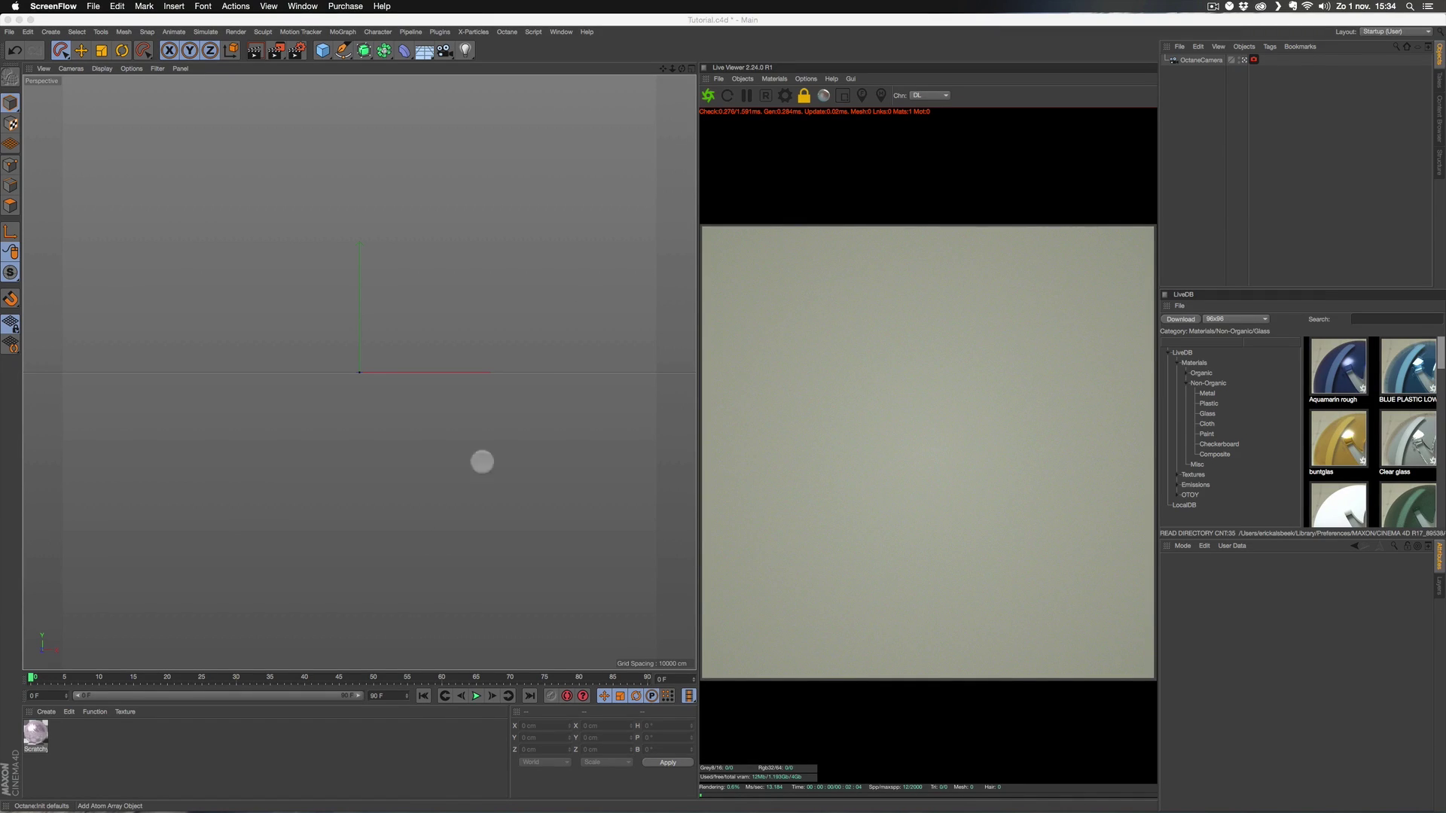
- Review the amun, assembled, black dahlia and razorball reference renders in Chrome, then return to Cinema 4D
mouse_move(456, 809)
click(505, 798)
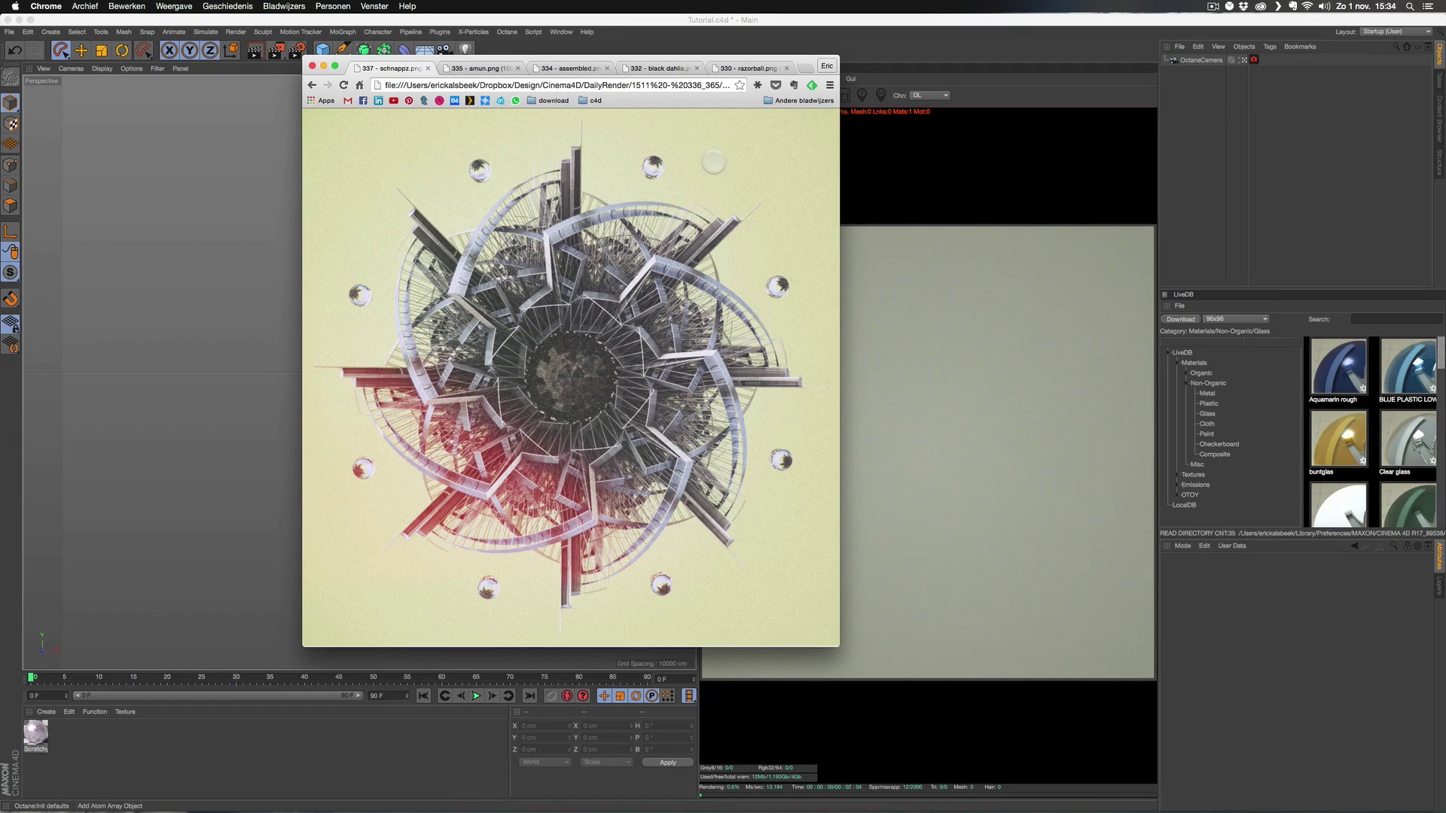
click(479, 68)
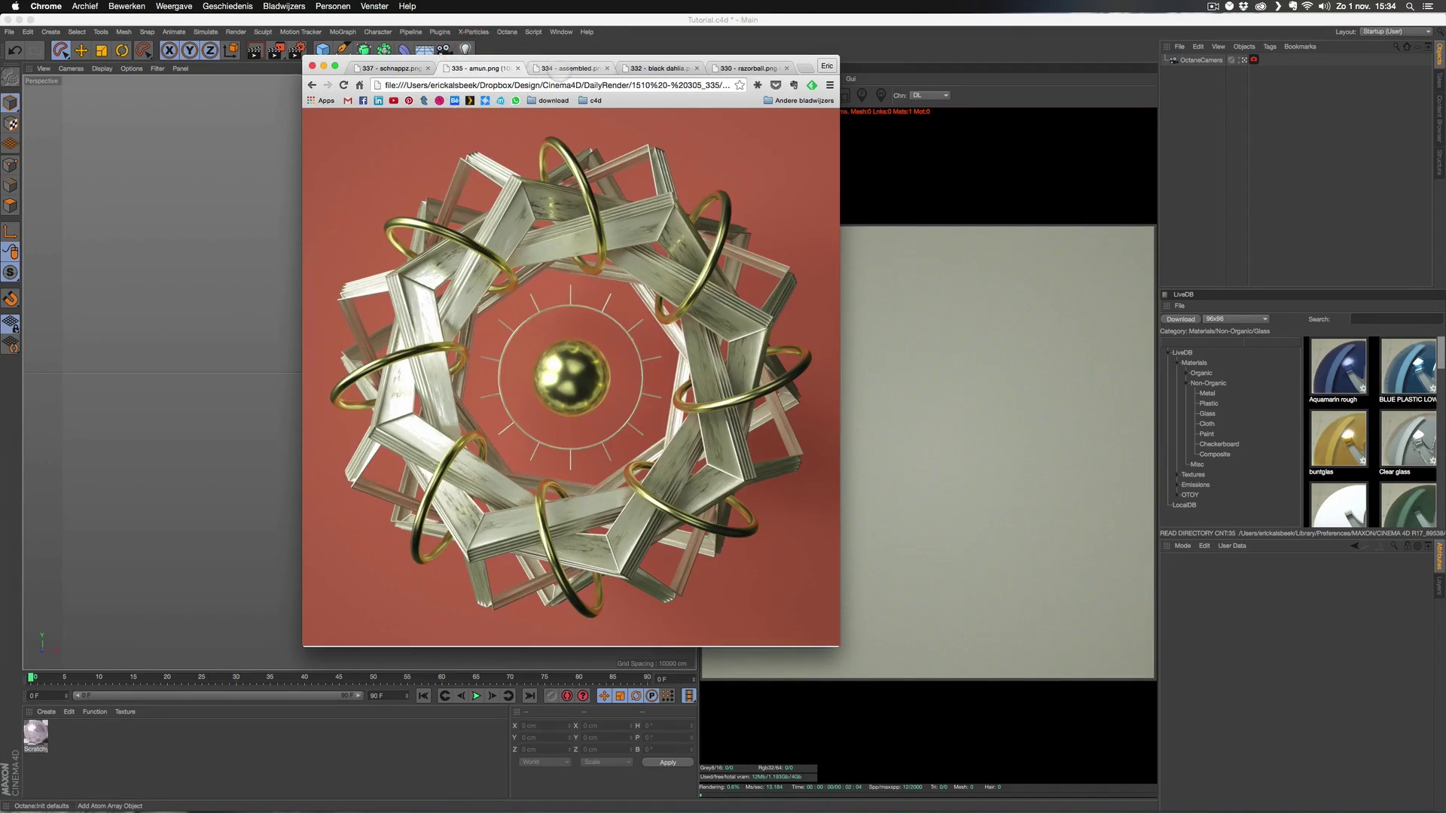
click(566, 68)
click(644, 68)
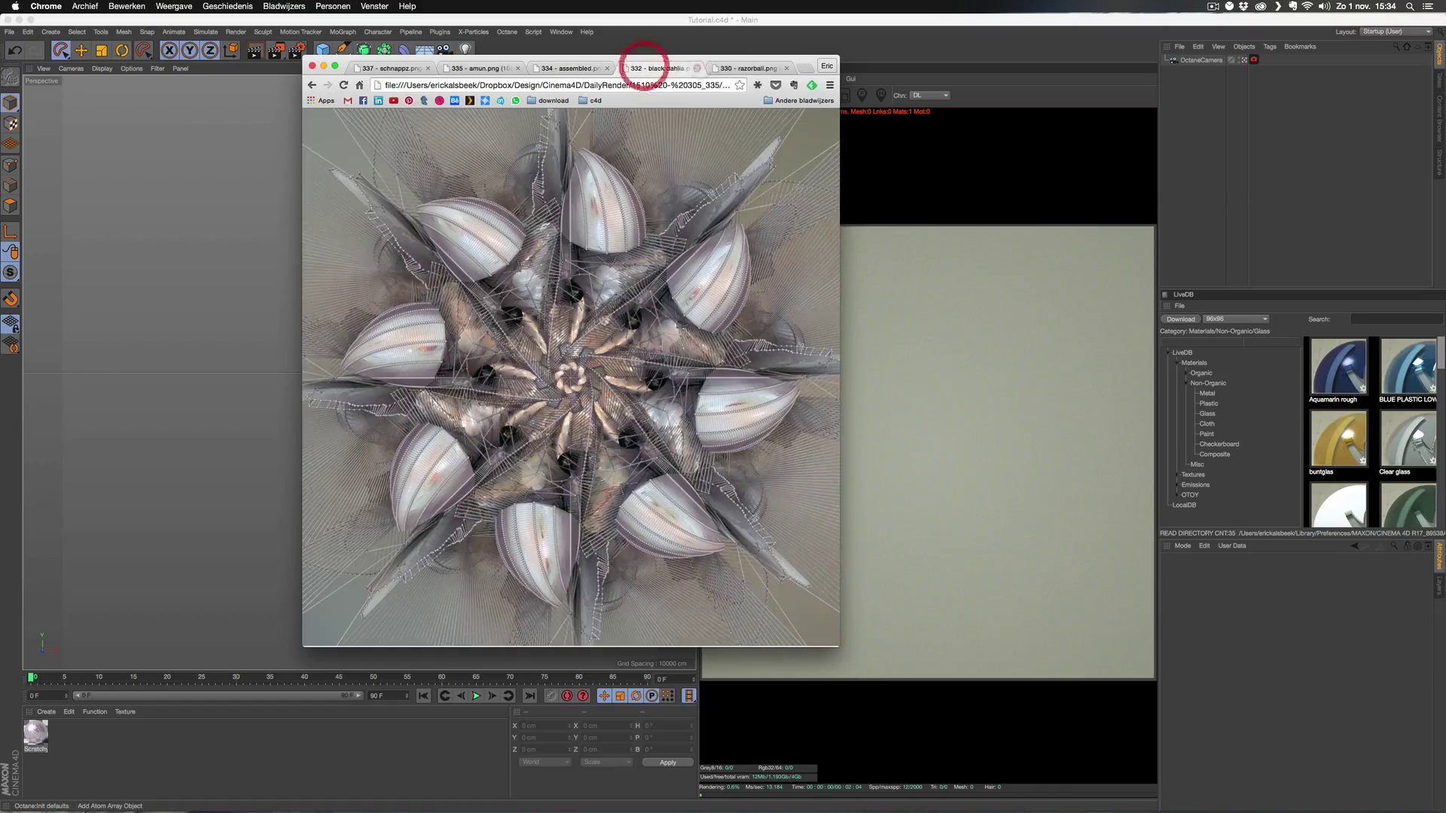
click(740, 68)
click(645, 68)
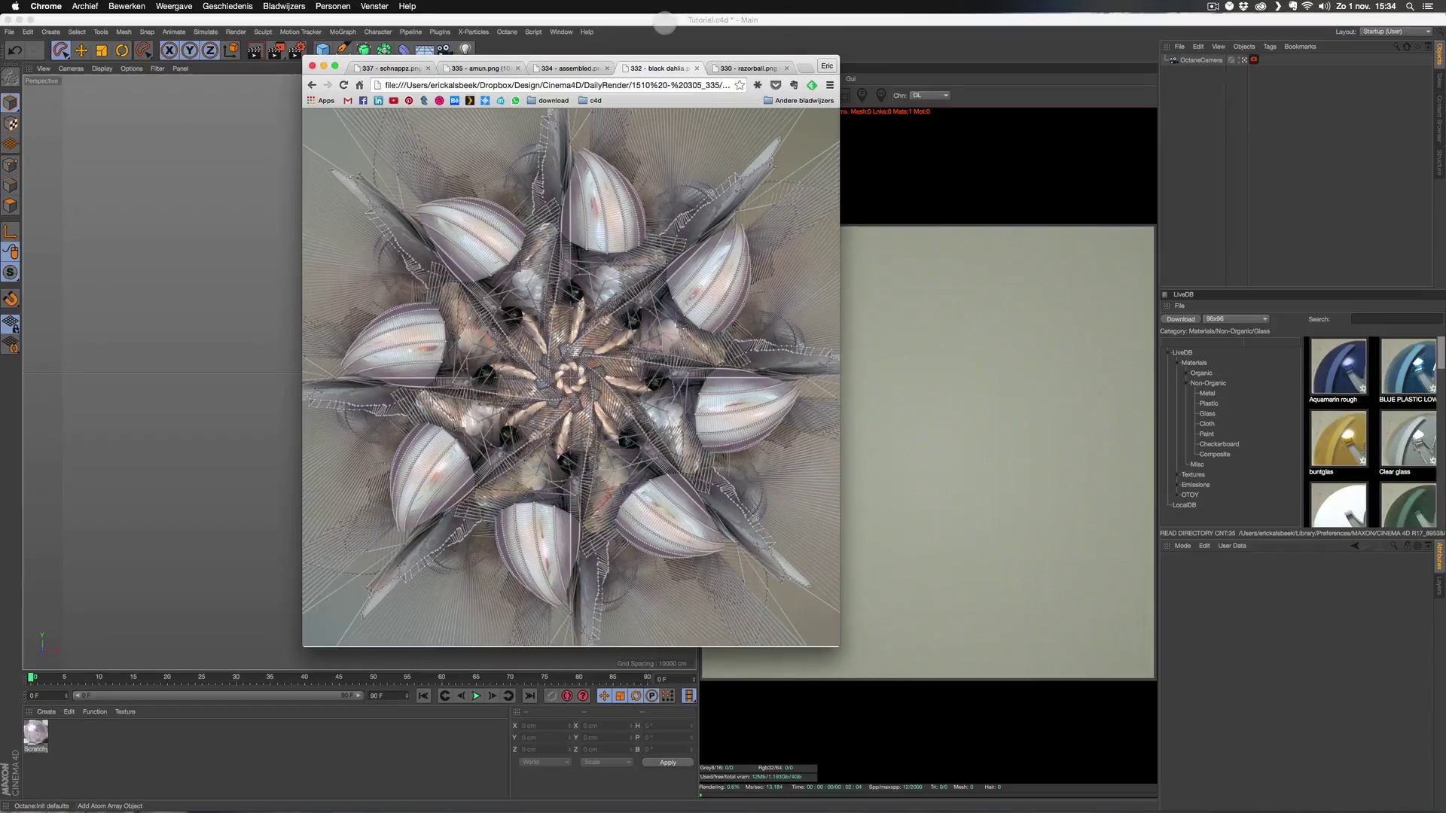
click(666, 20)
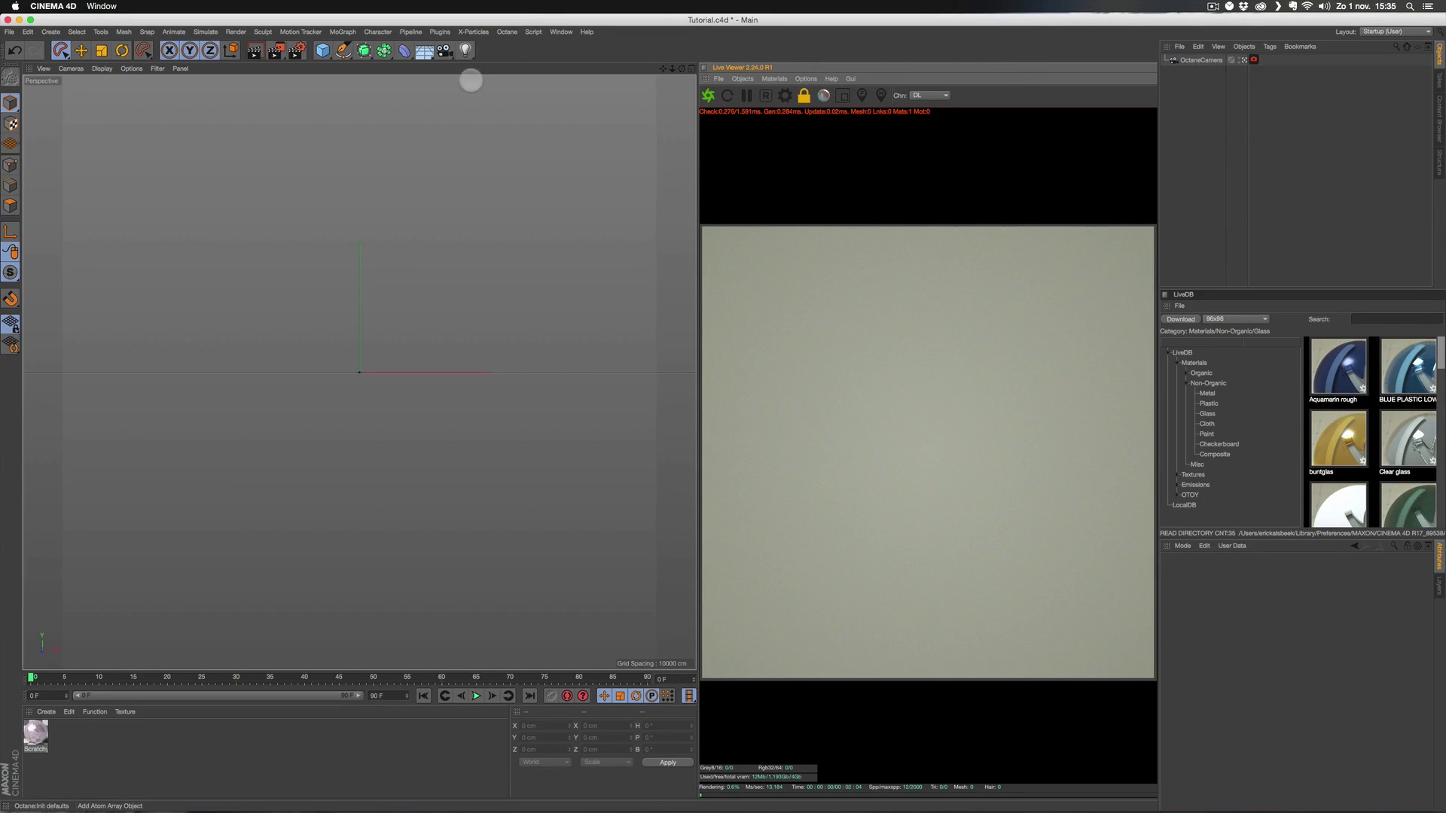
- Add a default Cylinder primitive and an Array generator to the scene
click(324, 51)
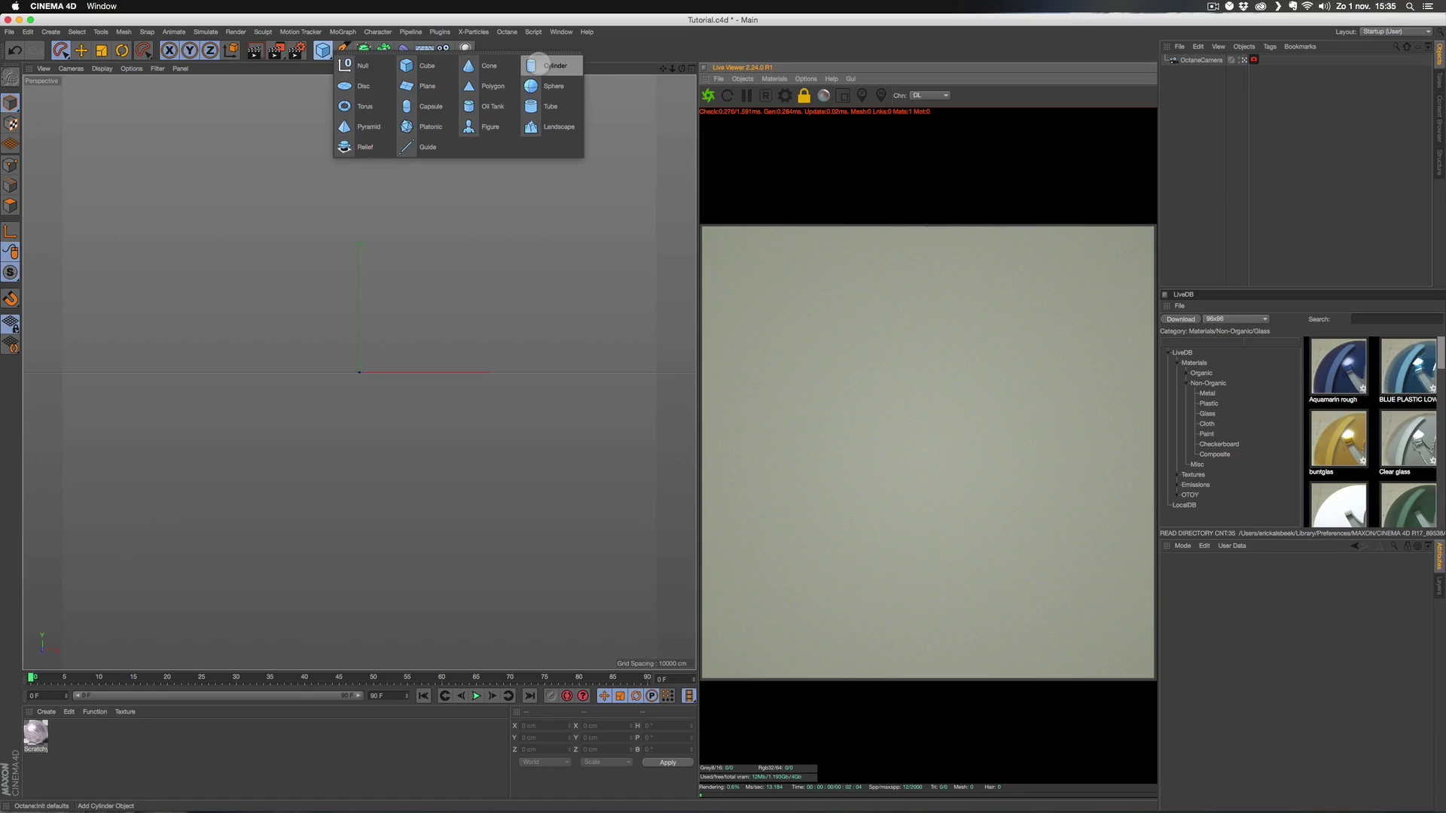
click(539, 65)
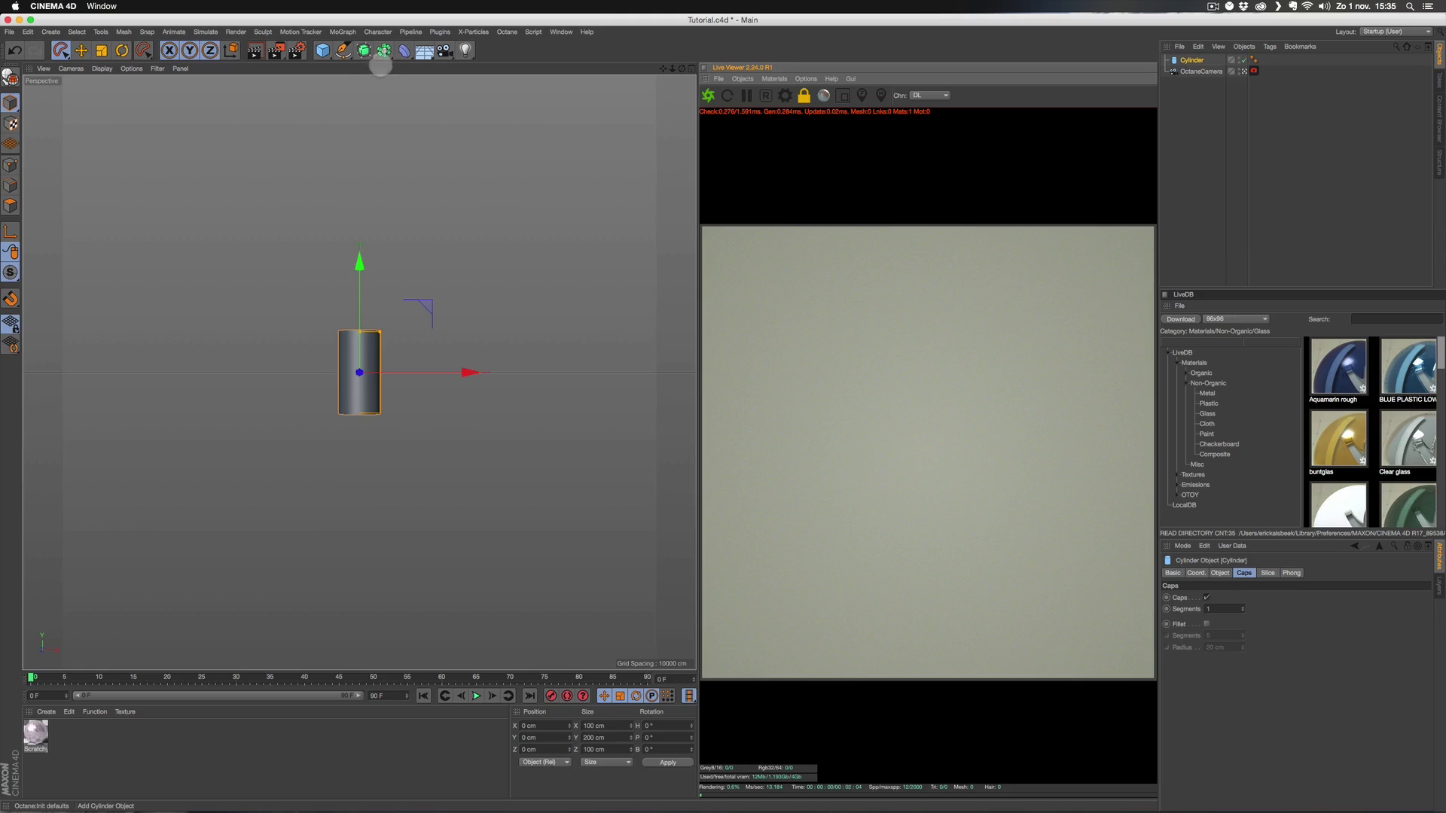
click(384, 51)
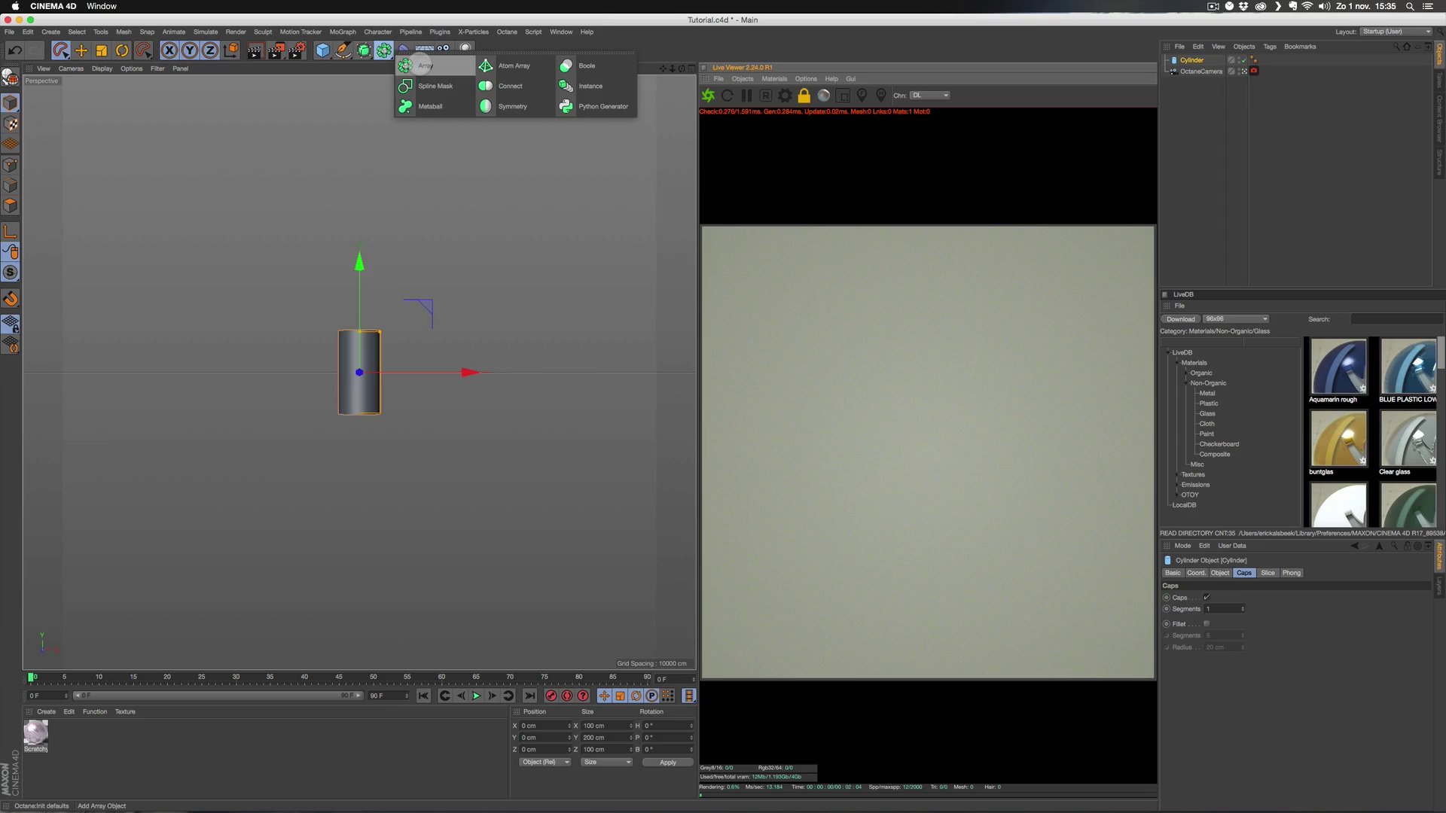
click(424, 65)
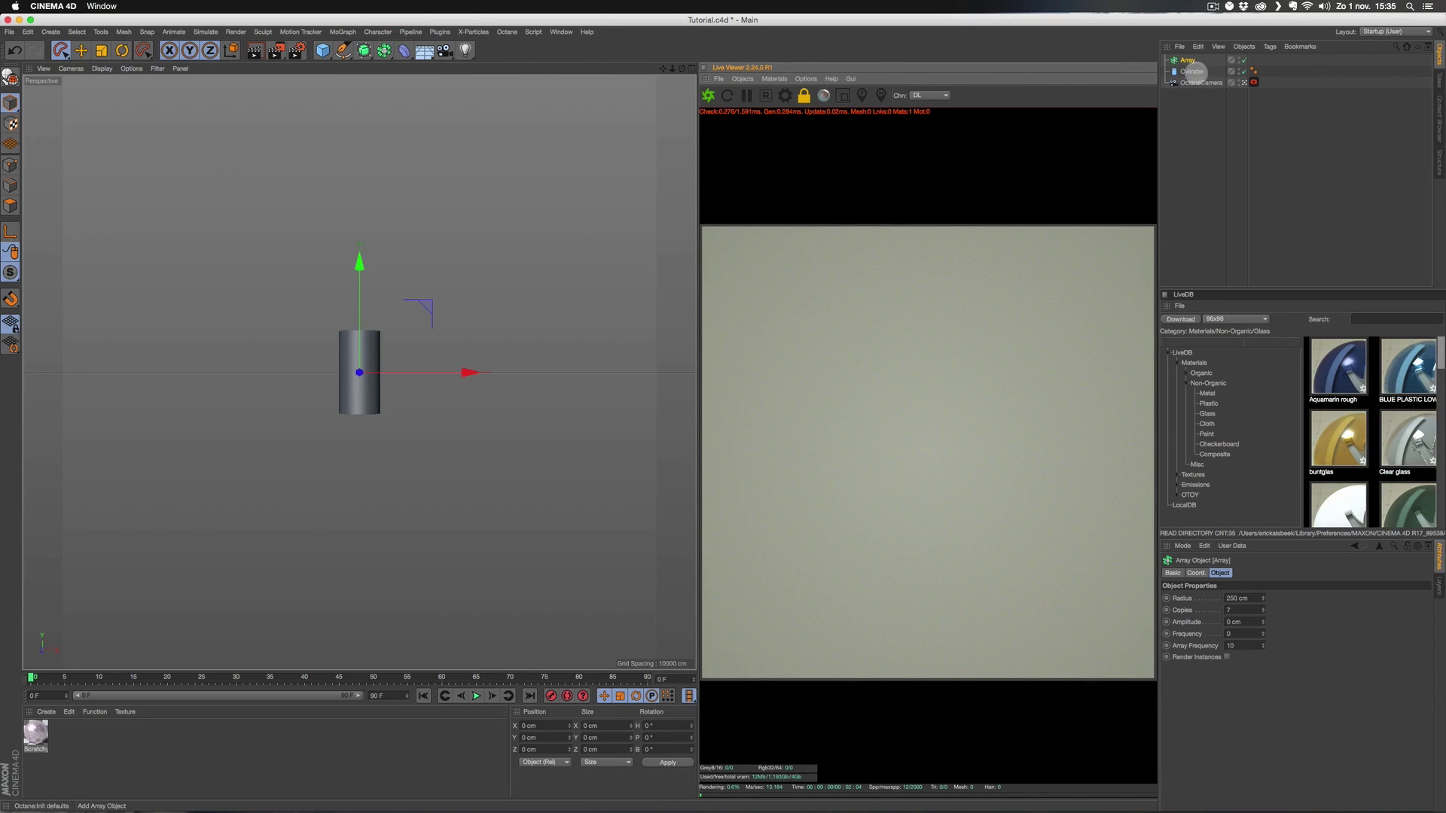
- Parent the Cylinder under the Array object in the Object Manager
click(1195, 71)
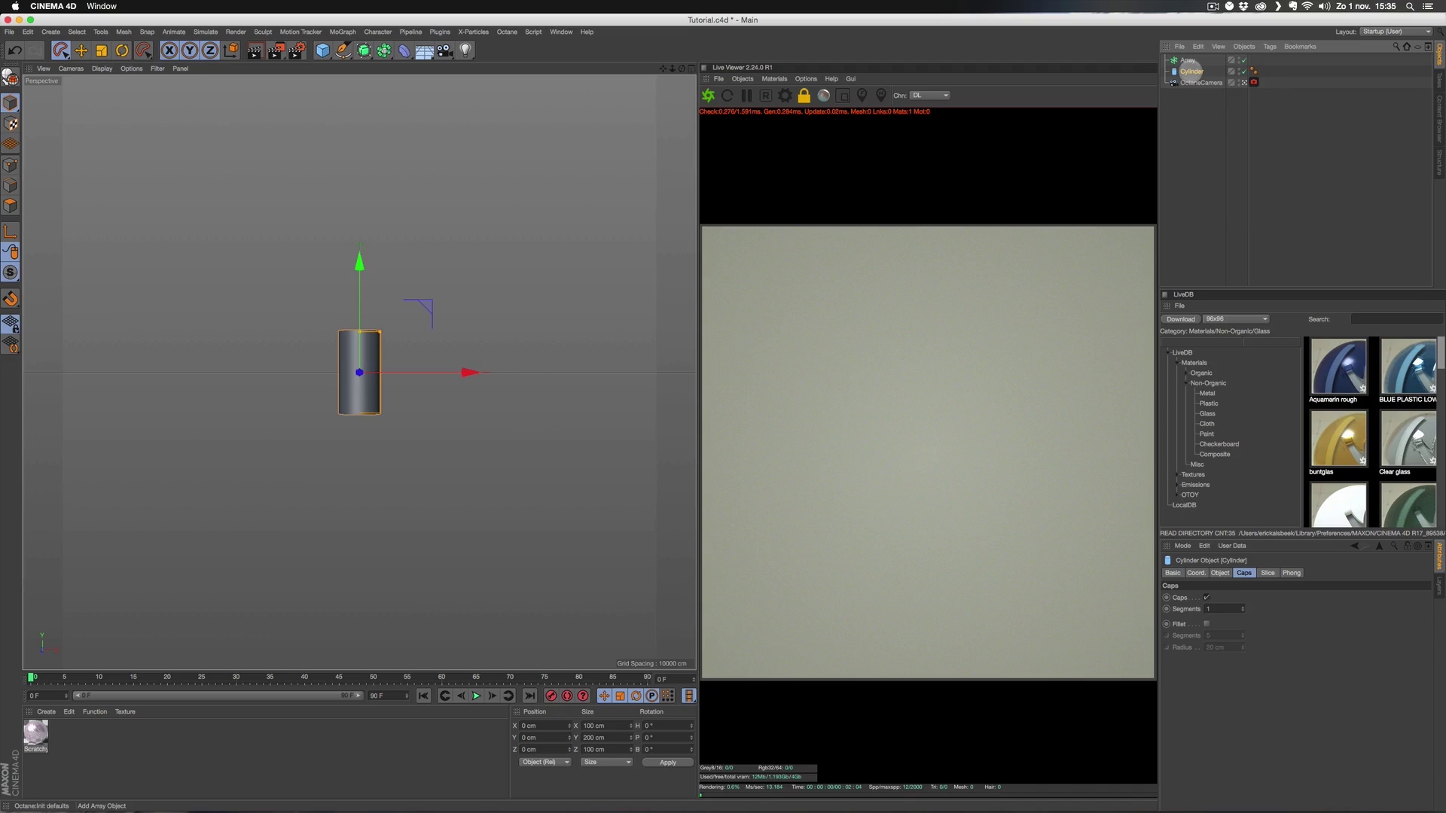
drag(1191, 67, 1190, 59)
drag(1188, 60, 1190, 61)
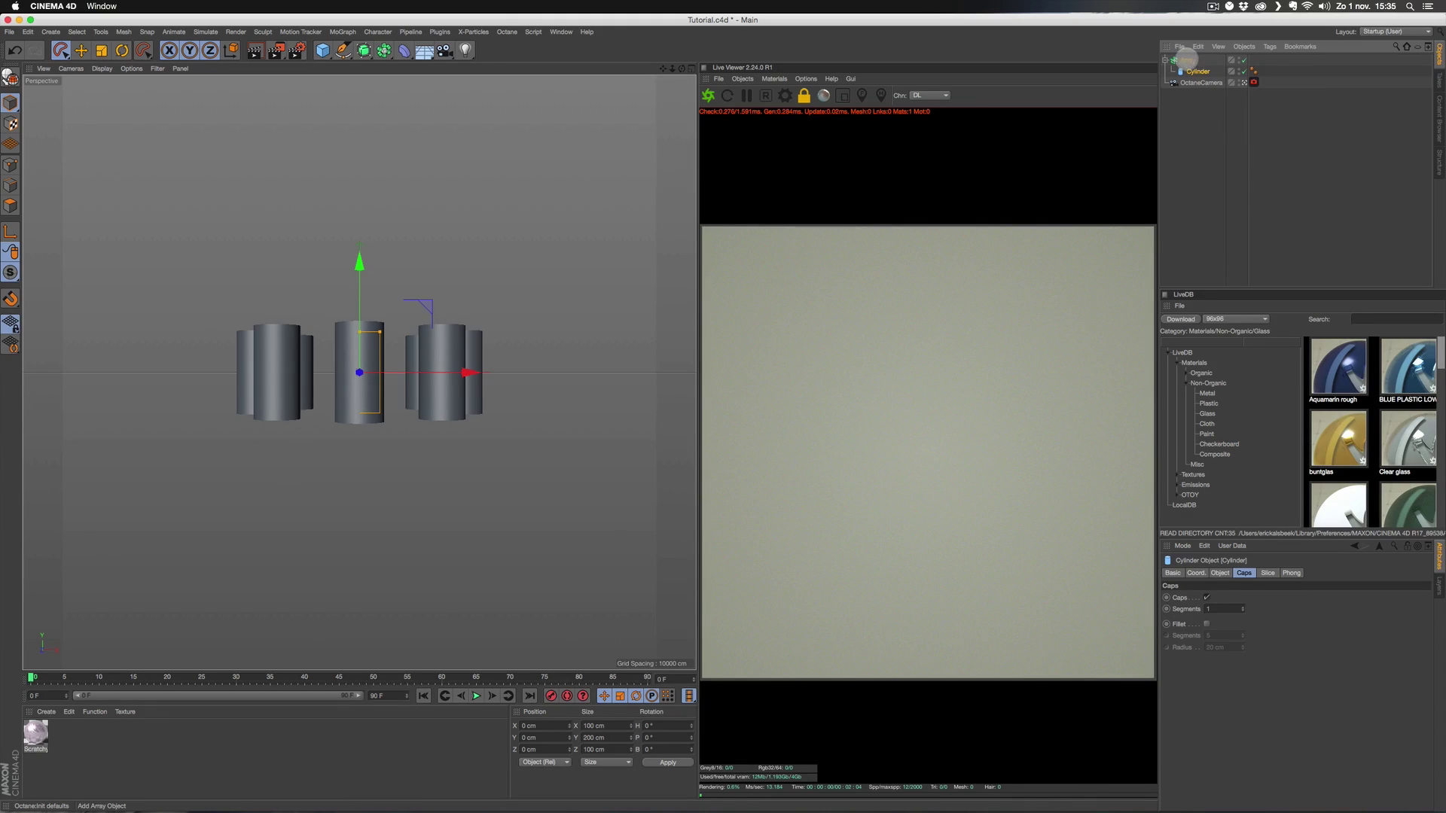
- Rotate the Array 90° in pitch so the cylinder ring faces the front view
click(1186, 60)
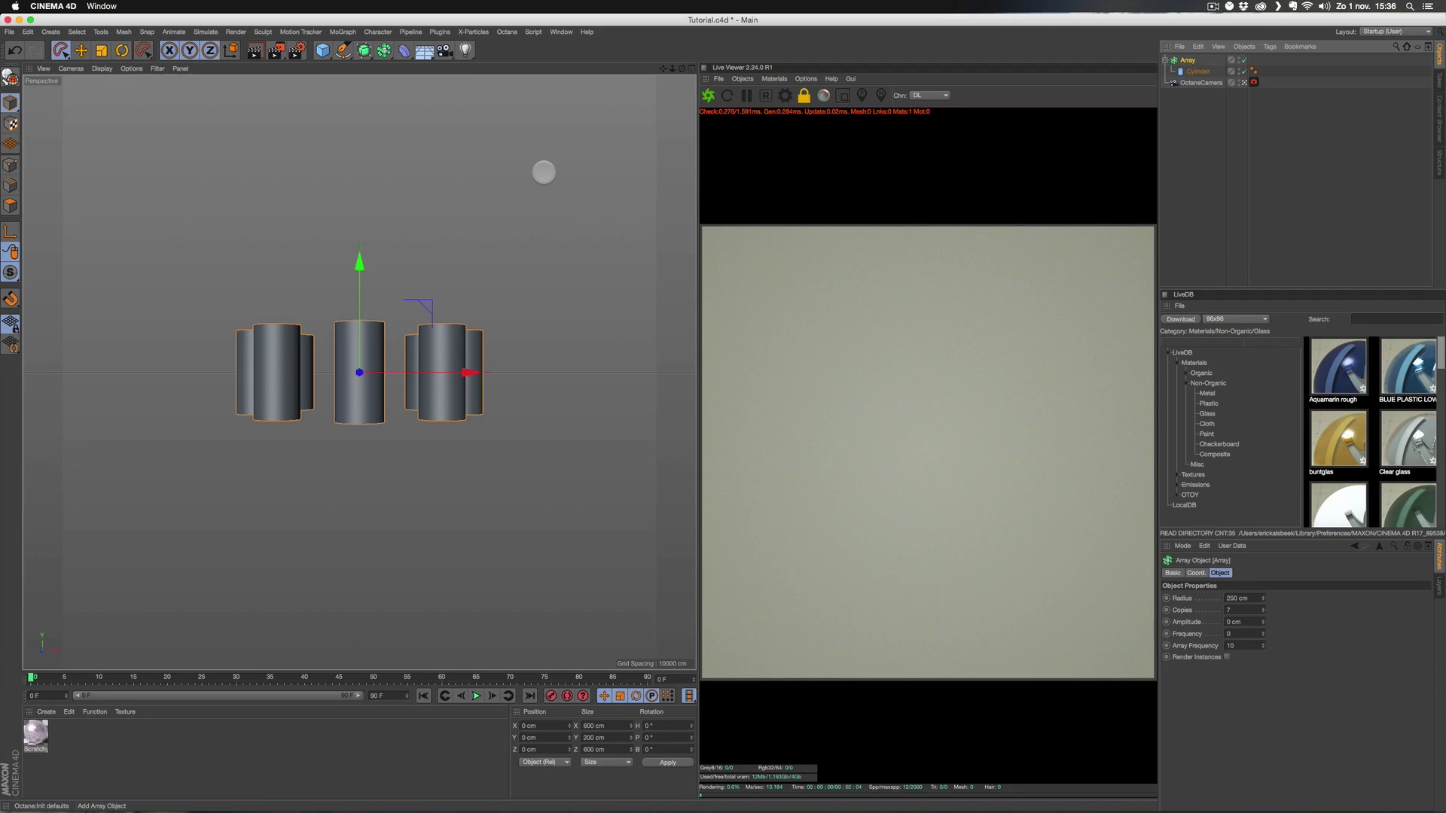
key(r)
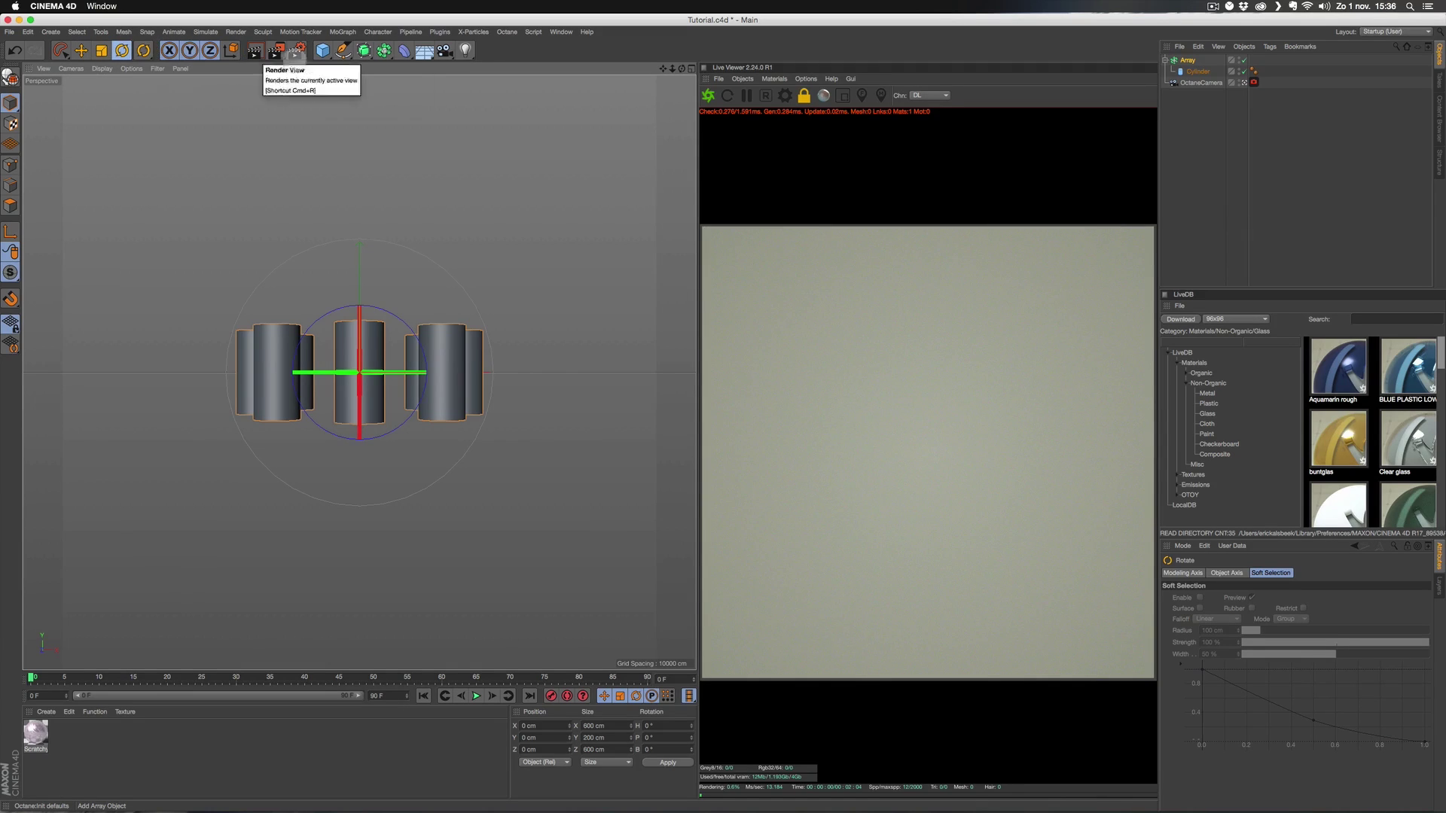
shift+drag(359, 308, 366, 431)
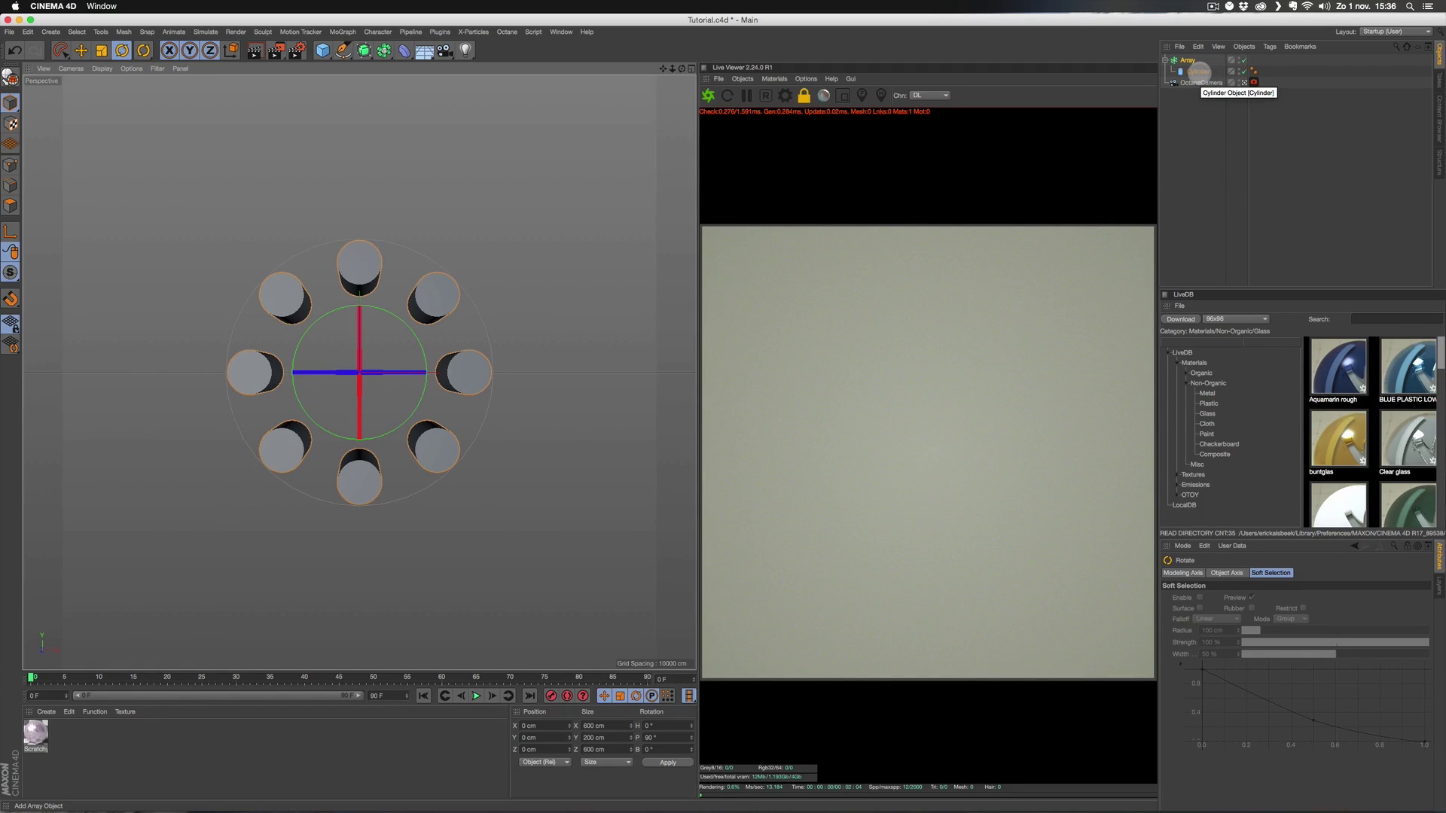
- Show the Cylinder's Coord. values, try a pitch tilt, and undo it back to 0°
click(1199, 71)
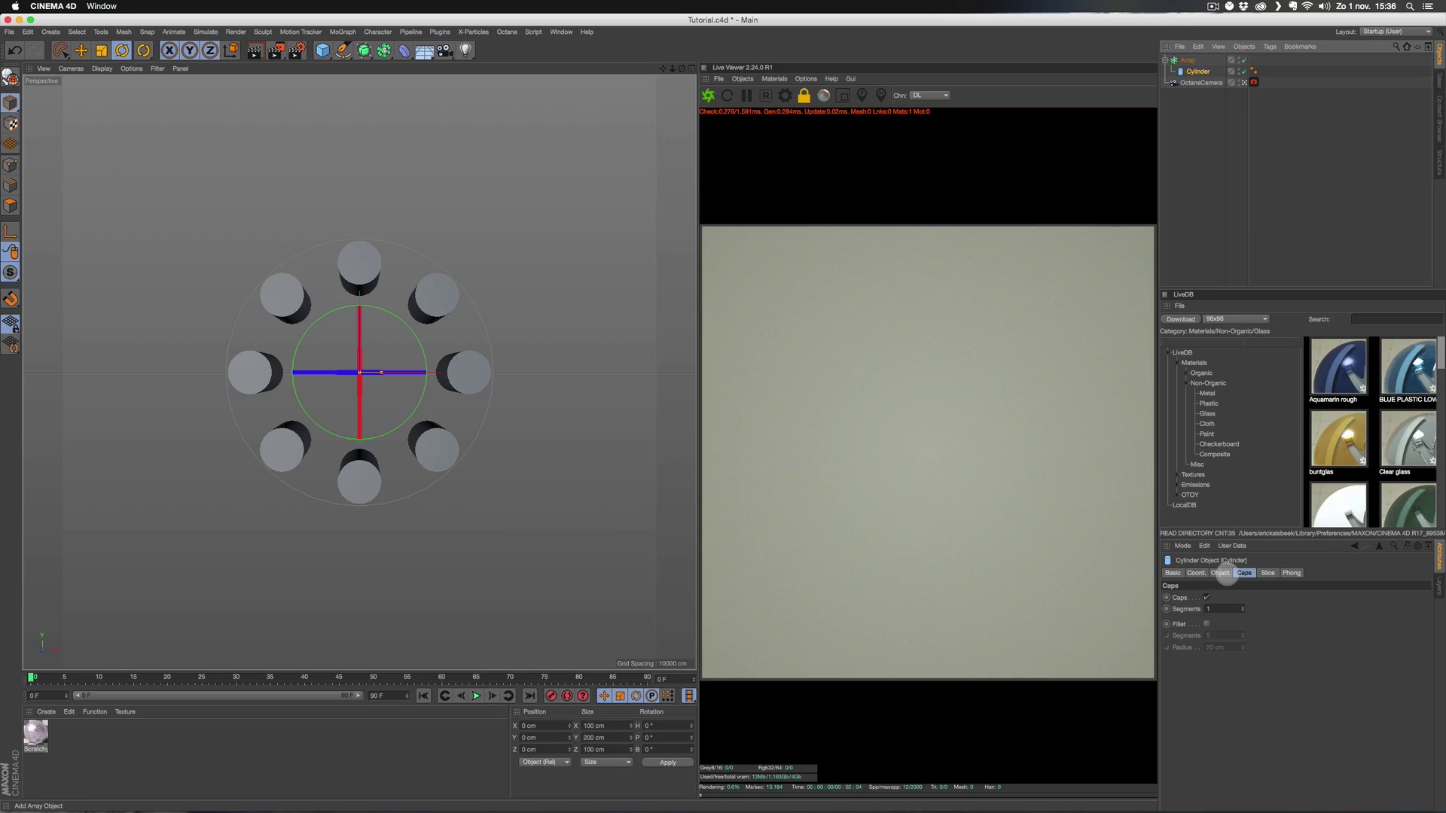
click(1221, 573)
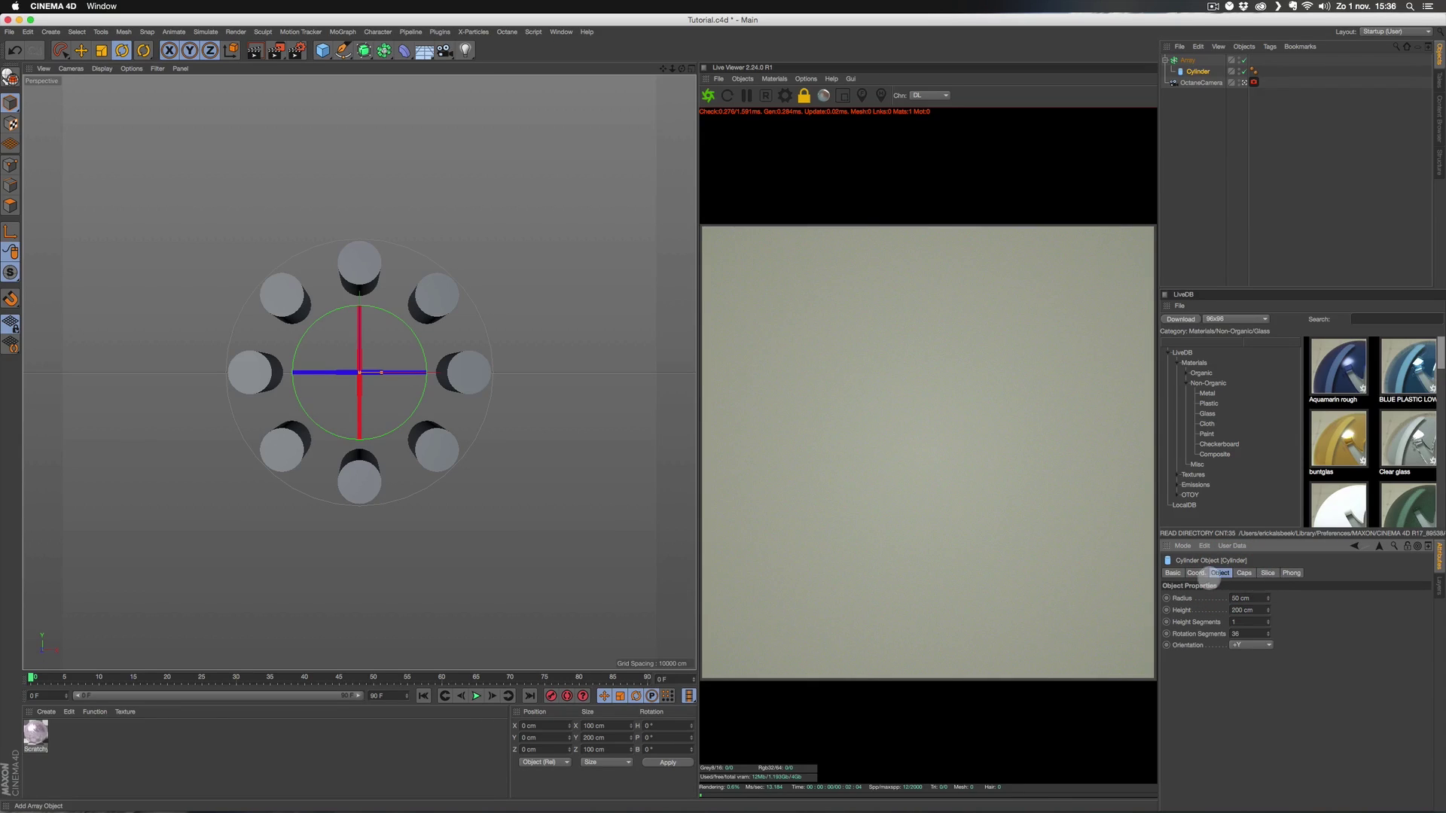
click(1192, 69)
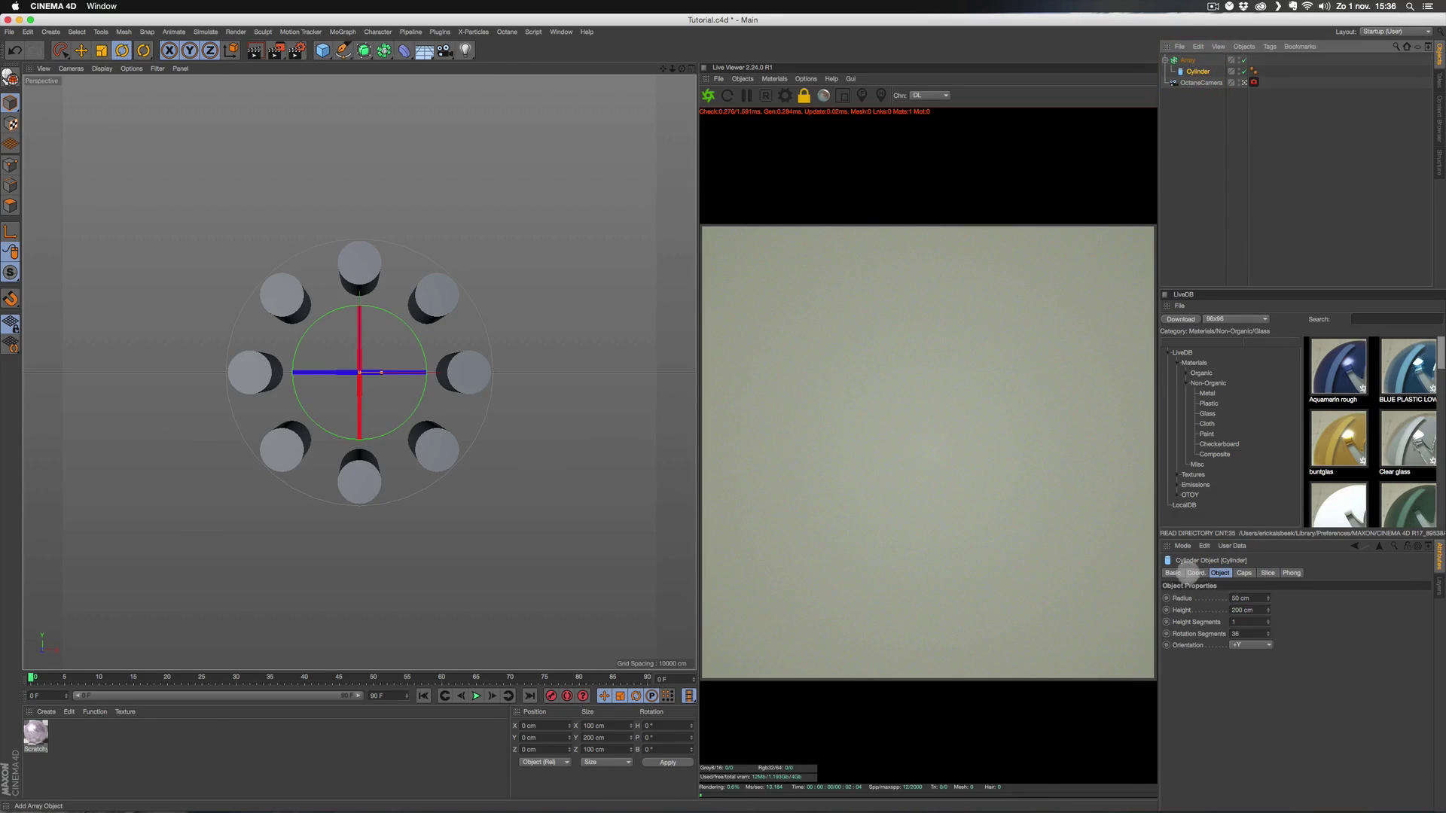
click(1196, 573)
mouse_move(1376, 611)
mouse_down()
mouse_move(1416, 603)
mouse_move(1378, 616)
mouse_up()
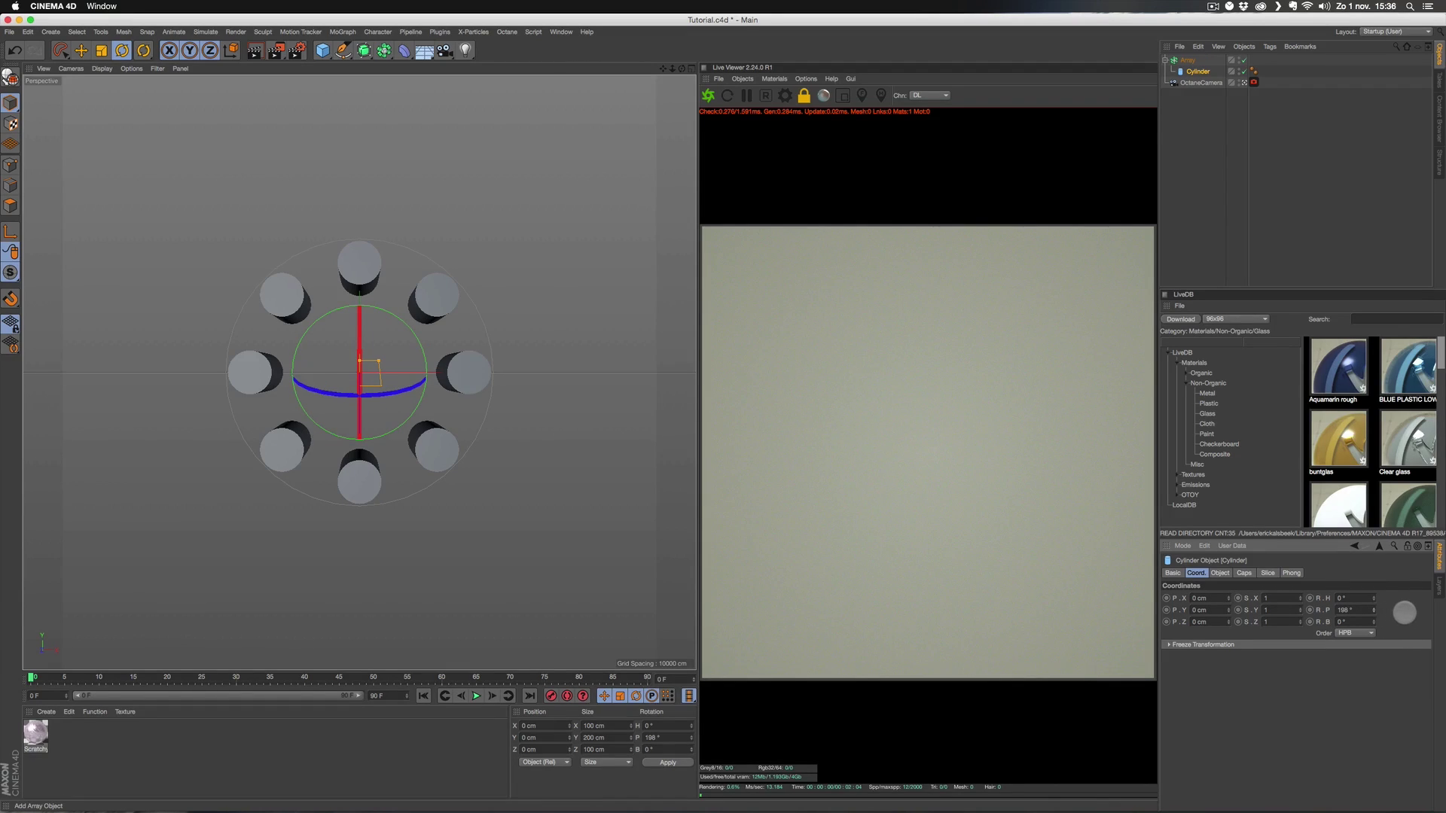
key(super+z)
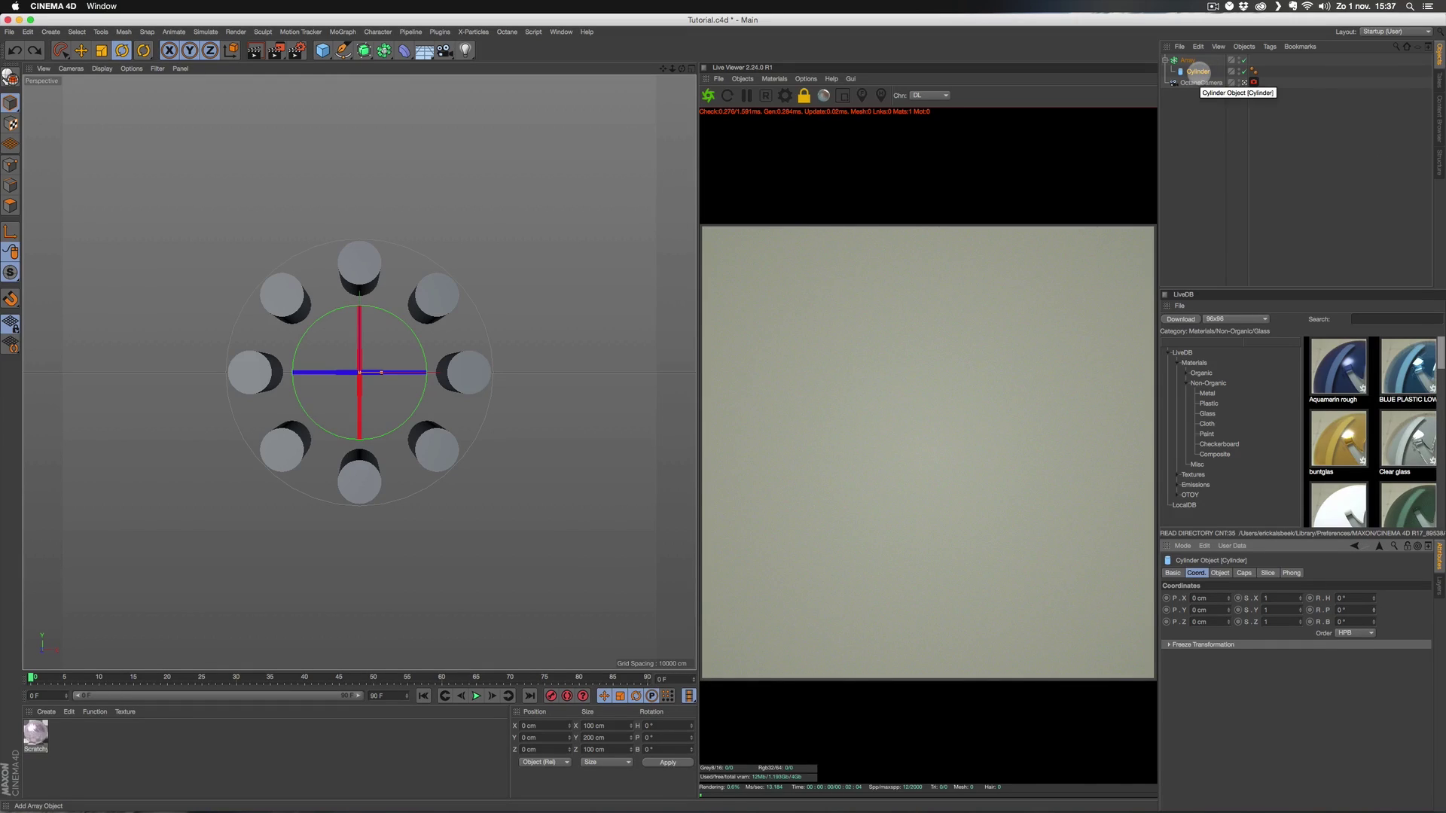
- Group the Cylinder into a new Null with Alt+G and select the Cylinder inside it
key(alt)
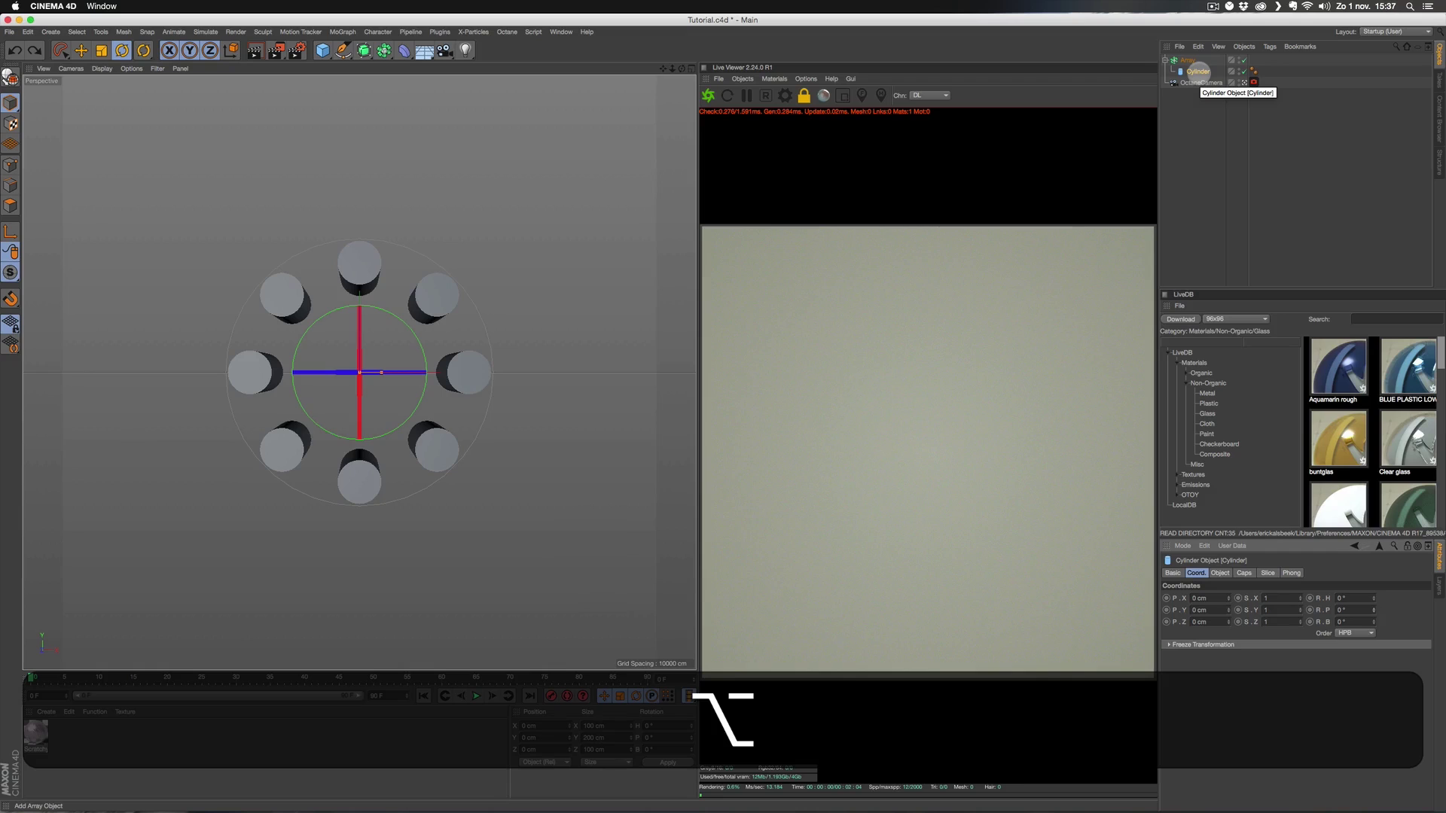
key(alt+g)
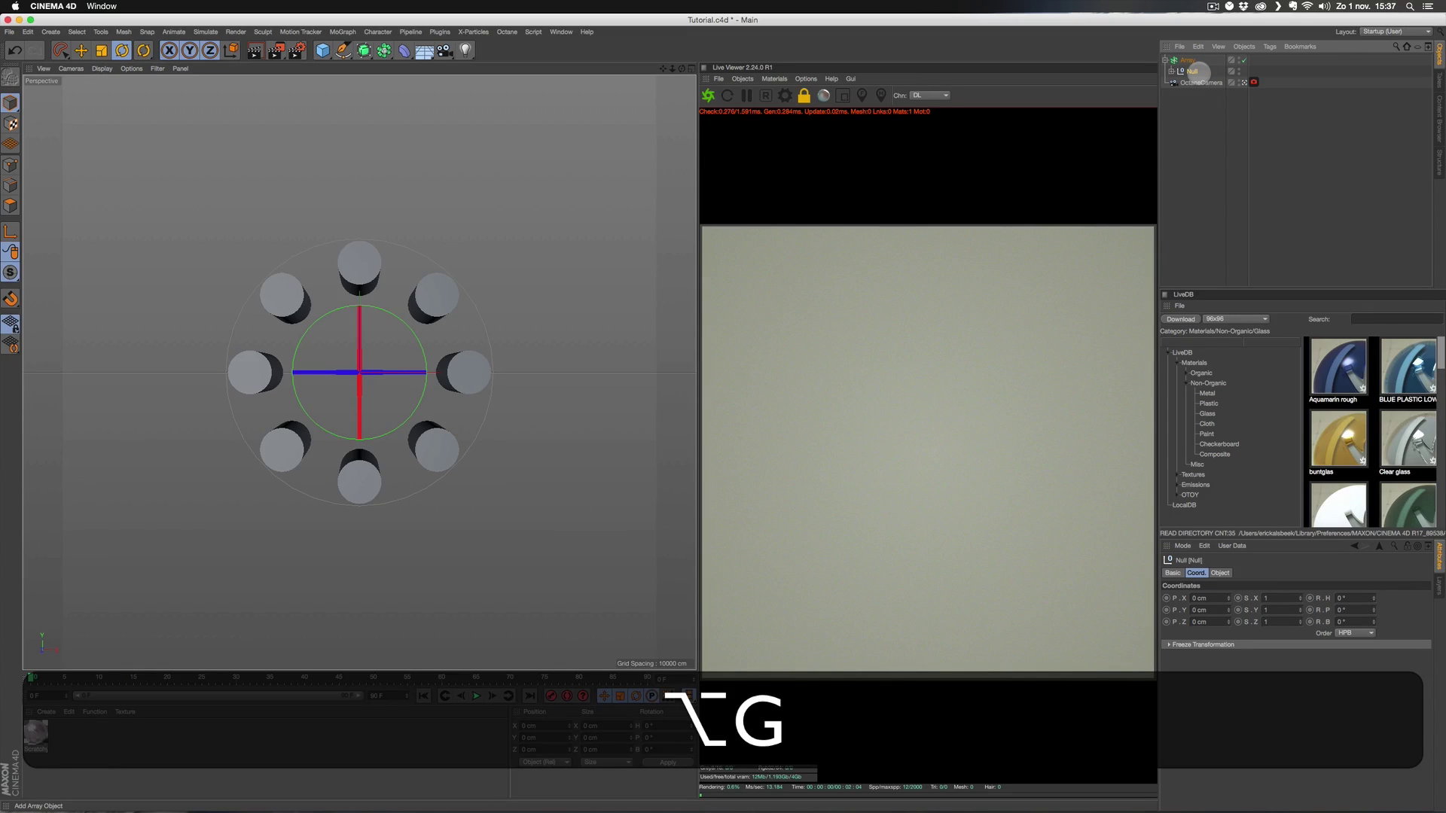
click(1172, 71)
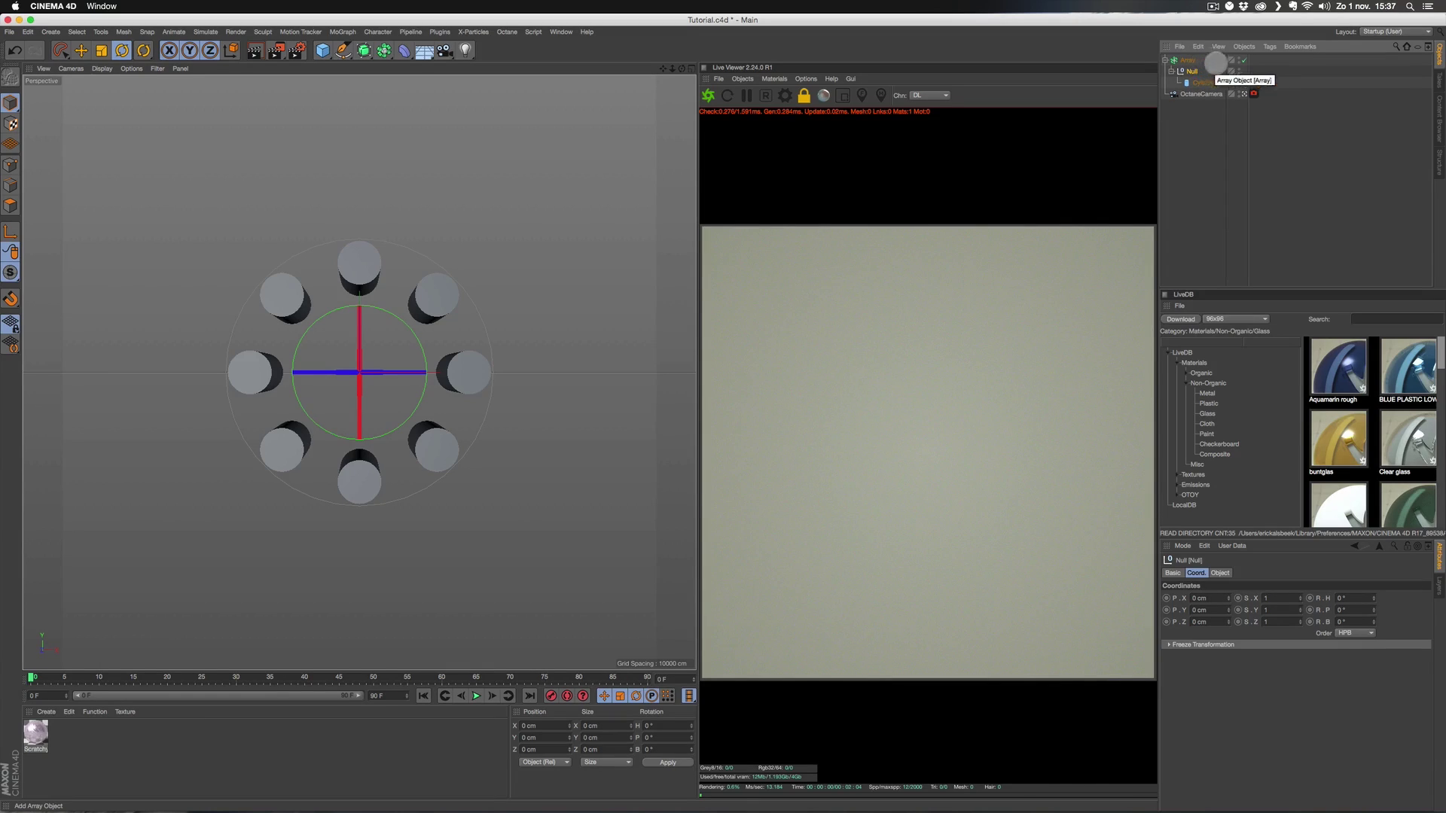
click(1205, 82)
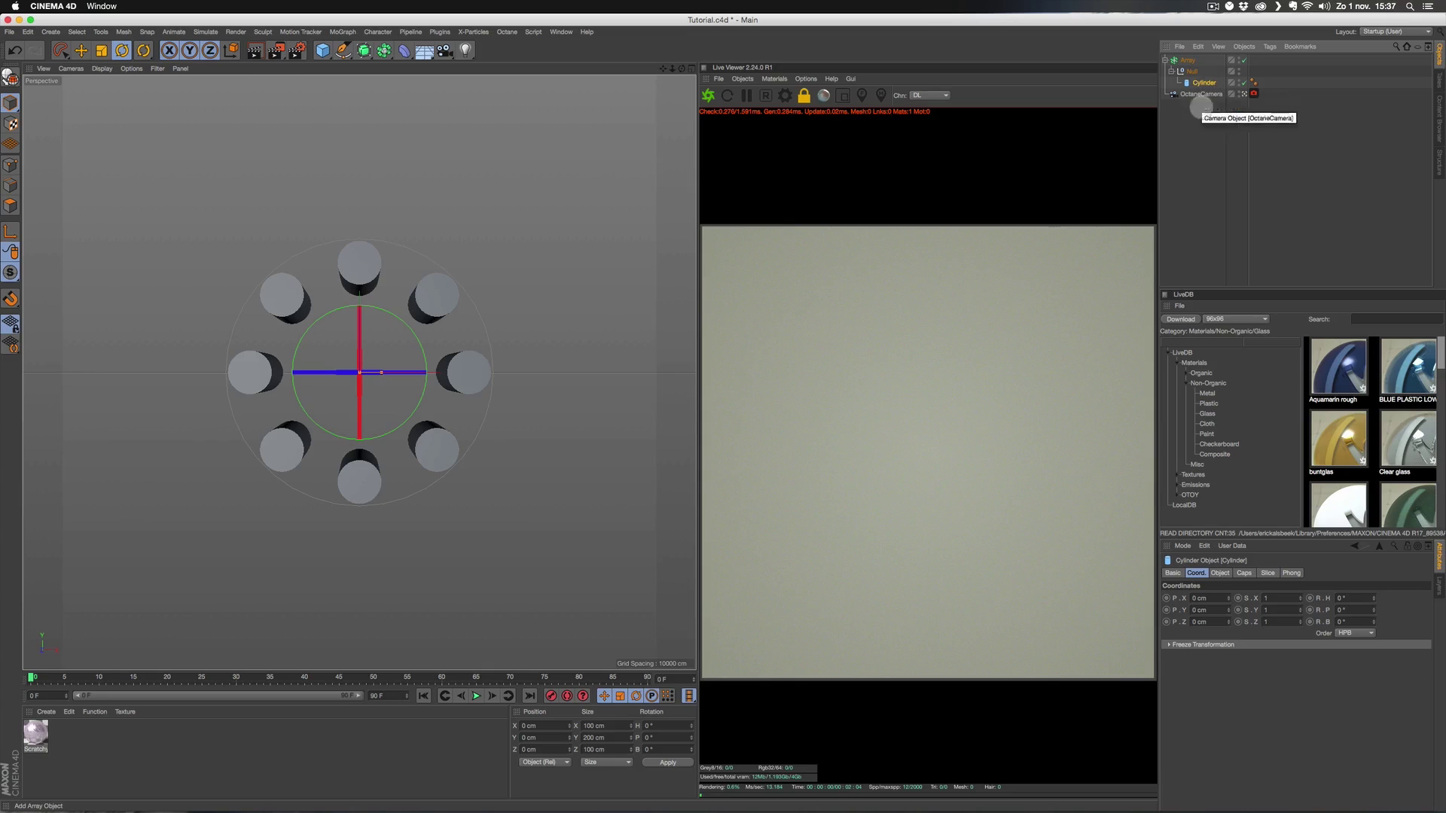
- Set the Cylinder's rotation P to 90° so each copy points outward like a petal
drag(1374, 610, 1374, 574)
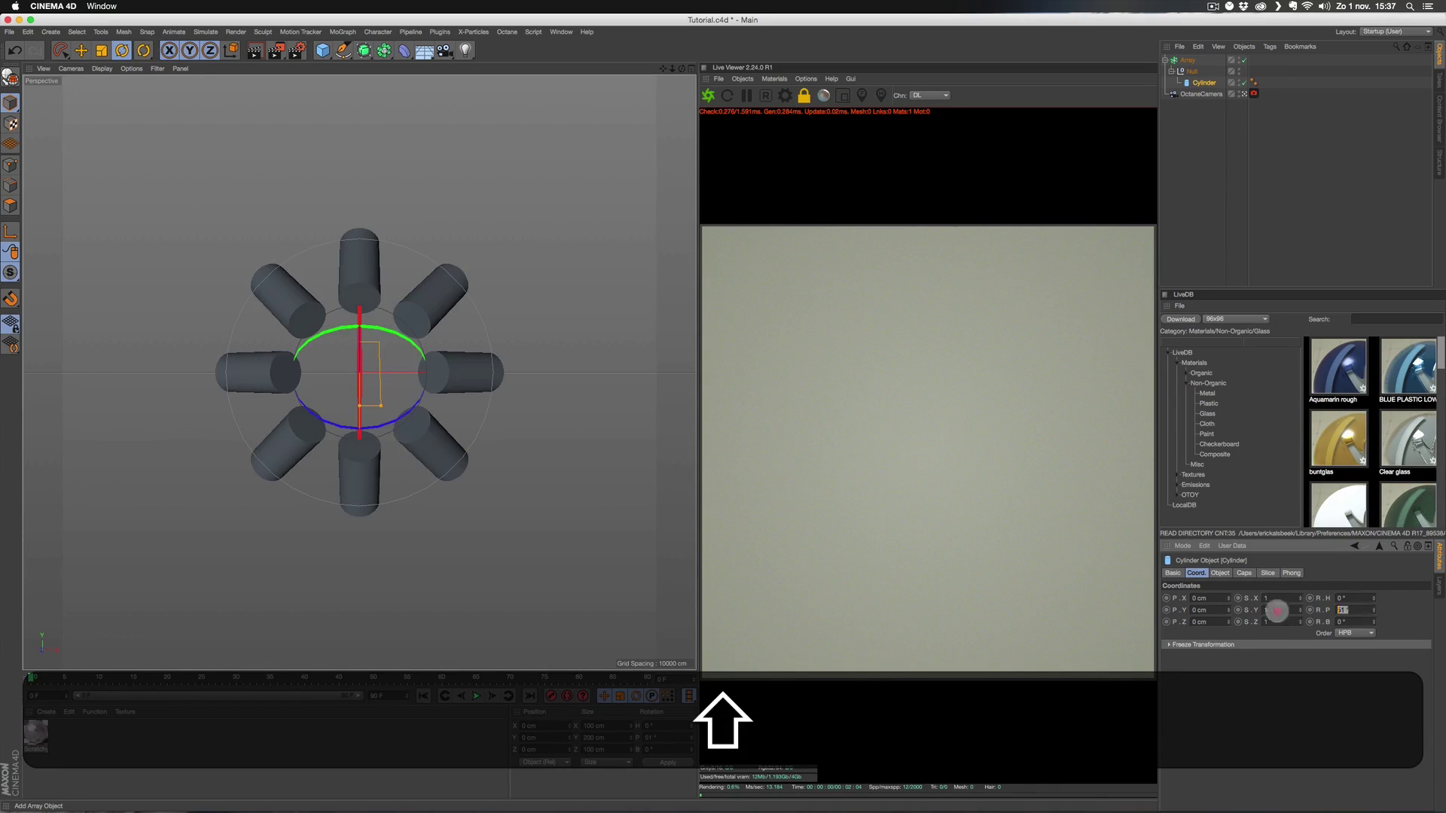
click(1238, 610)
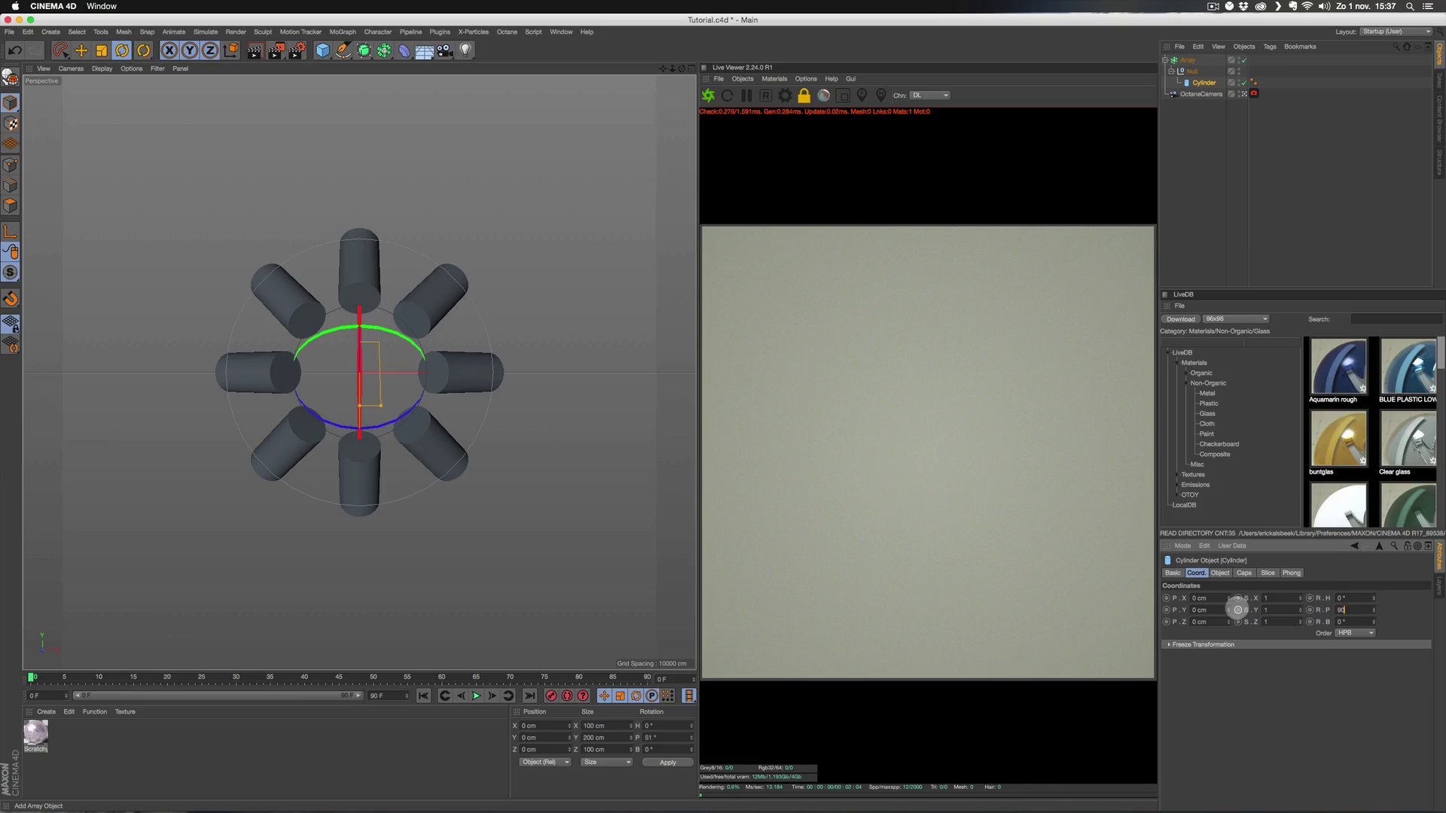
text(90)
key(Return)
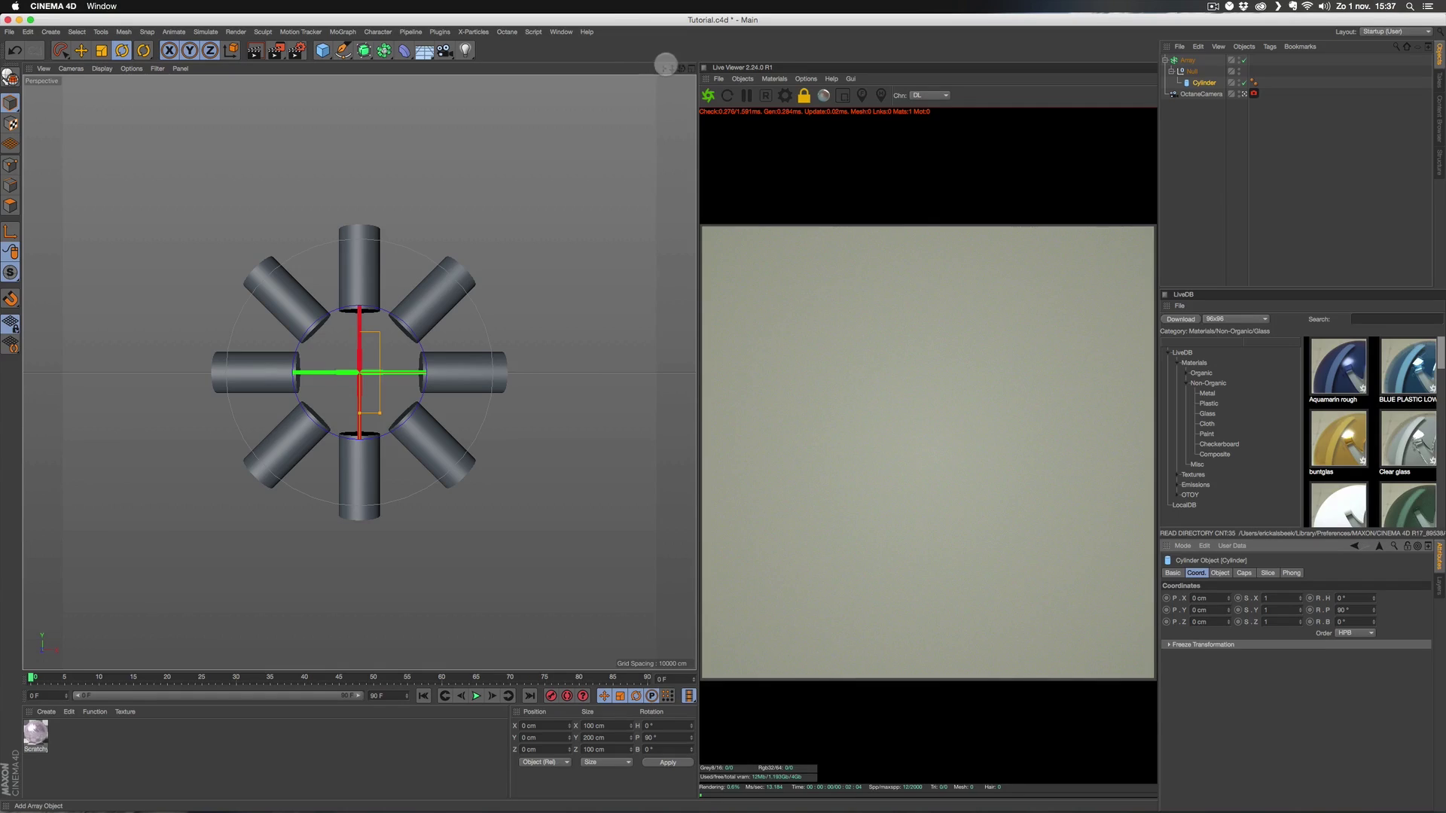
drag(672, 68, 719, 68)
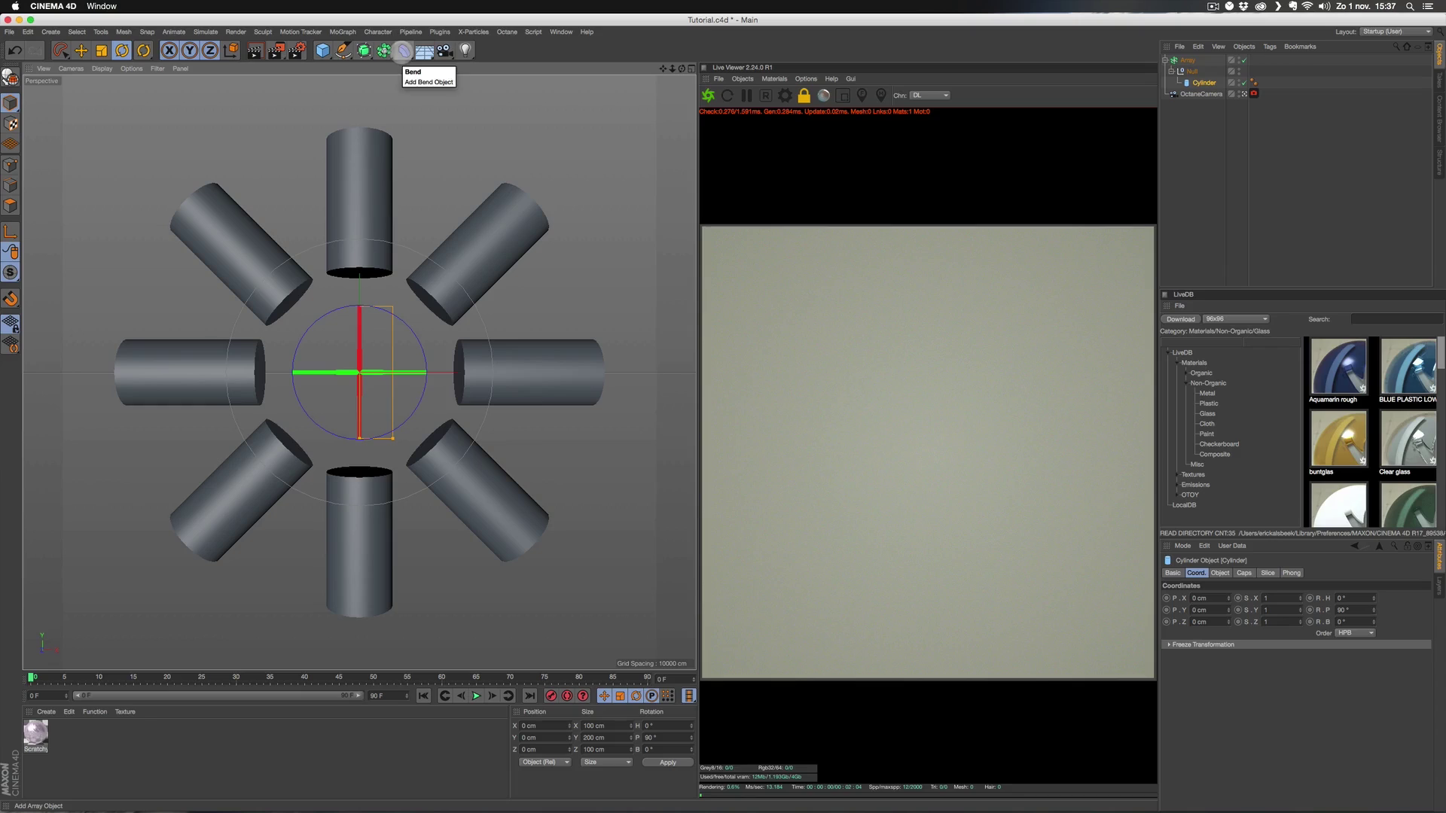
- Add a Displacer deformer and nest it under the Cylinder
drag(404, 51, 457, 186)
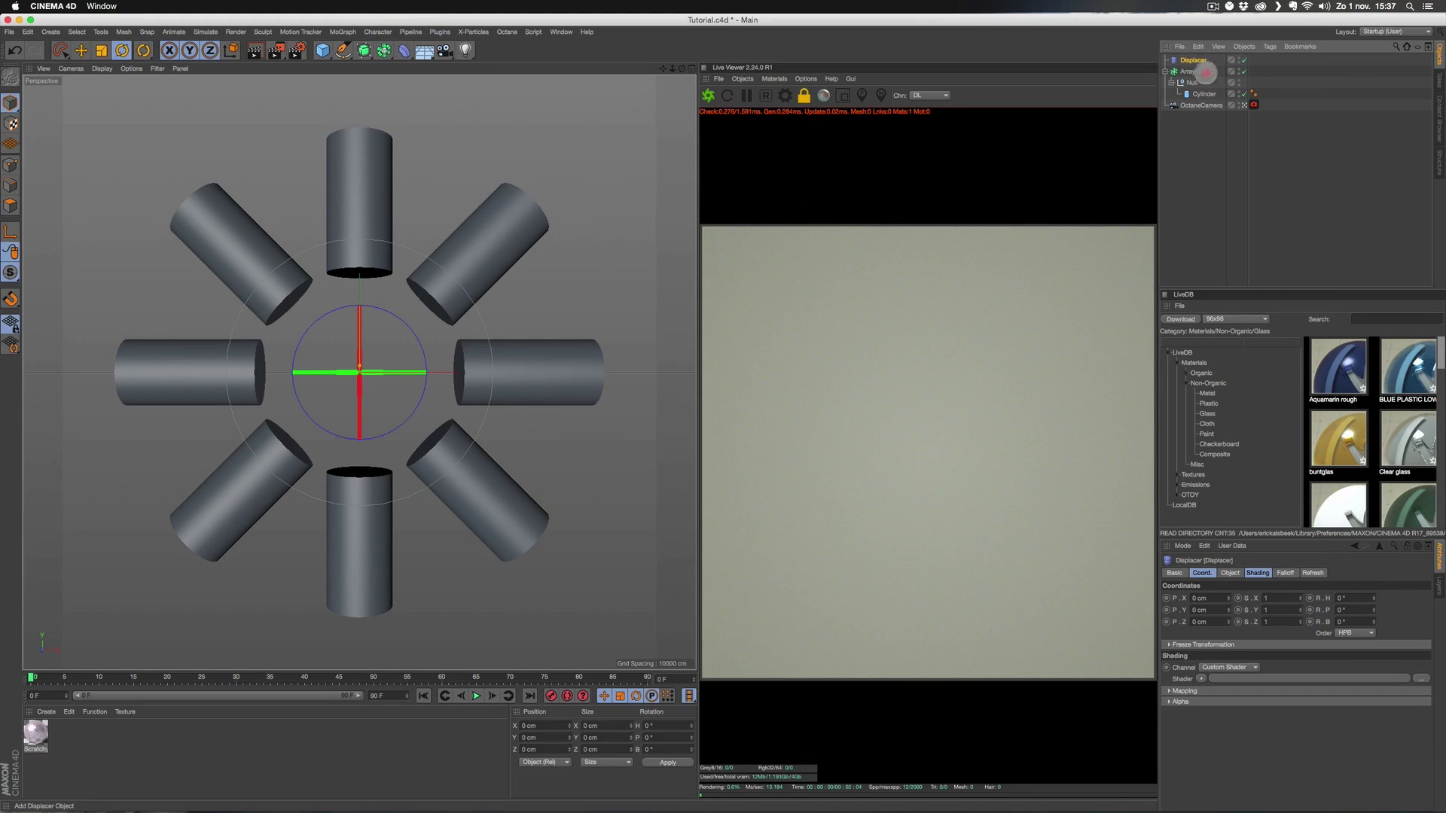
drag(1206, 94, 1208, 93)
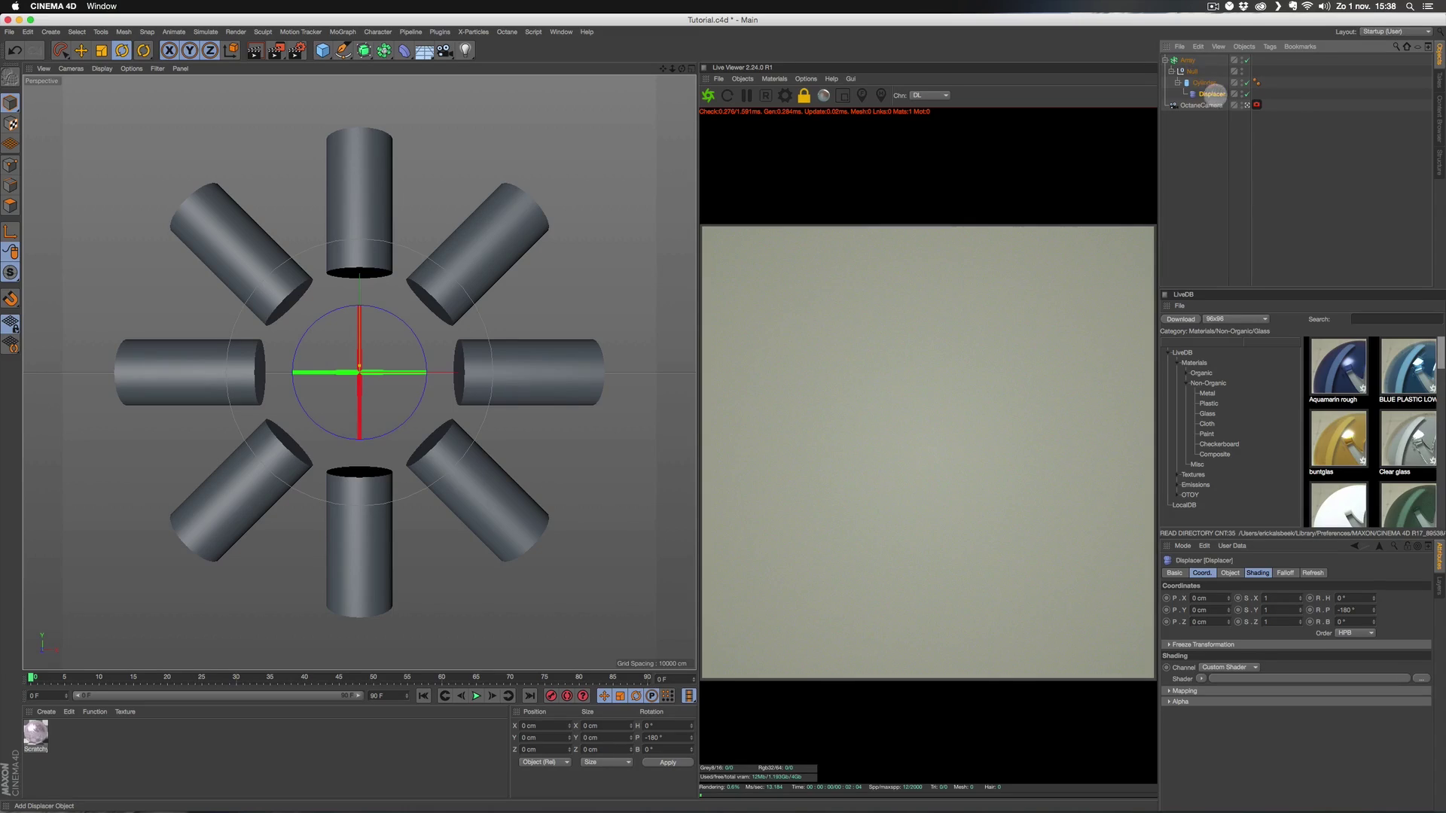
- Load a Noise shader into the Displacer's Shading tab and set its Global Scale to 600 %
click(1213, 95)
click(1258, 573)
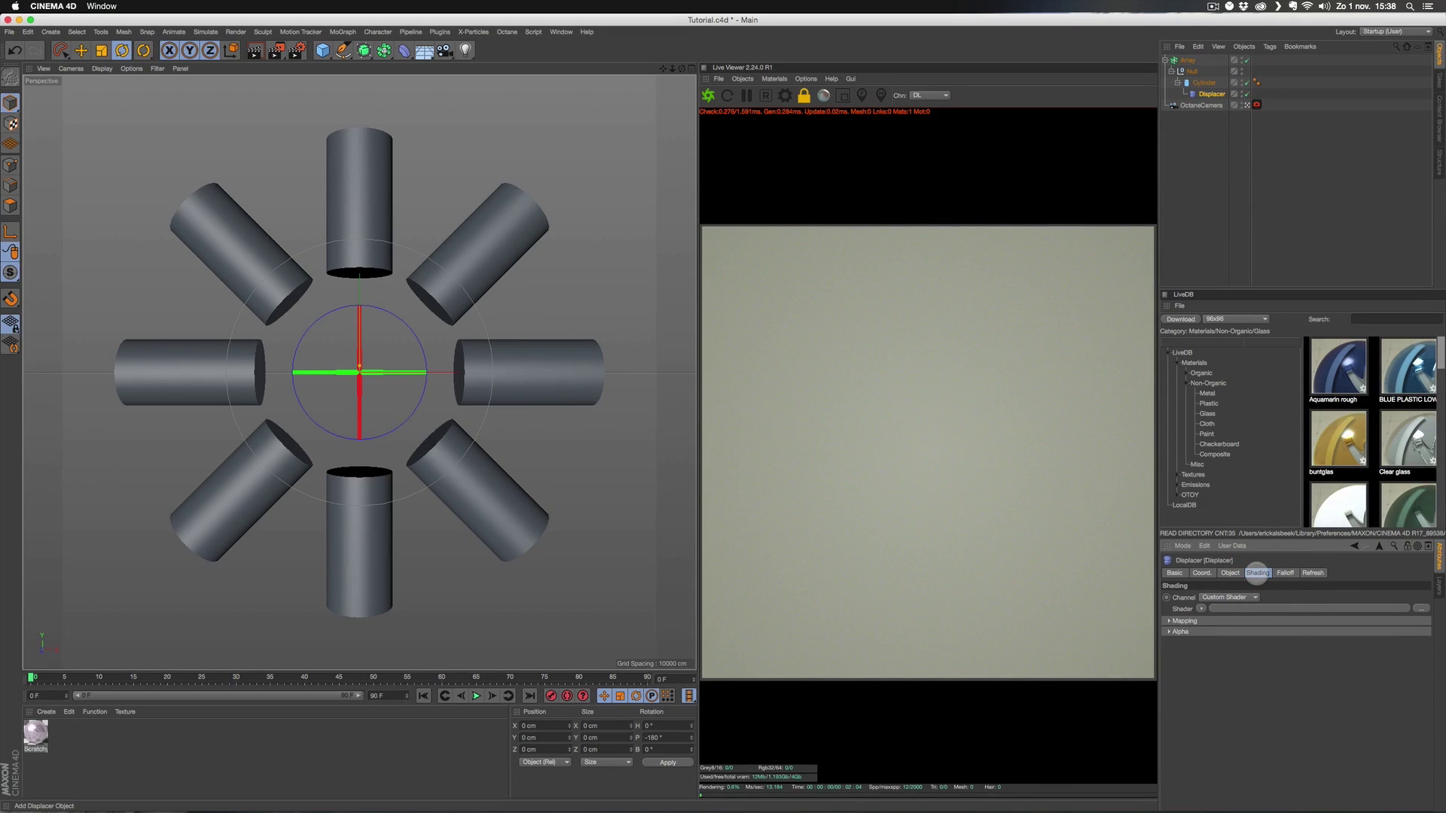
click(1202, 609)
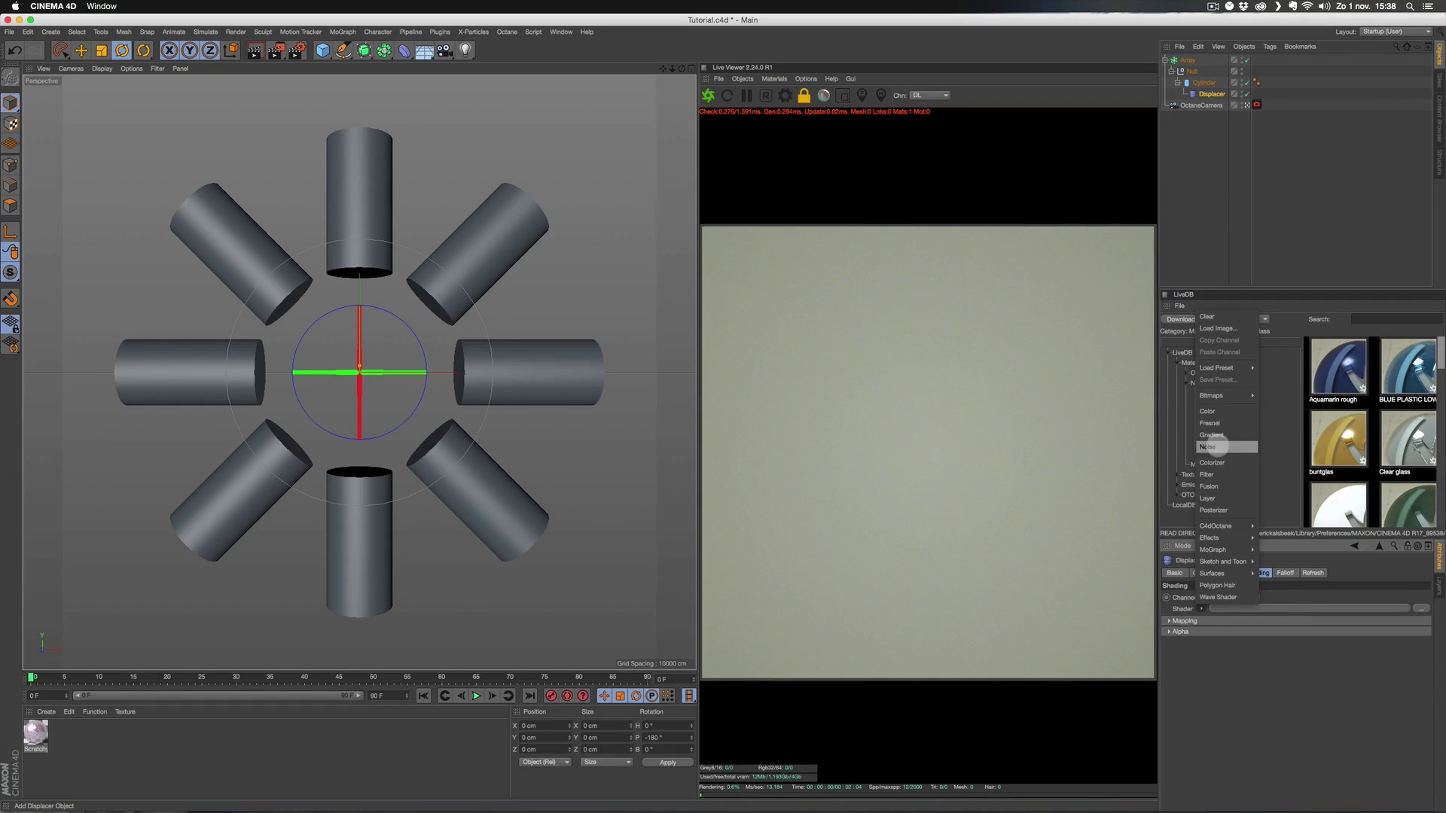
click(1216, 447)
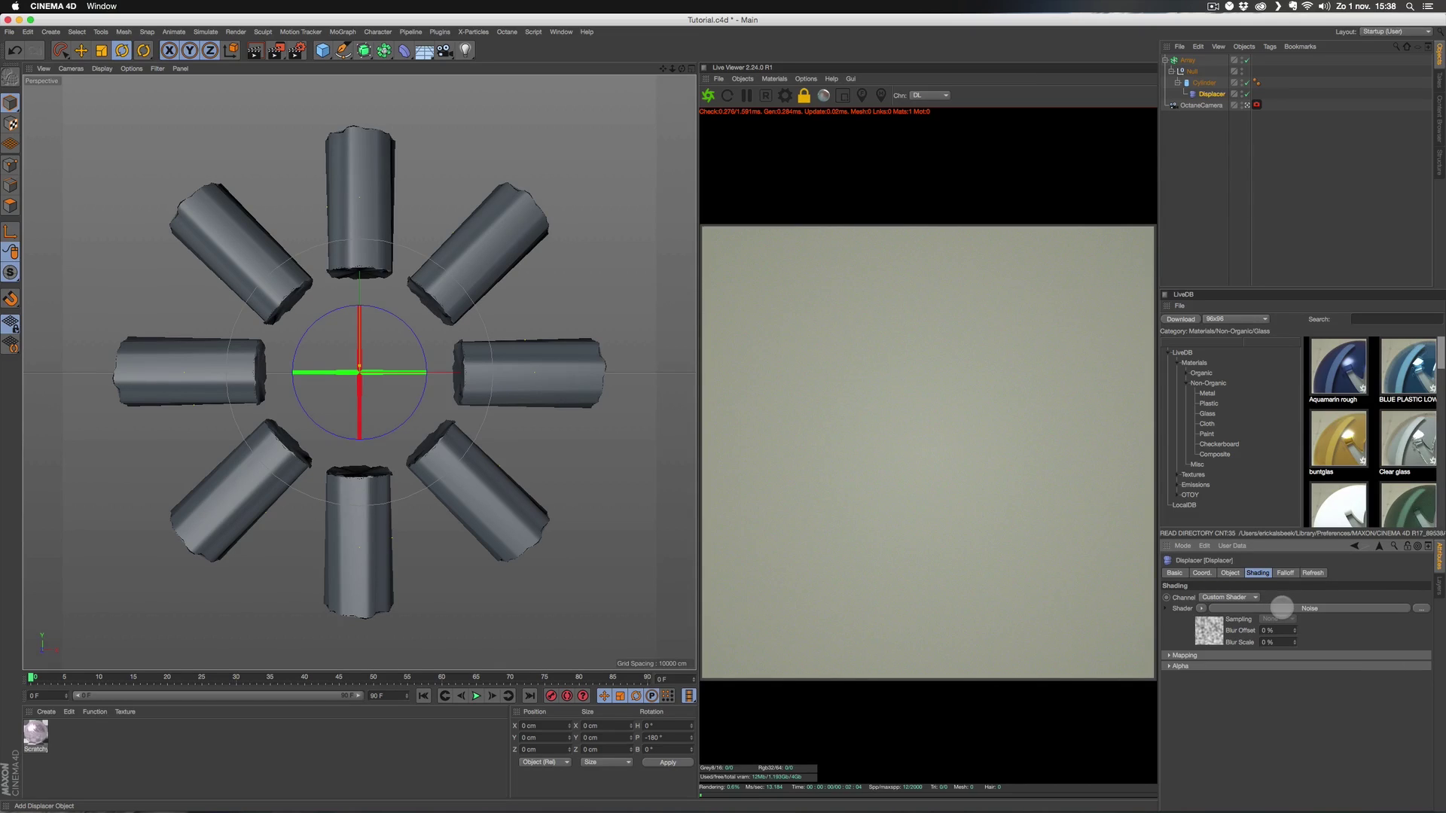
click(1282, 607)
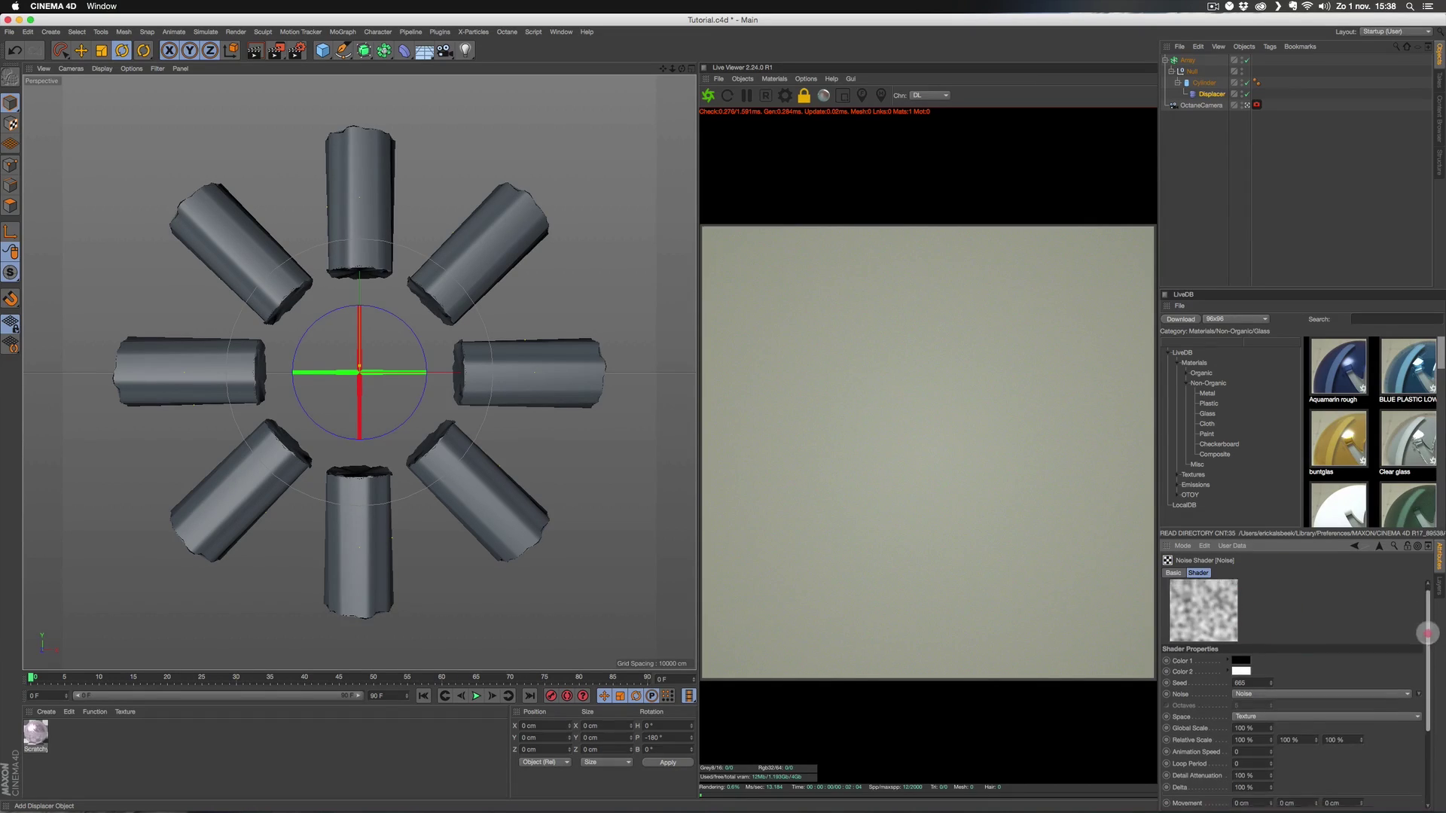
scroll(1427, 633, down, 2)
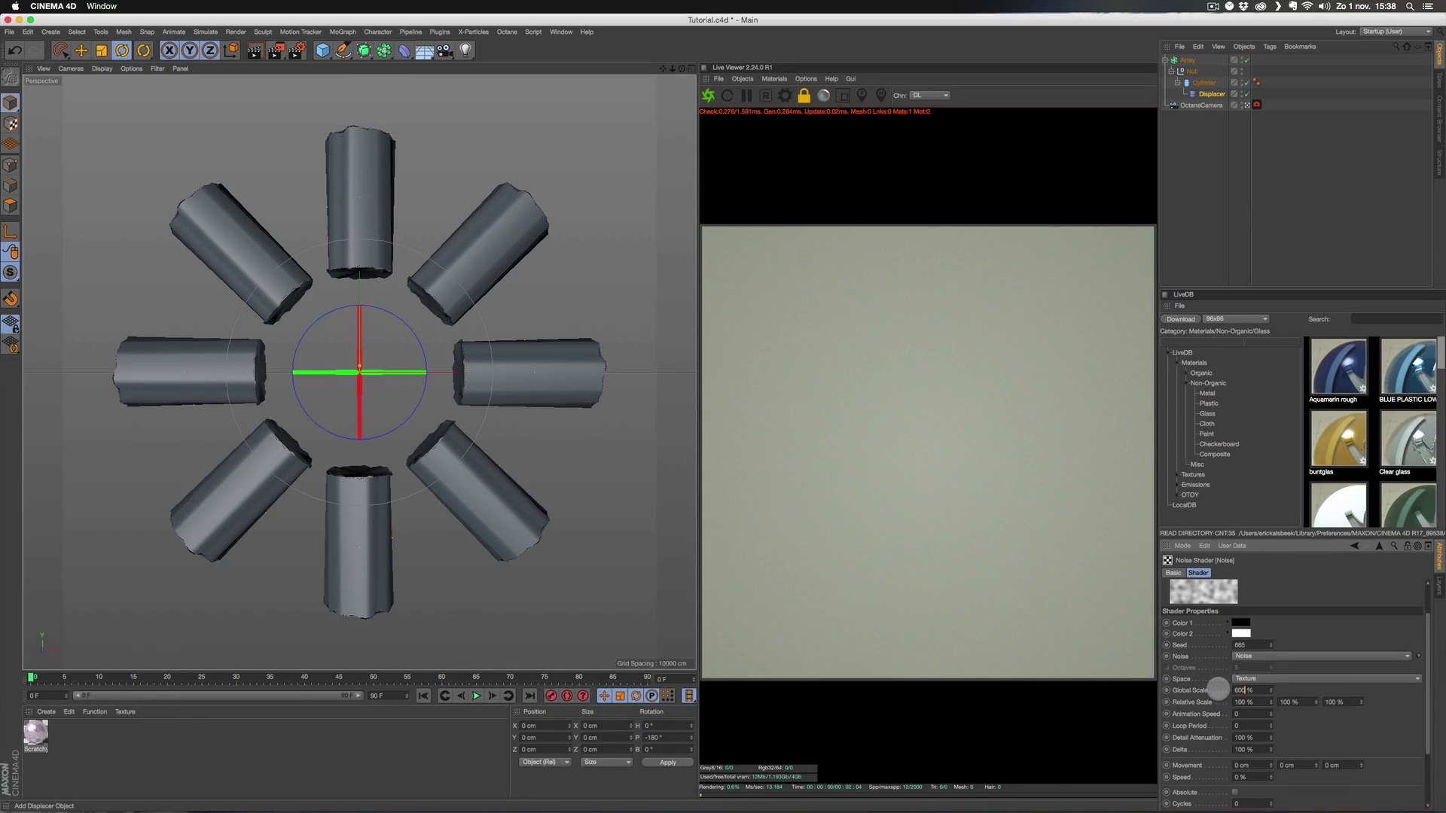
key(Return)
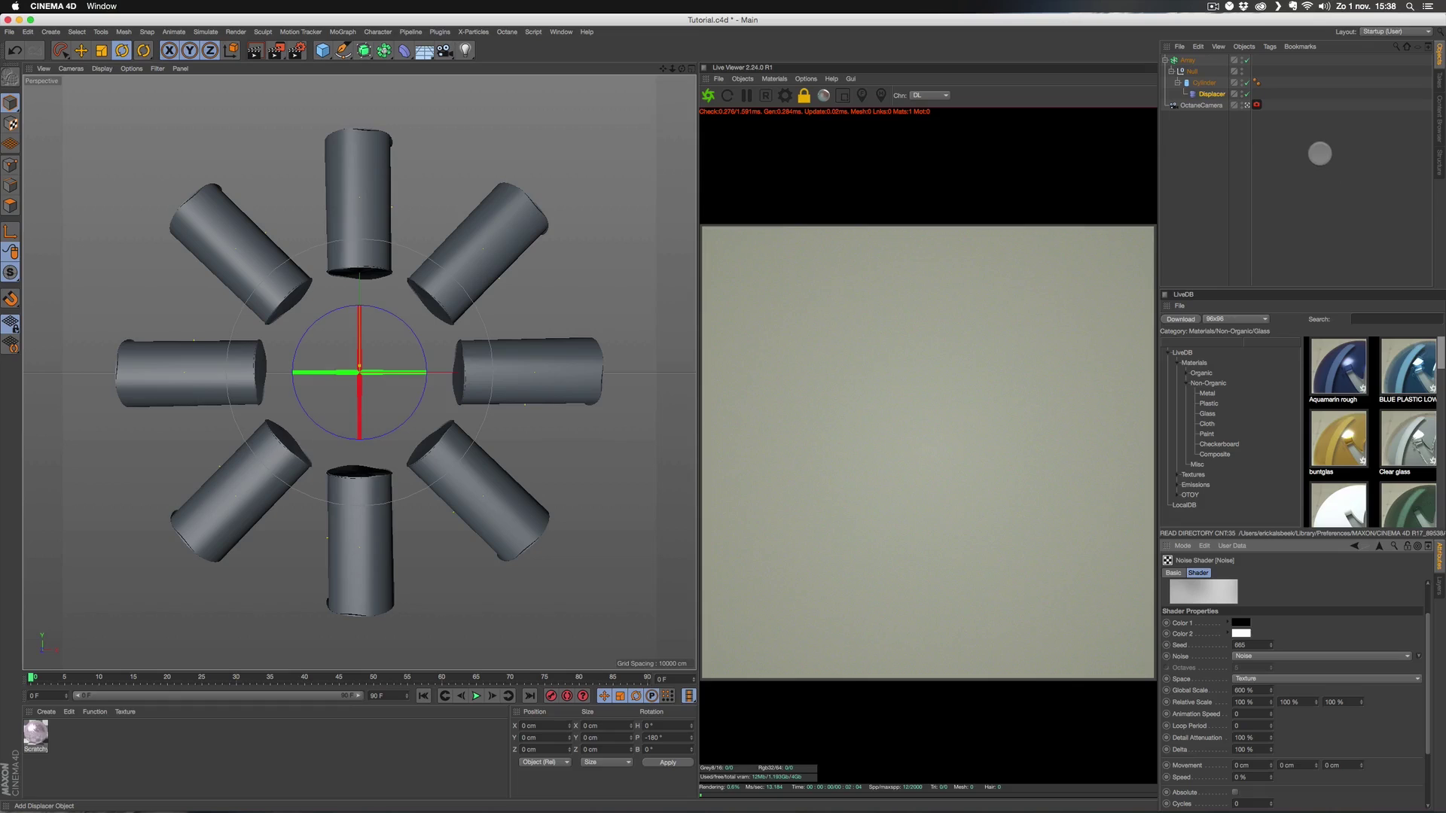
- Set the Displacer's Strength to 240 % and Height to 175 cm for spiky cylinders
click(1208, 94)
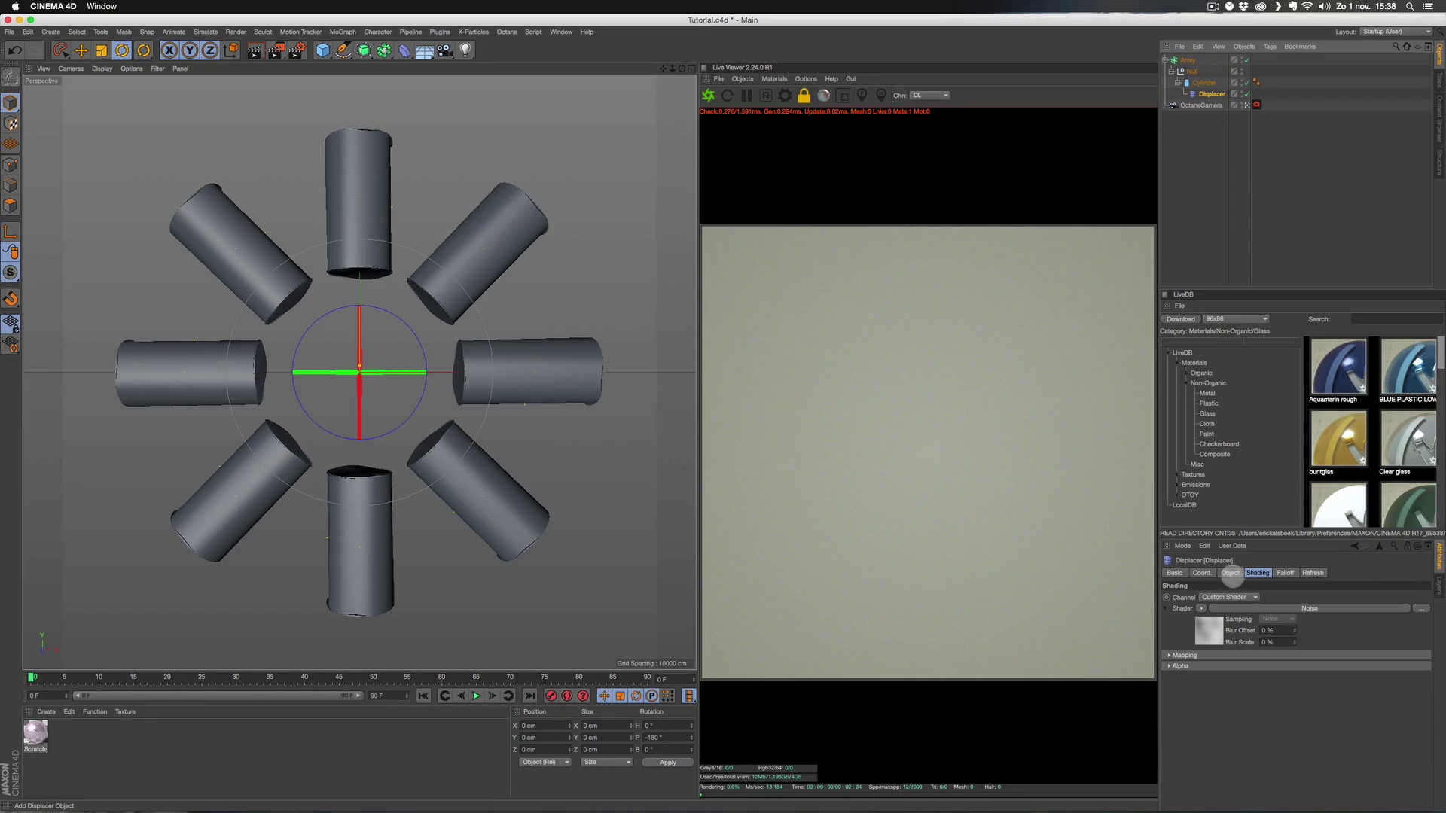
click(1231, 573)
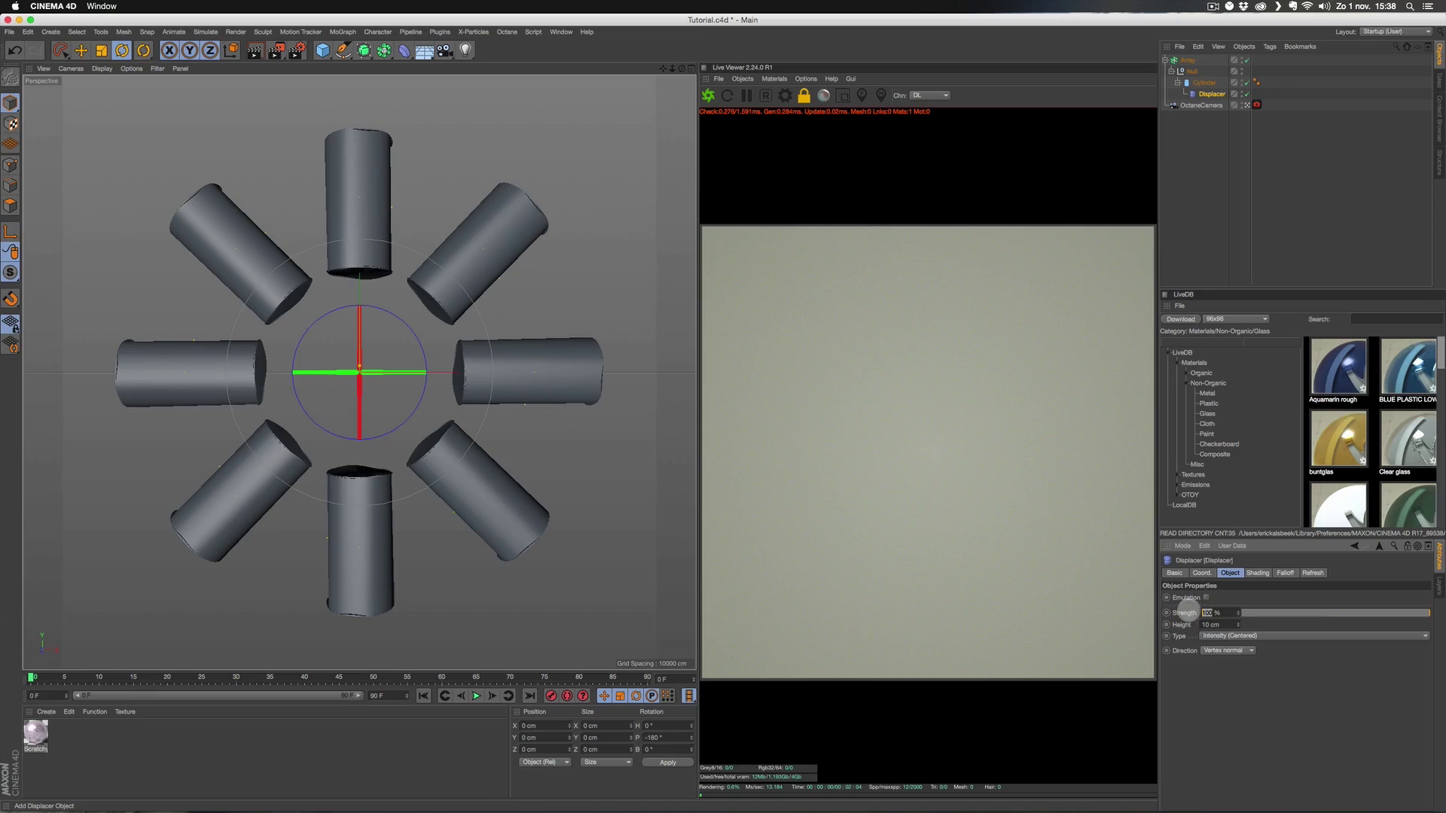
text(240)
key(Return)
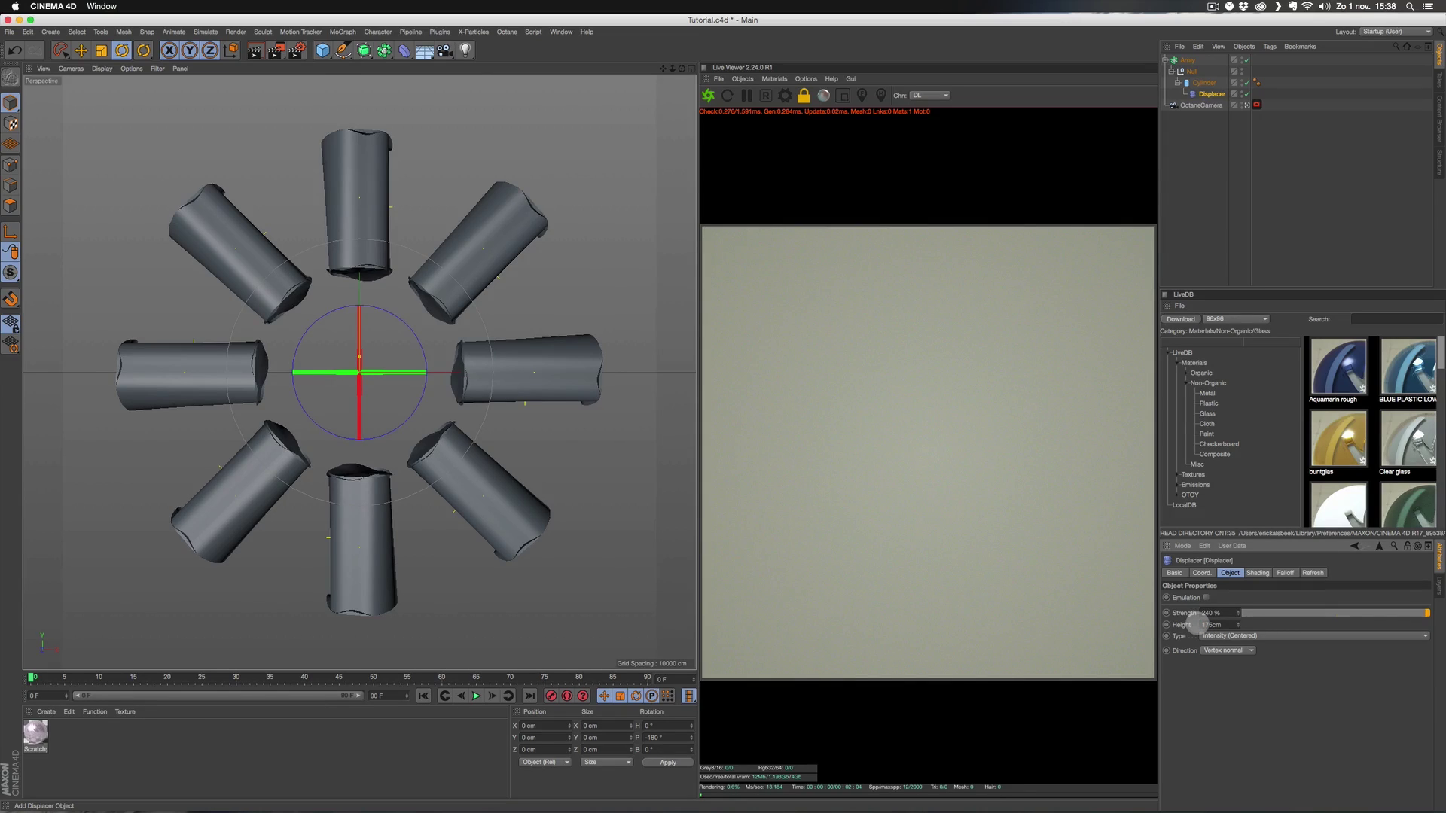
key(Return)
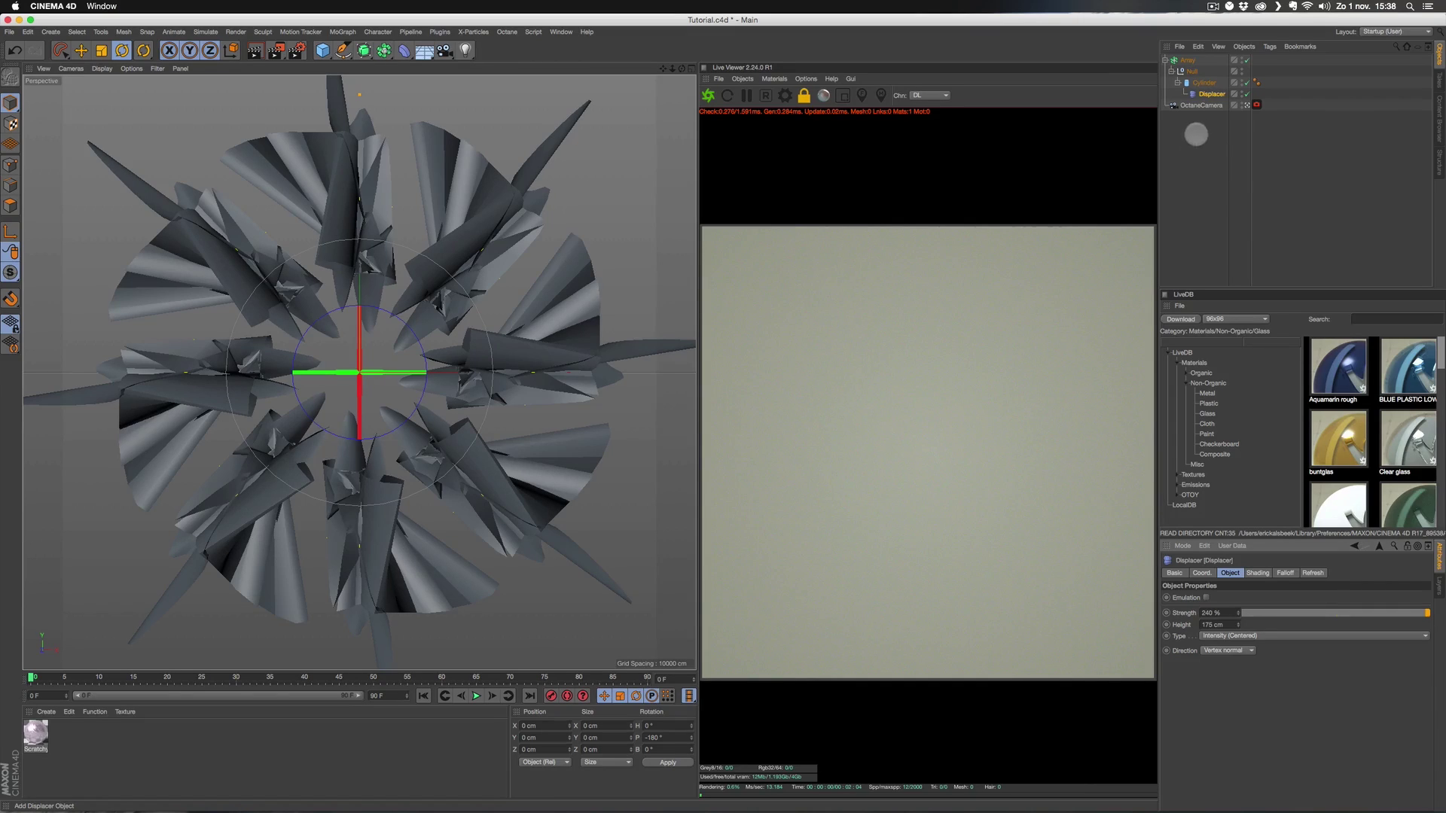
click(1204, 83)
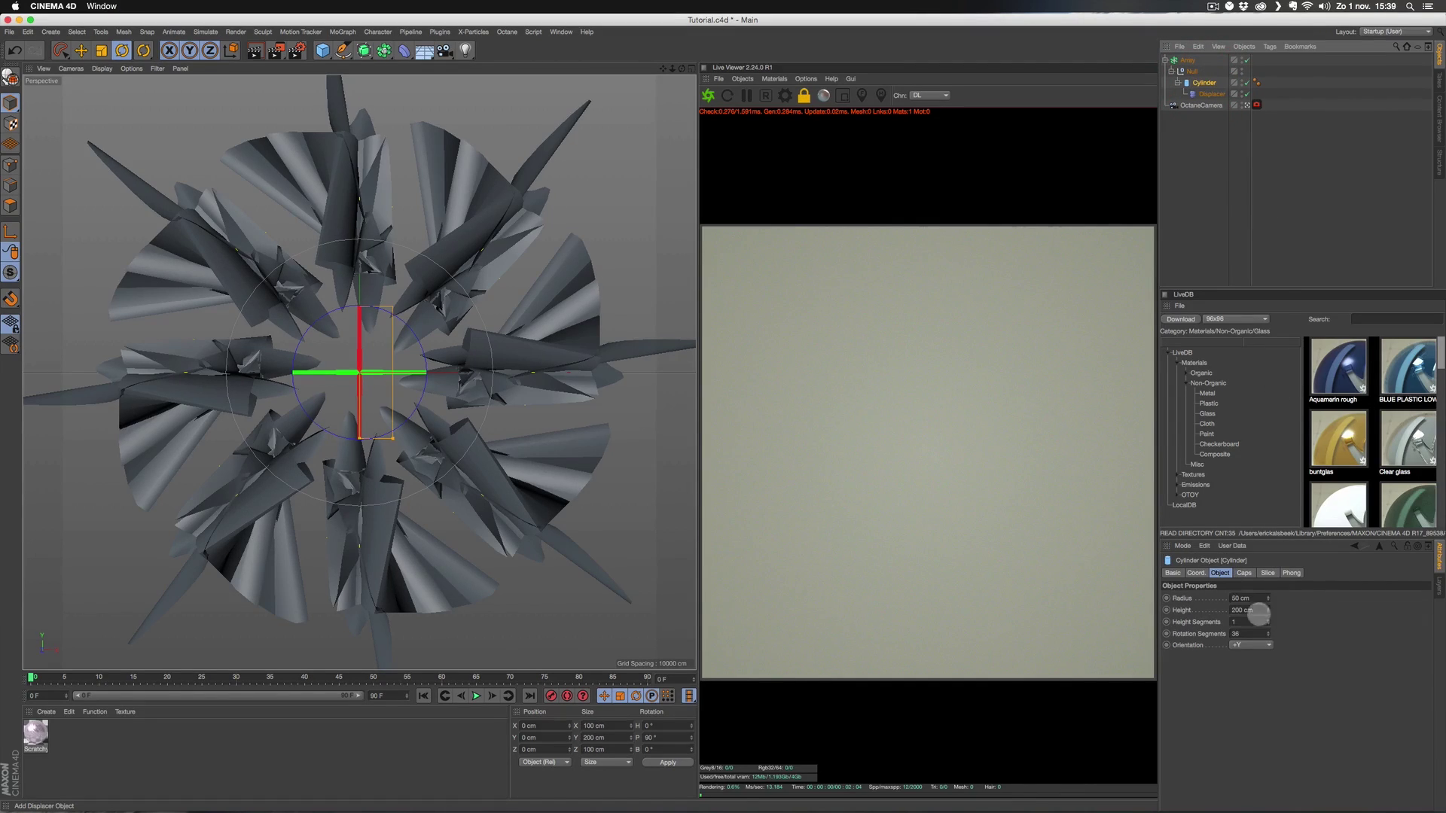
- Give the cylinder 3 height and 4 rotation segments, then restart the Octane render
click(1236, 622)
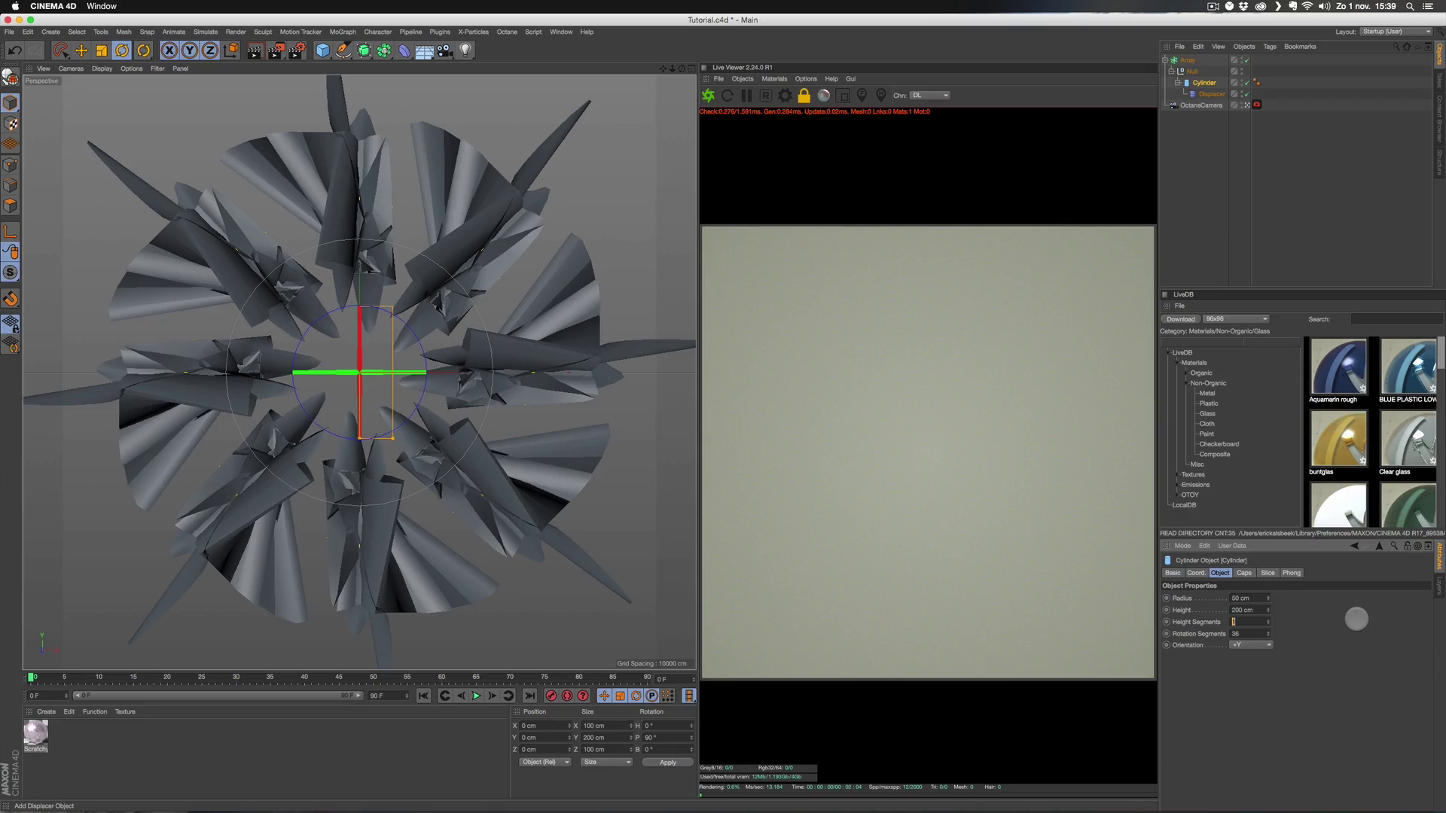
key(Return)
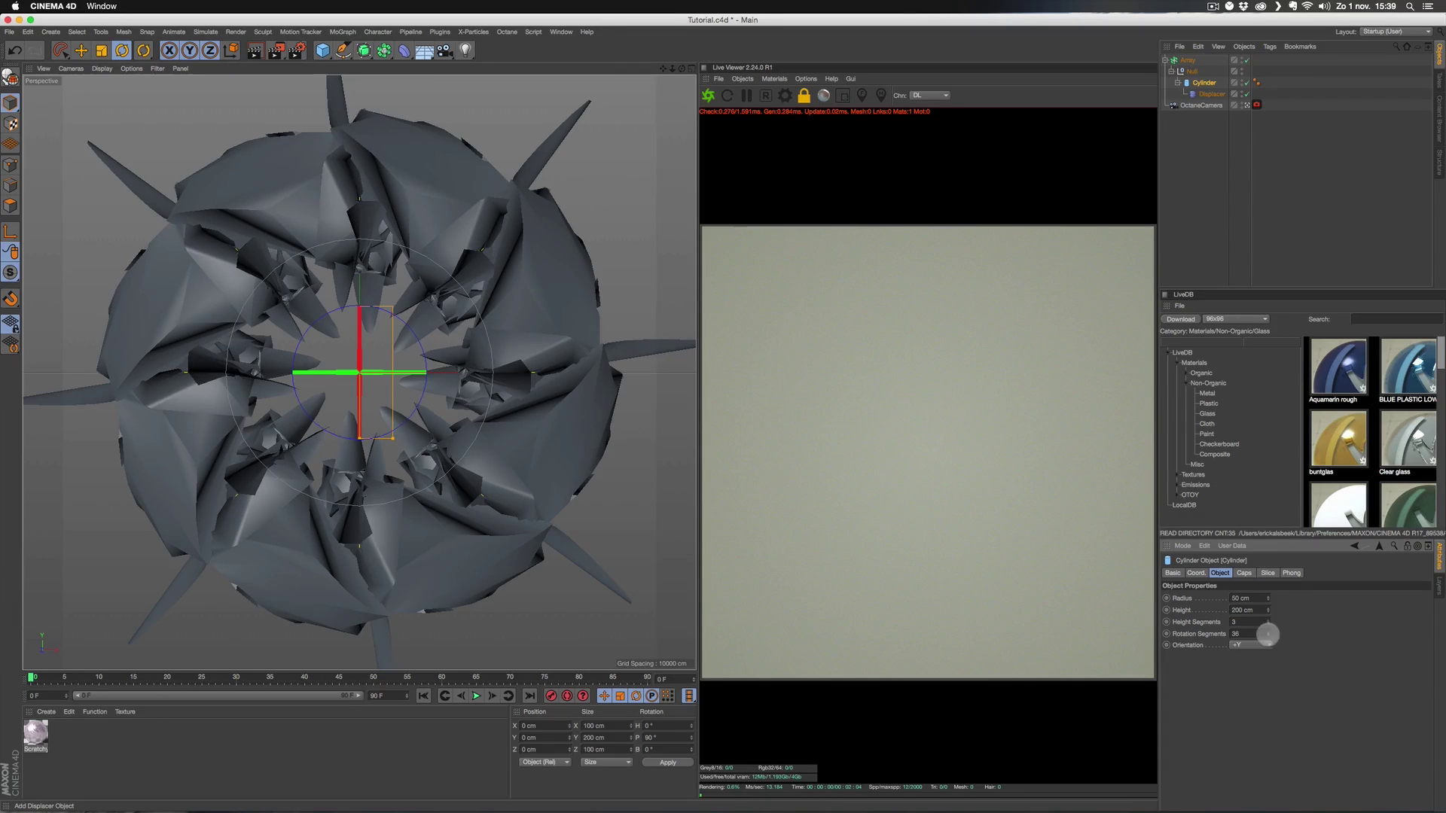
click(1196, 633)
key(Return)
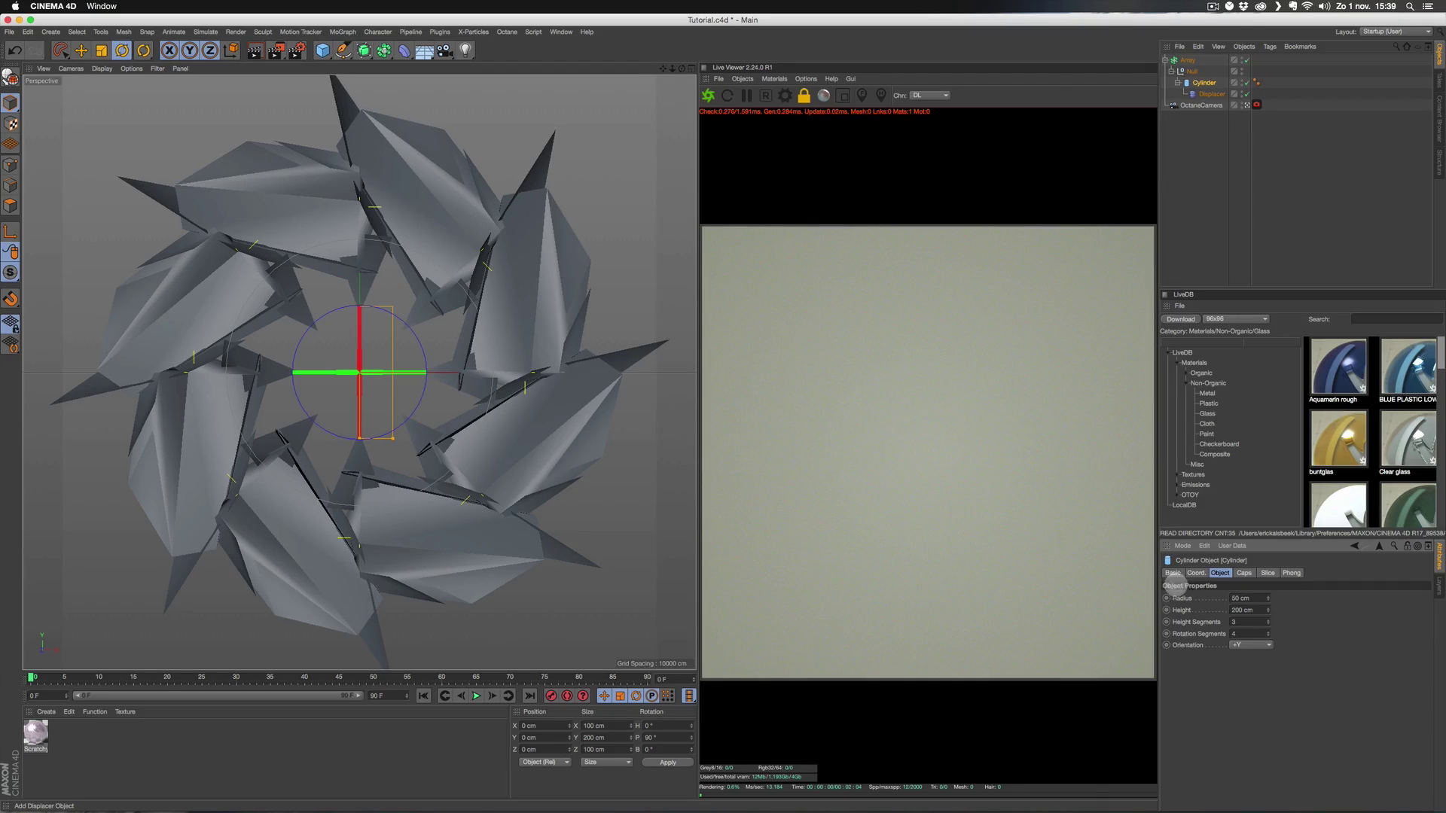
click(706, 96)
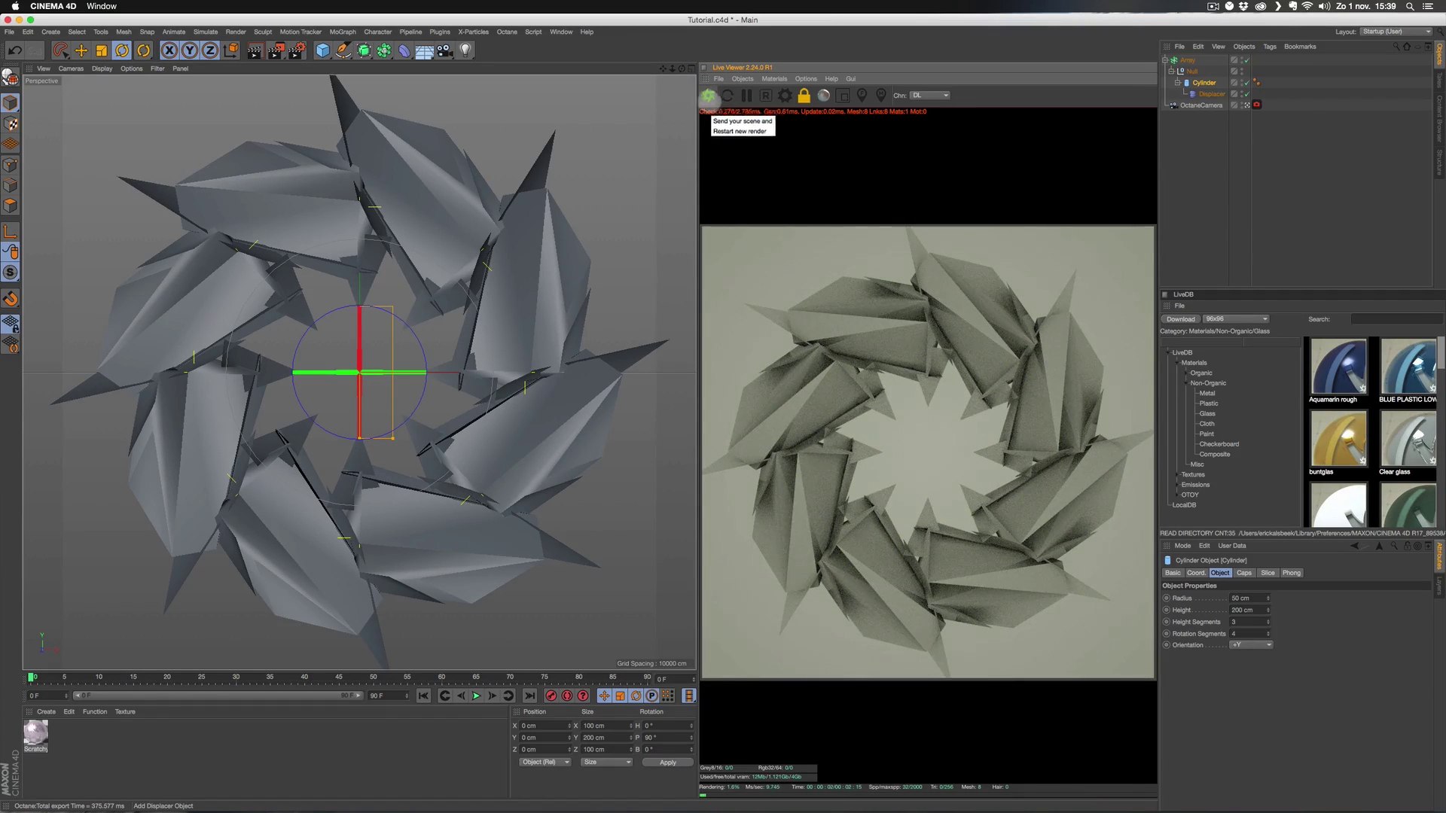
- Zoom the viewport out to frame the whole flower and reselect the Displacer
drag(673, 68, 672, 77)
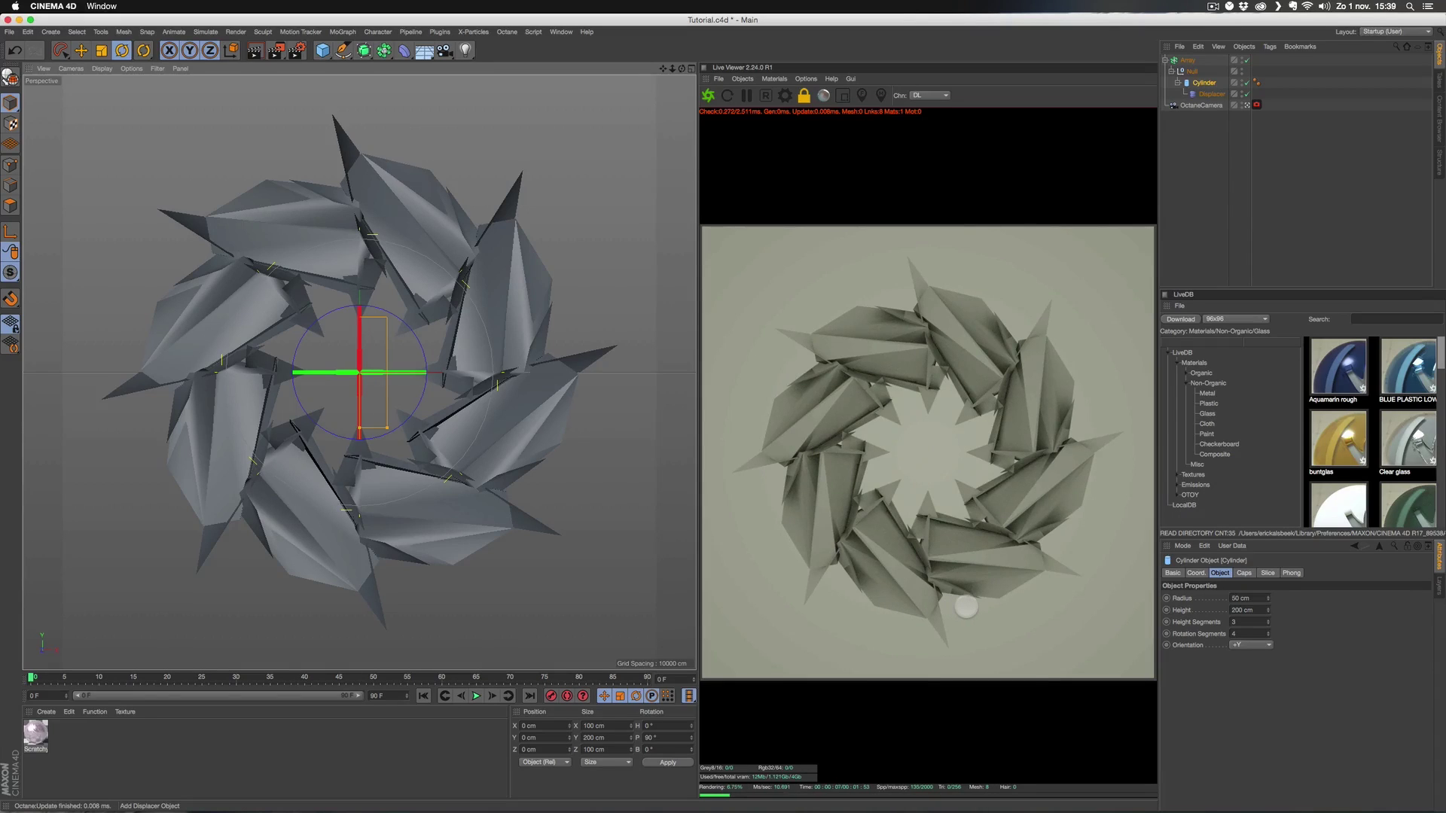
click(1211, 93)
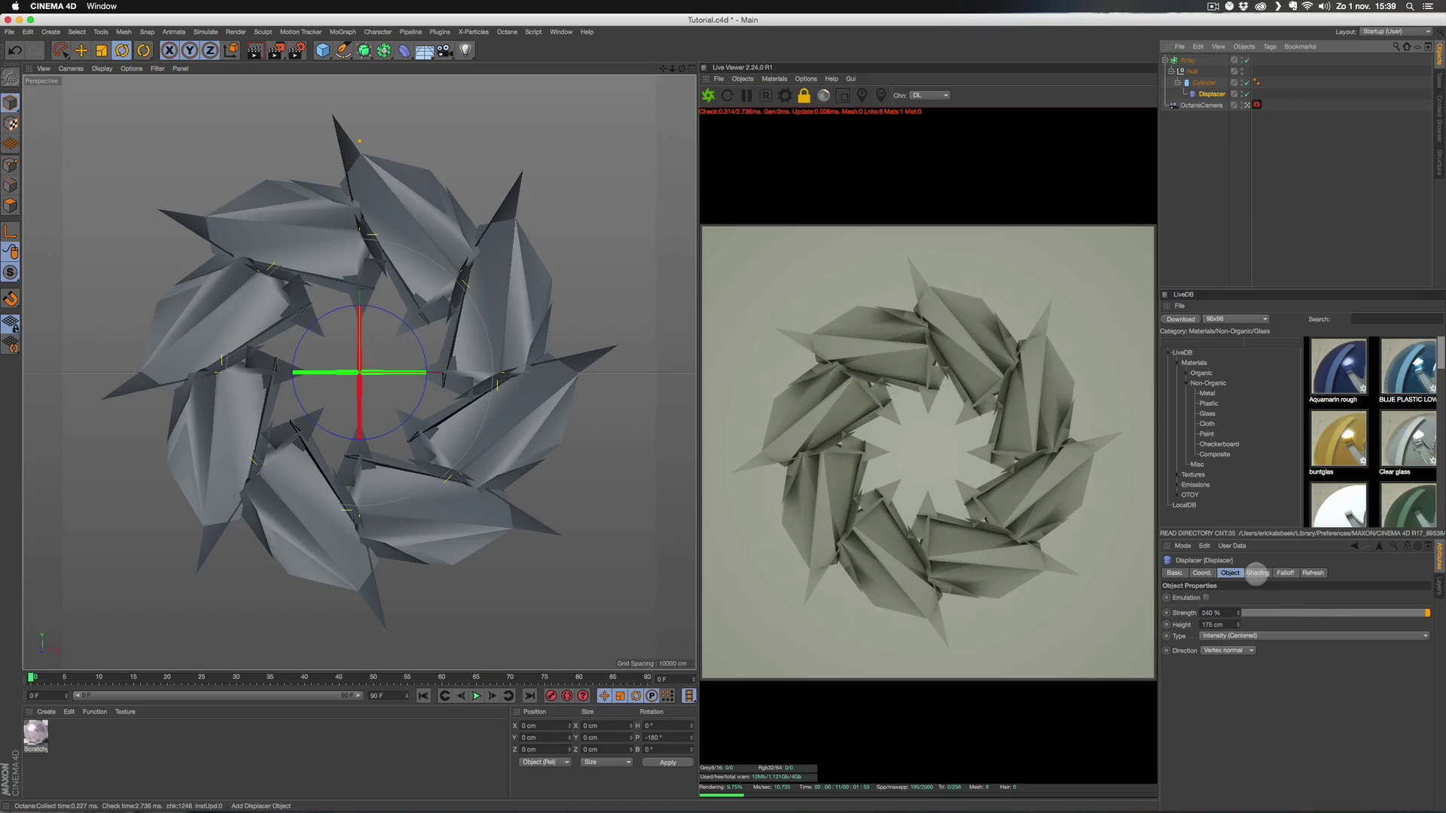
- Set the Displacer's Noise shader to absolute values with a 500% global scale
click(1256, 573)
click(1282, 605)
scroll(1425, 633, down, 4)
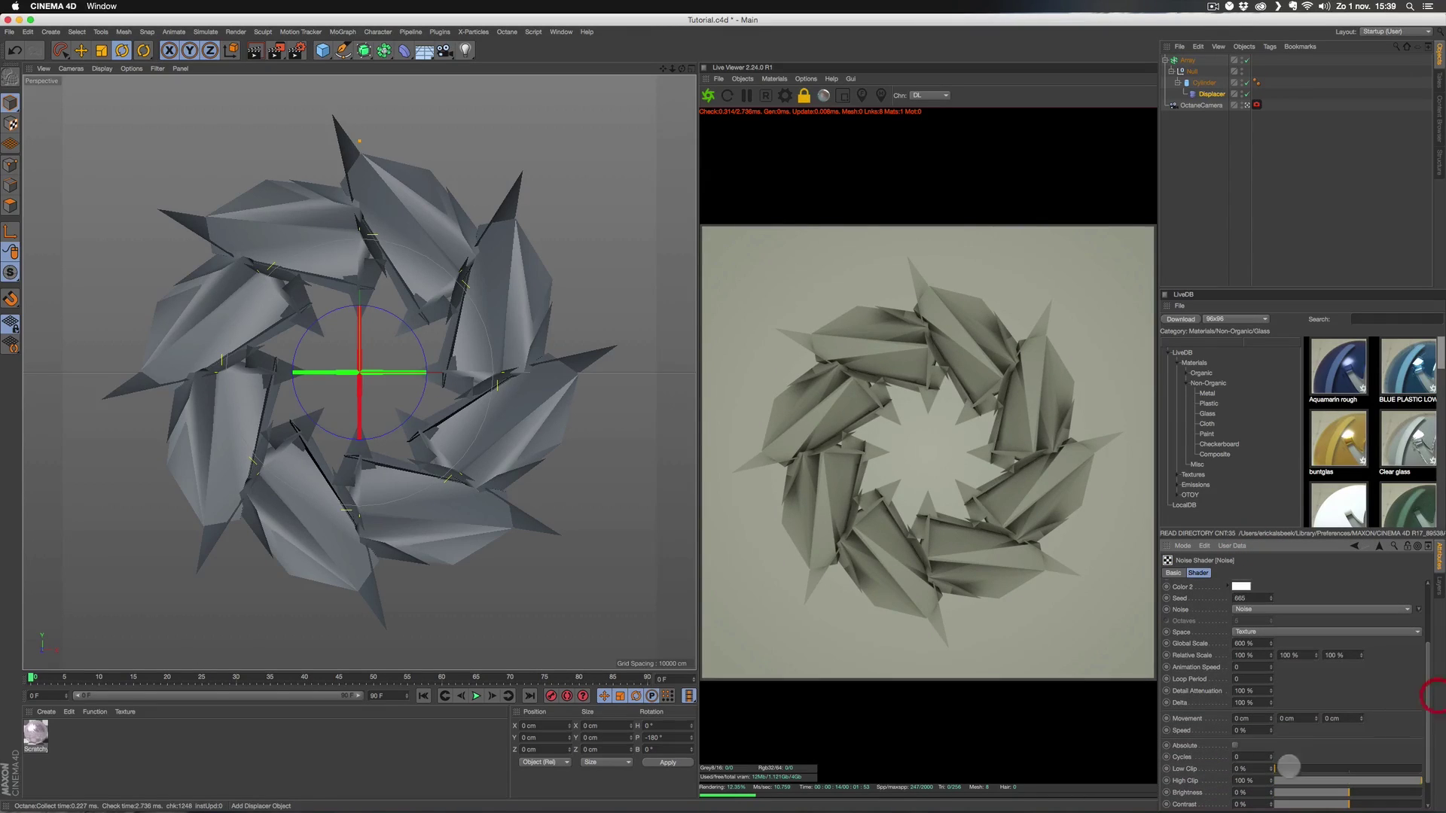
click(1197, 752)
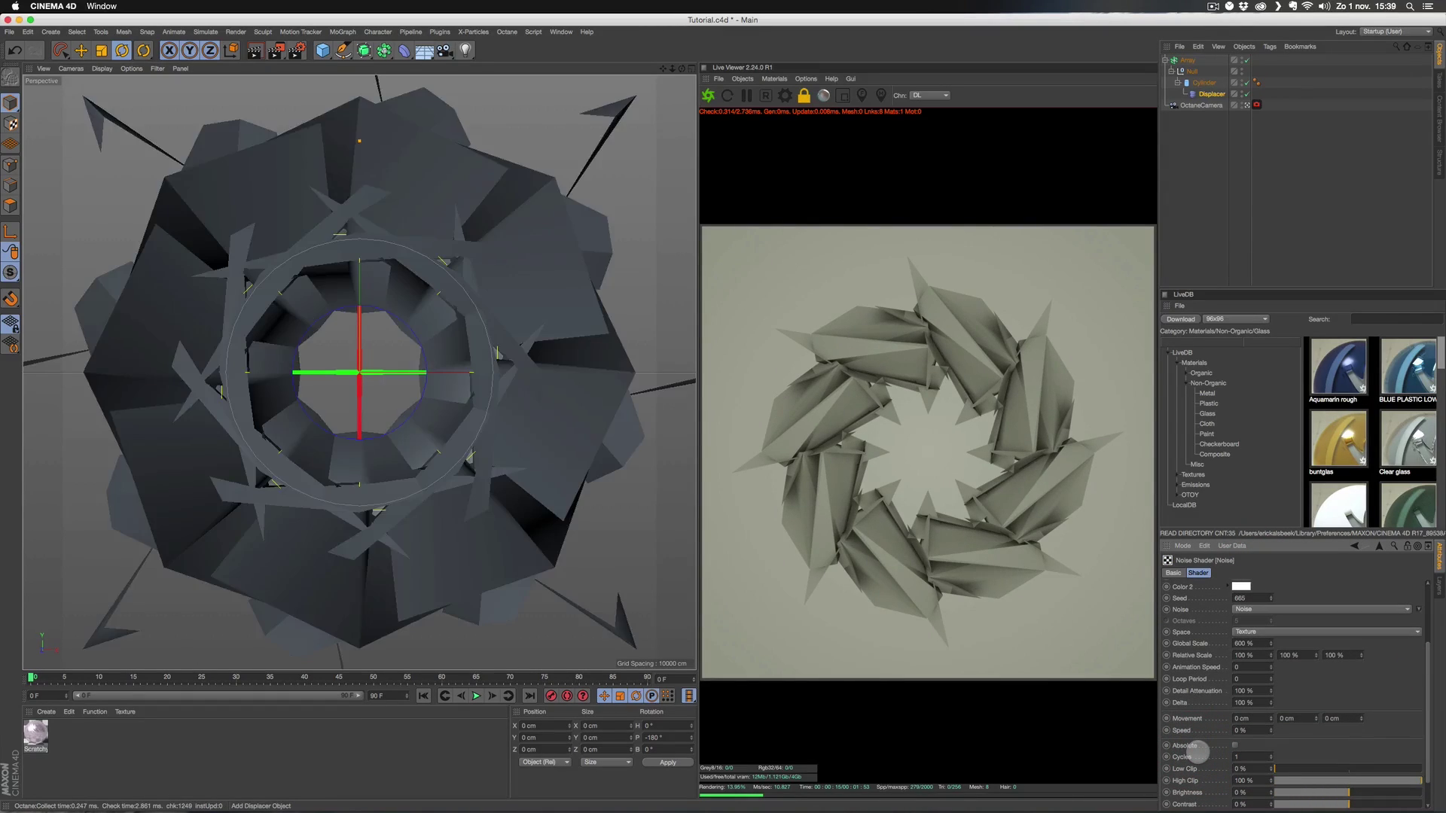
click(1237, 747)
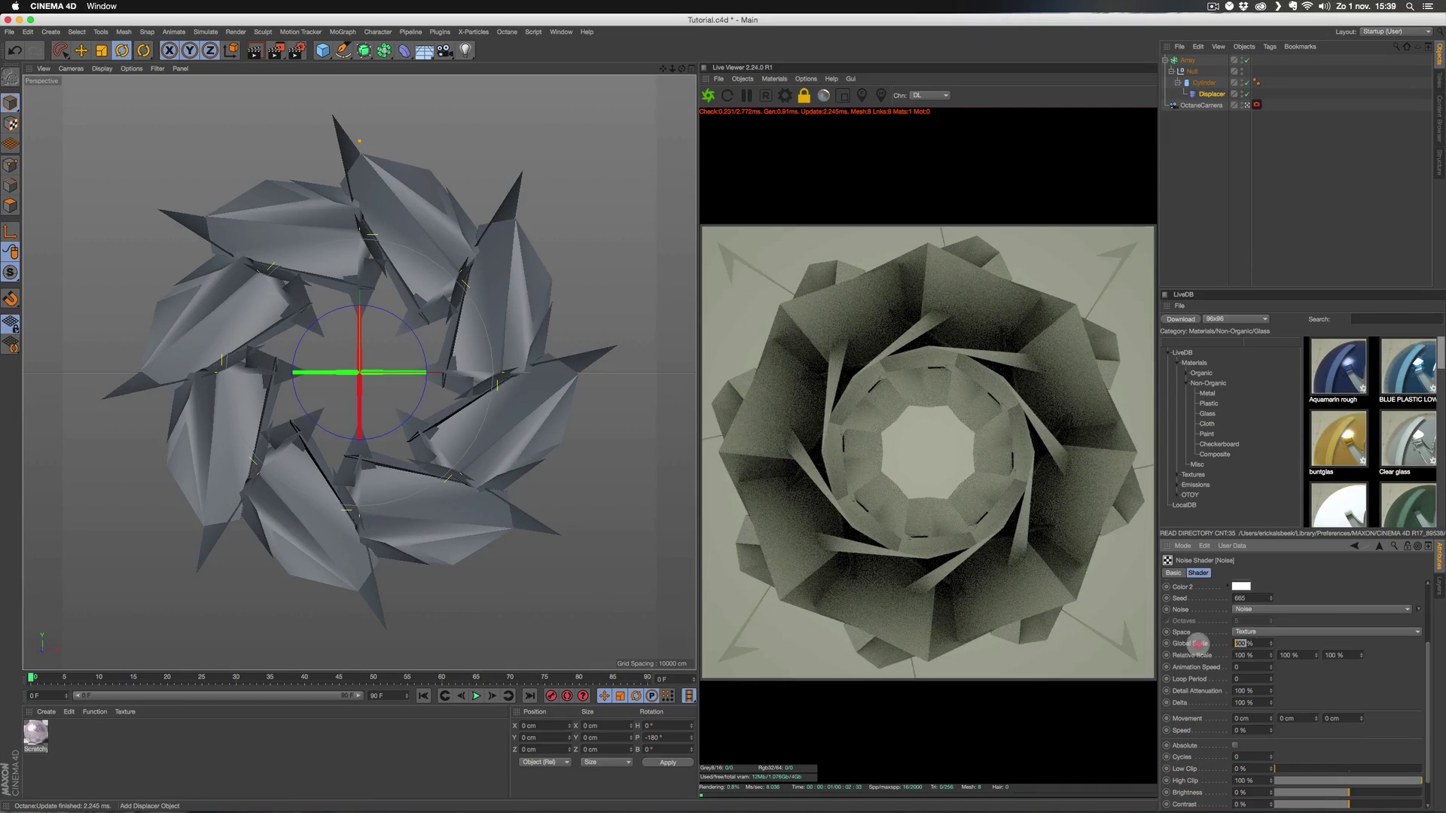
click(1198, 643)
text(5)
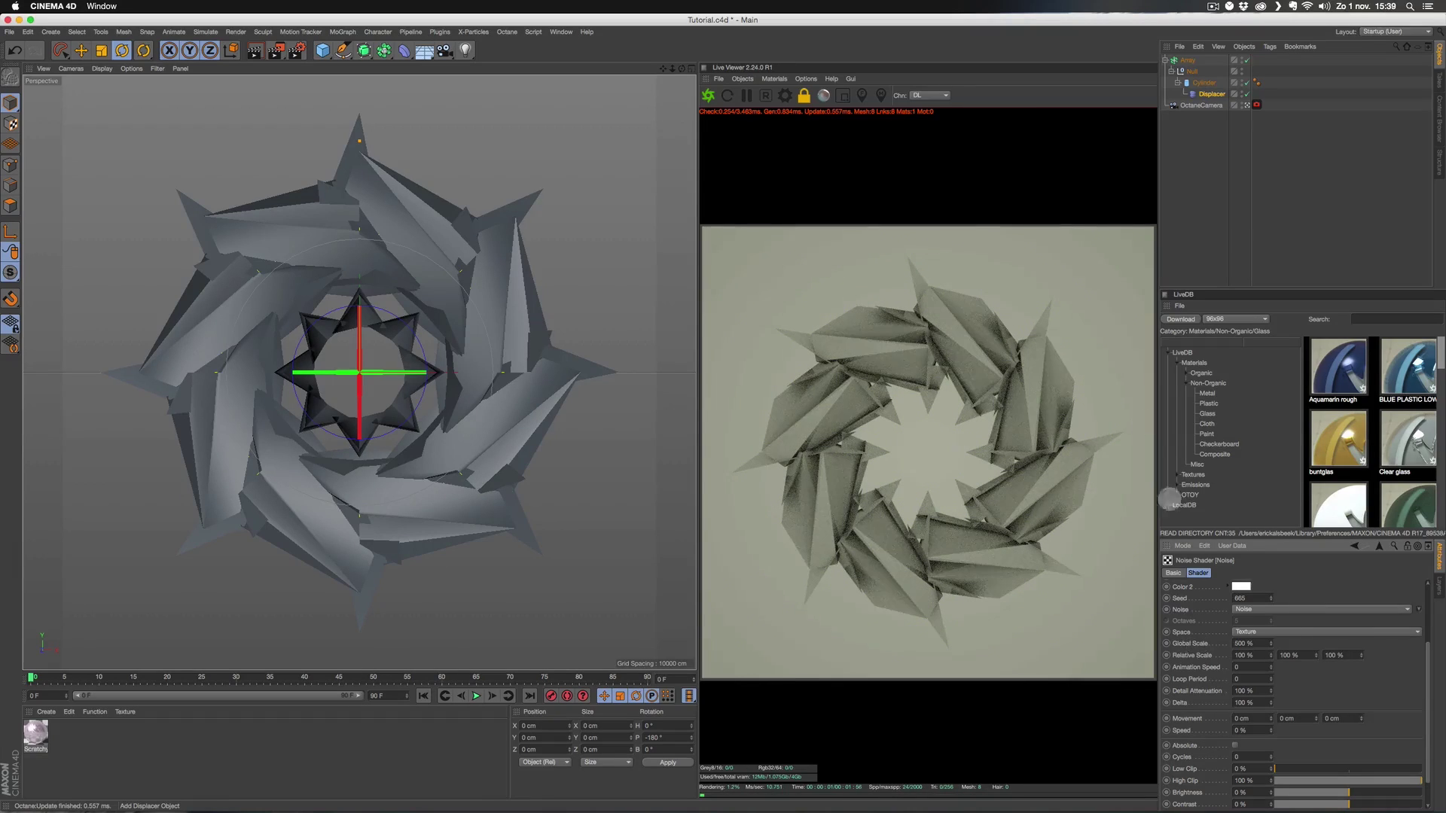
- Set the cylinder to 68 rotation segments and 344 cm height, reverting the height-segment change
click(1205, 82)
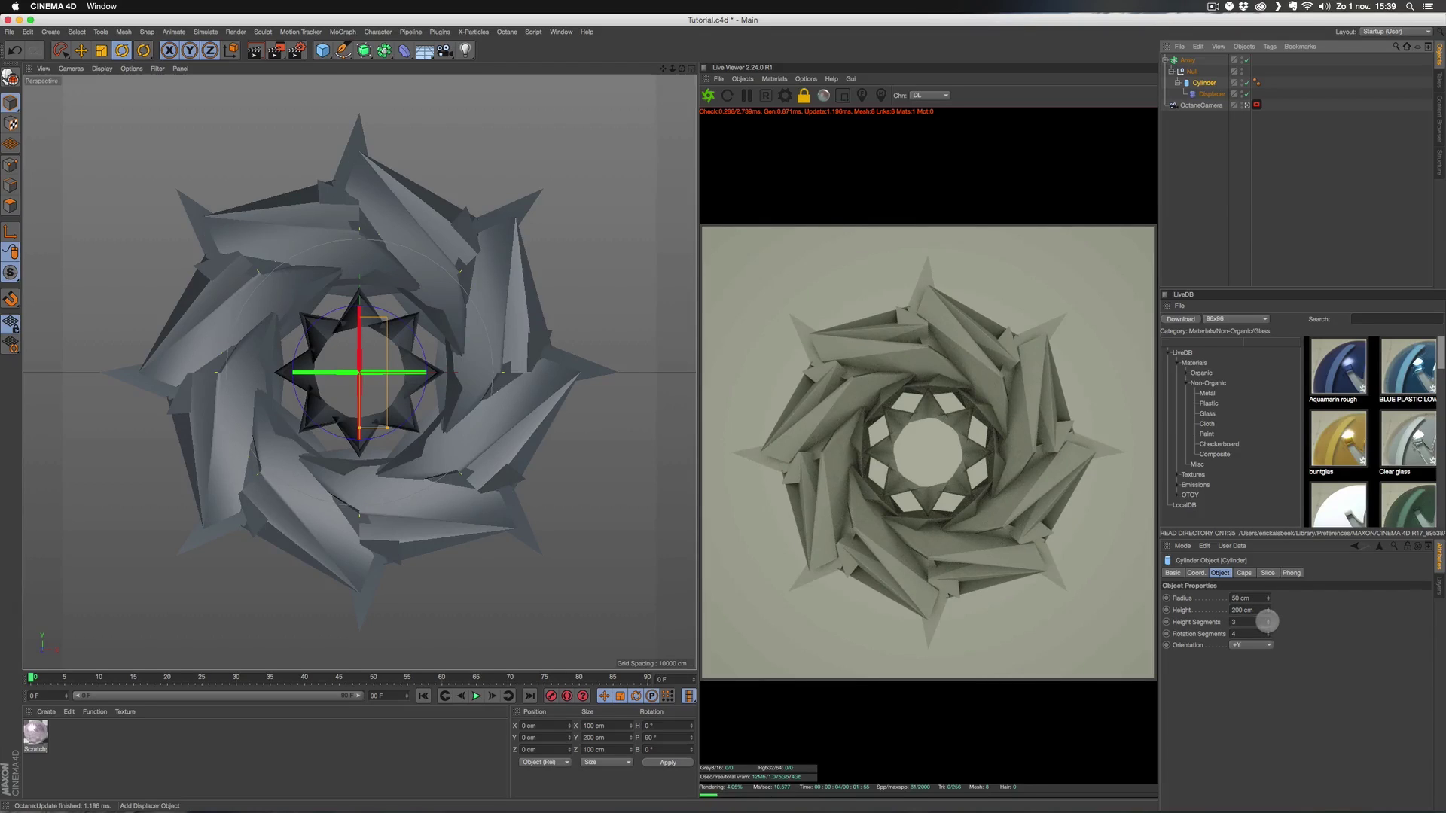
drag(1267, 622, 1267, 621)
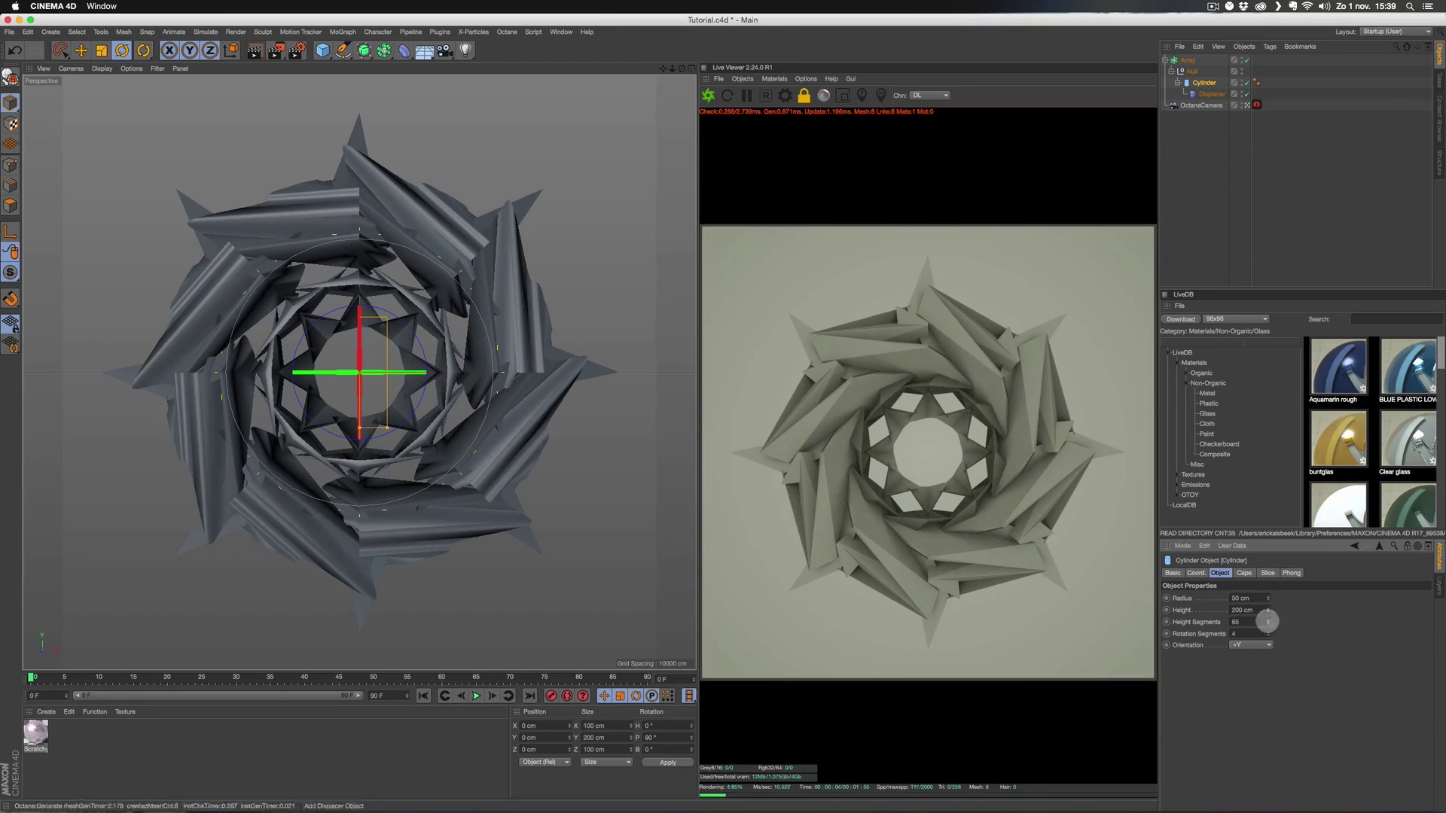
key(super+z)
click(1268, 637)
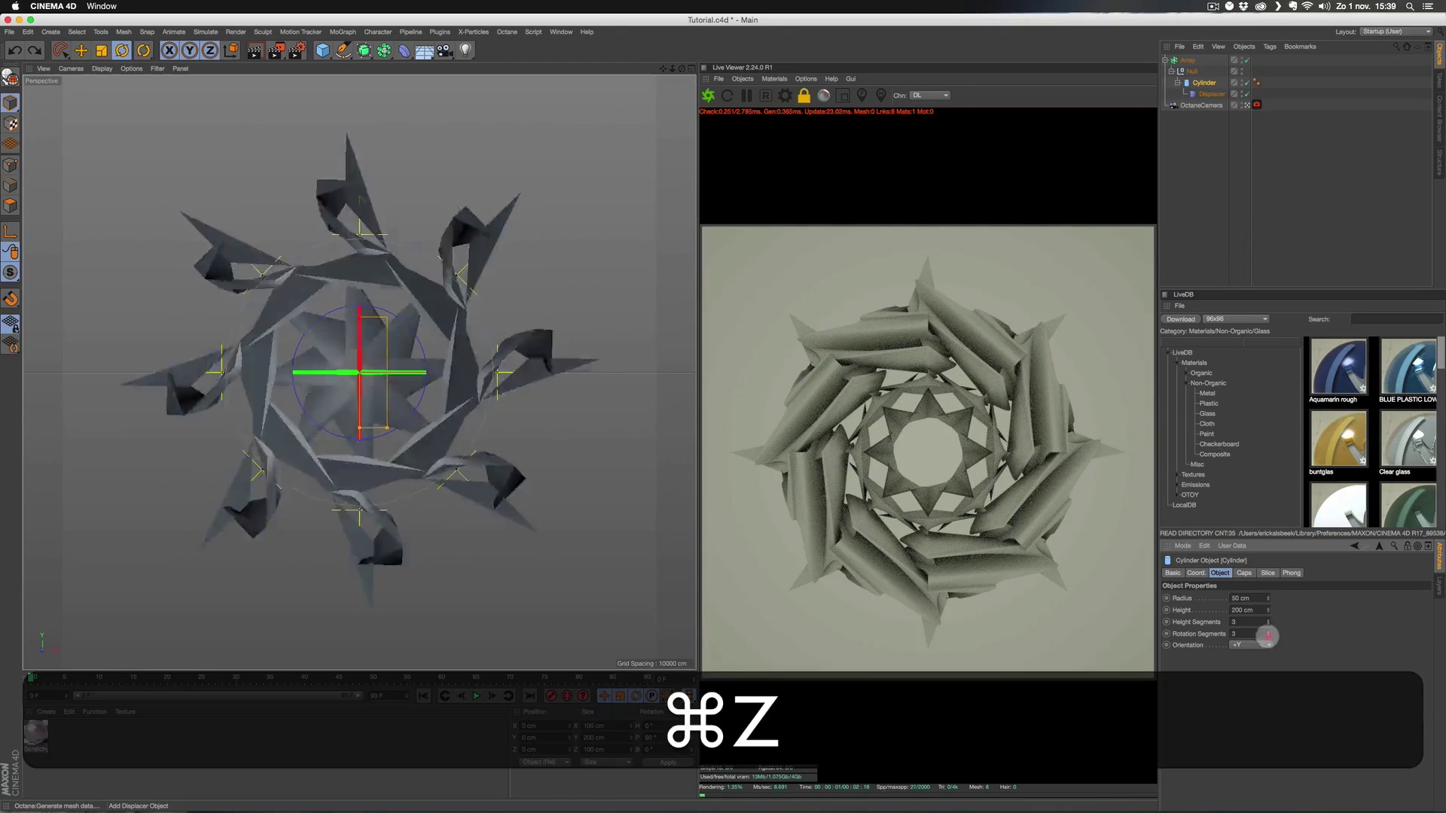
mouse_move(1268, 636)
mouse_down()
mouse_move(1268, 596)
mouse_move(1266, 611)
mouse_up()
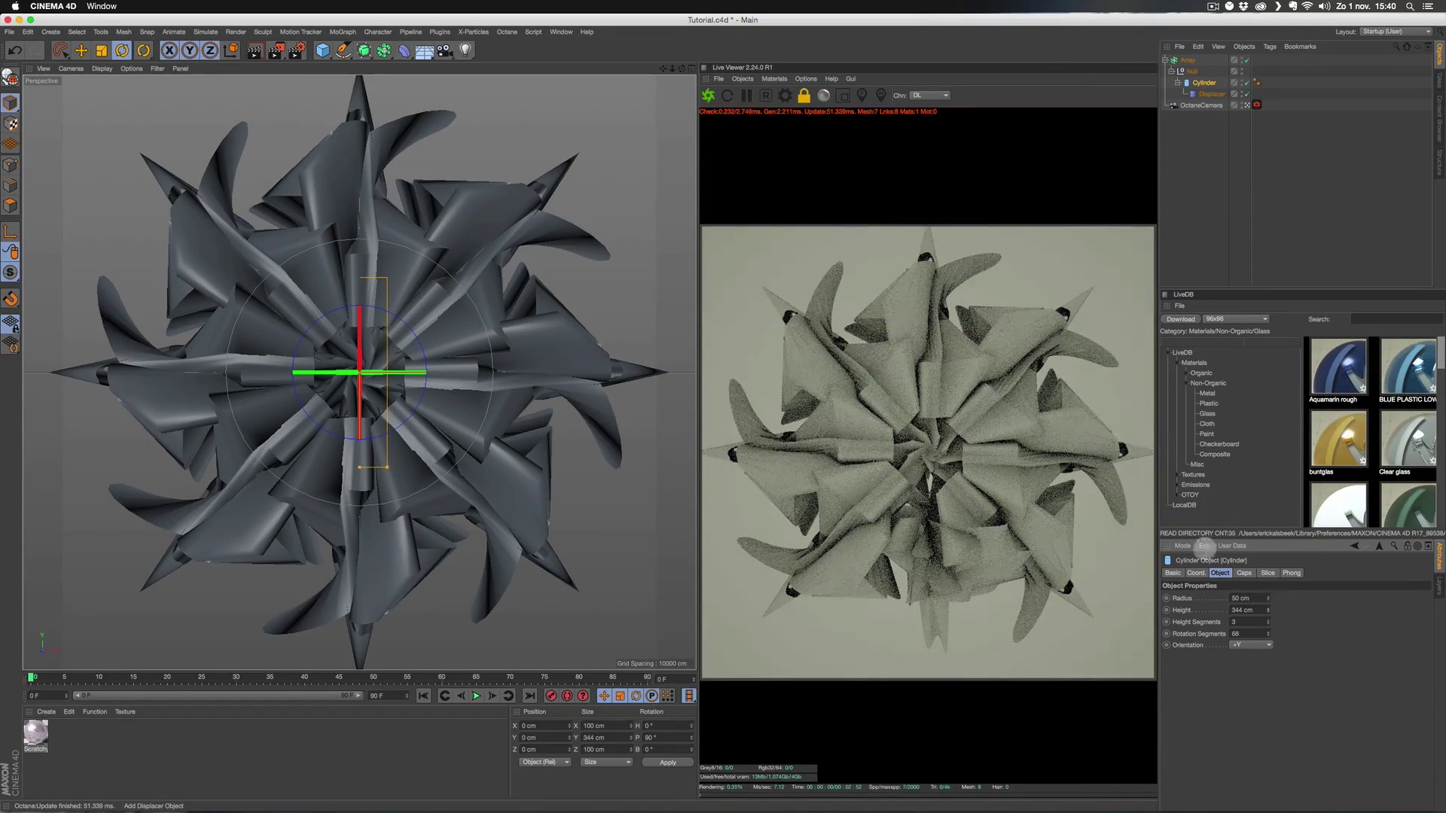
drag(673, 69, 647, 72)
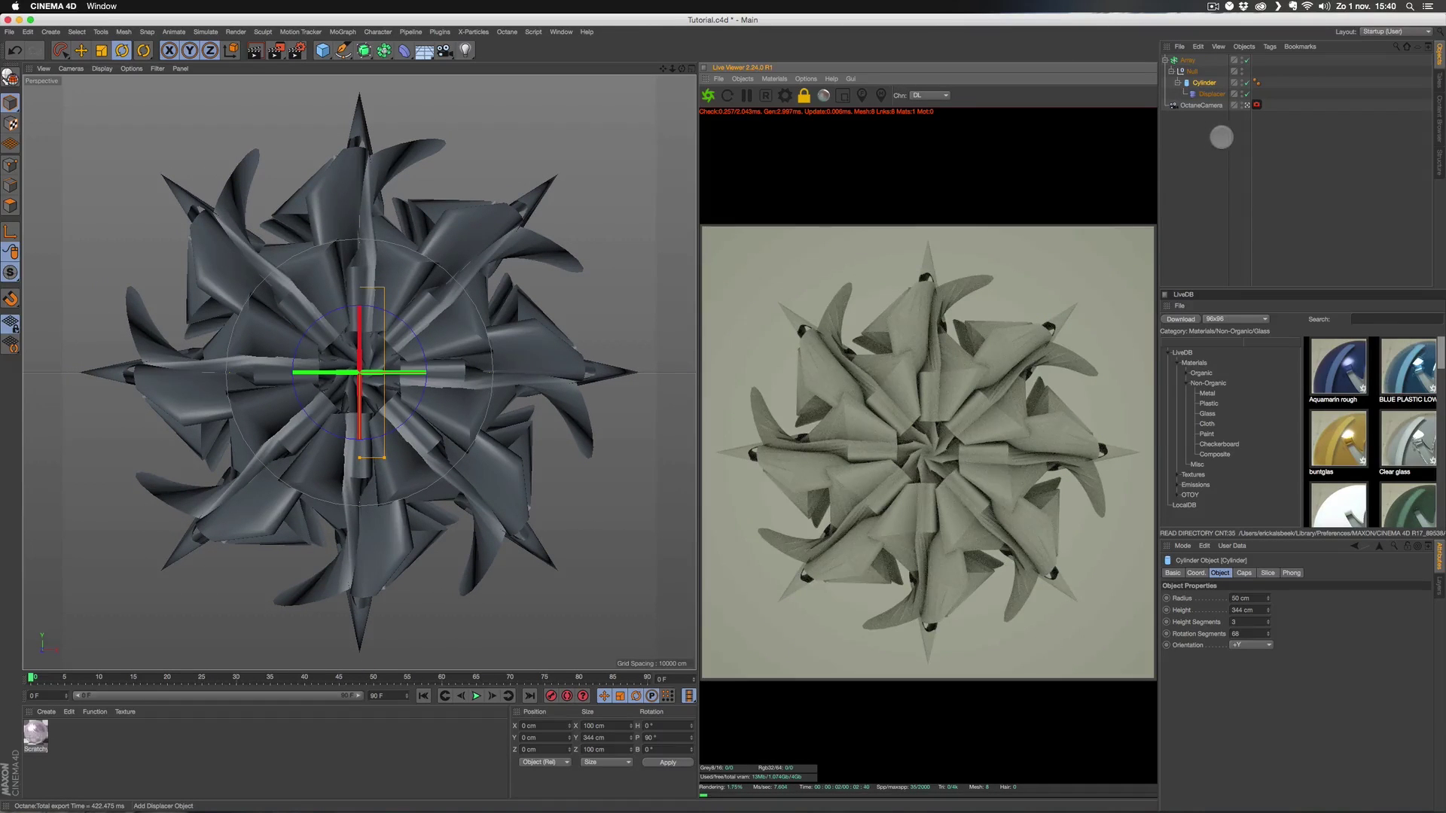
click(1213, 93)
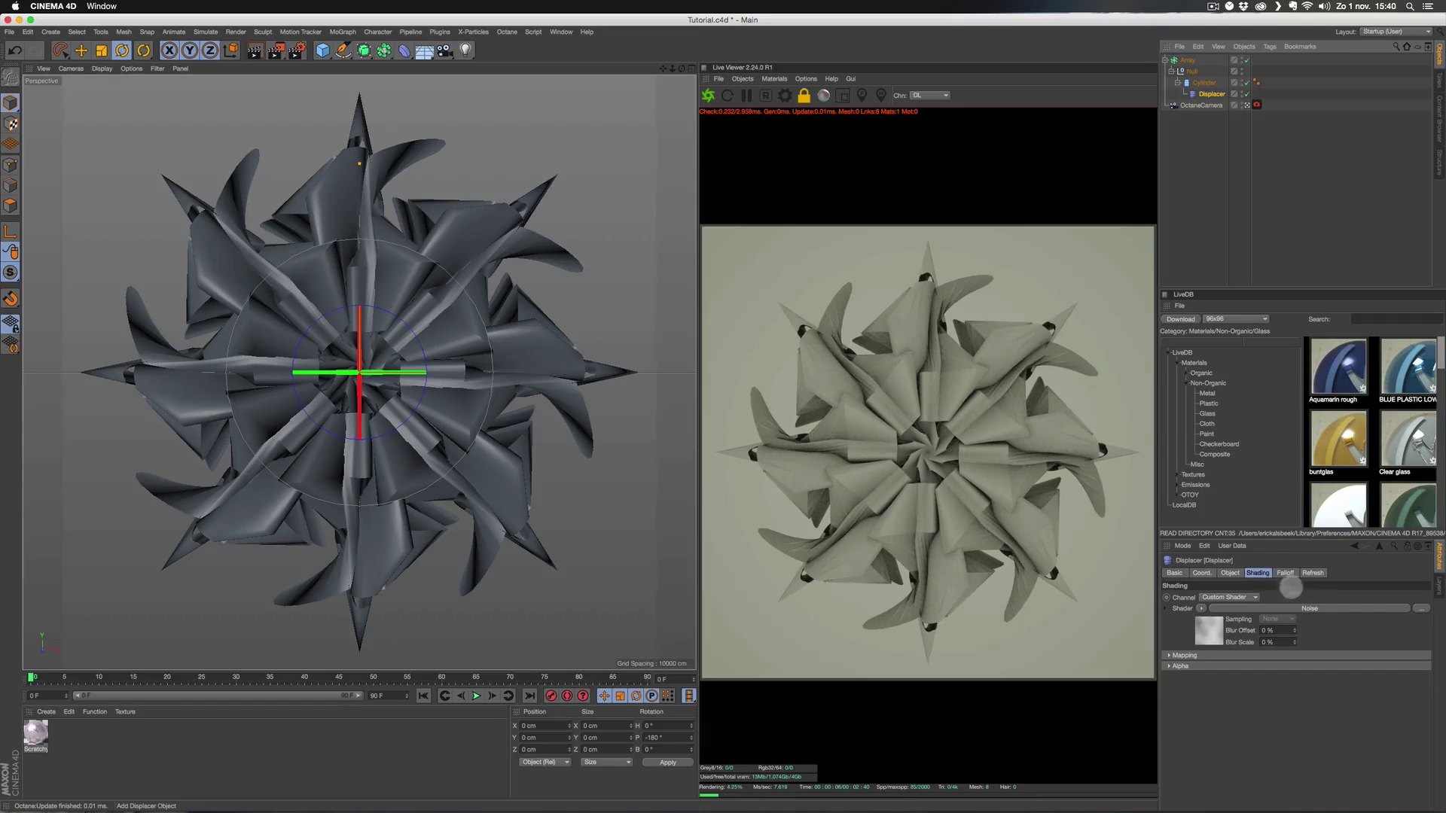
- Switch the Noise shader's noise type to Box Noise
click(1317, 607)
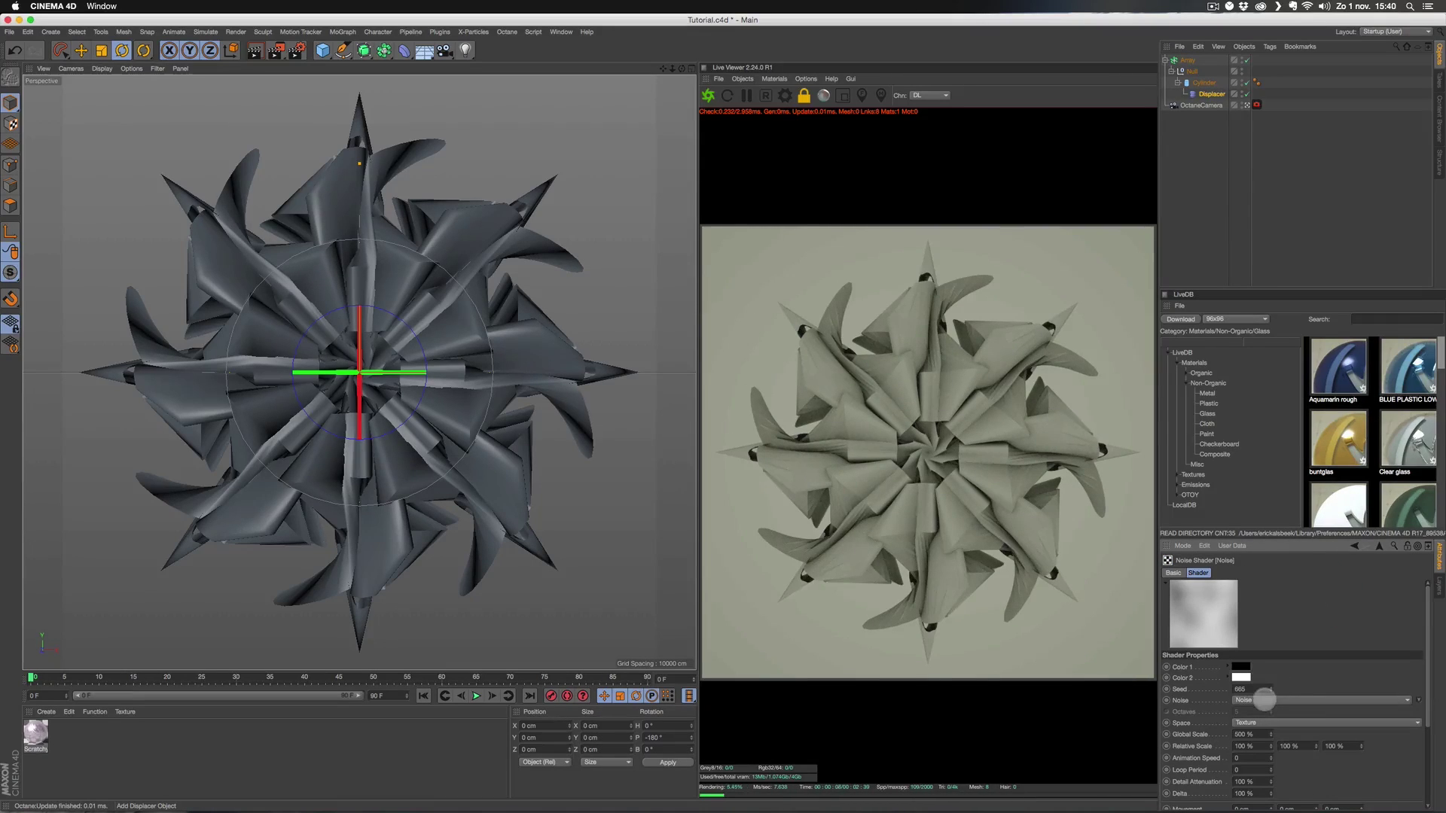
click(1264, 700)
click(1265, 324)
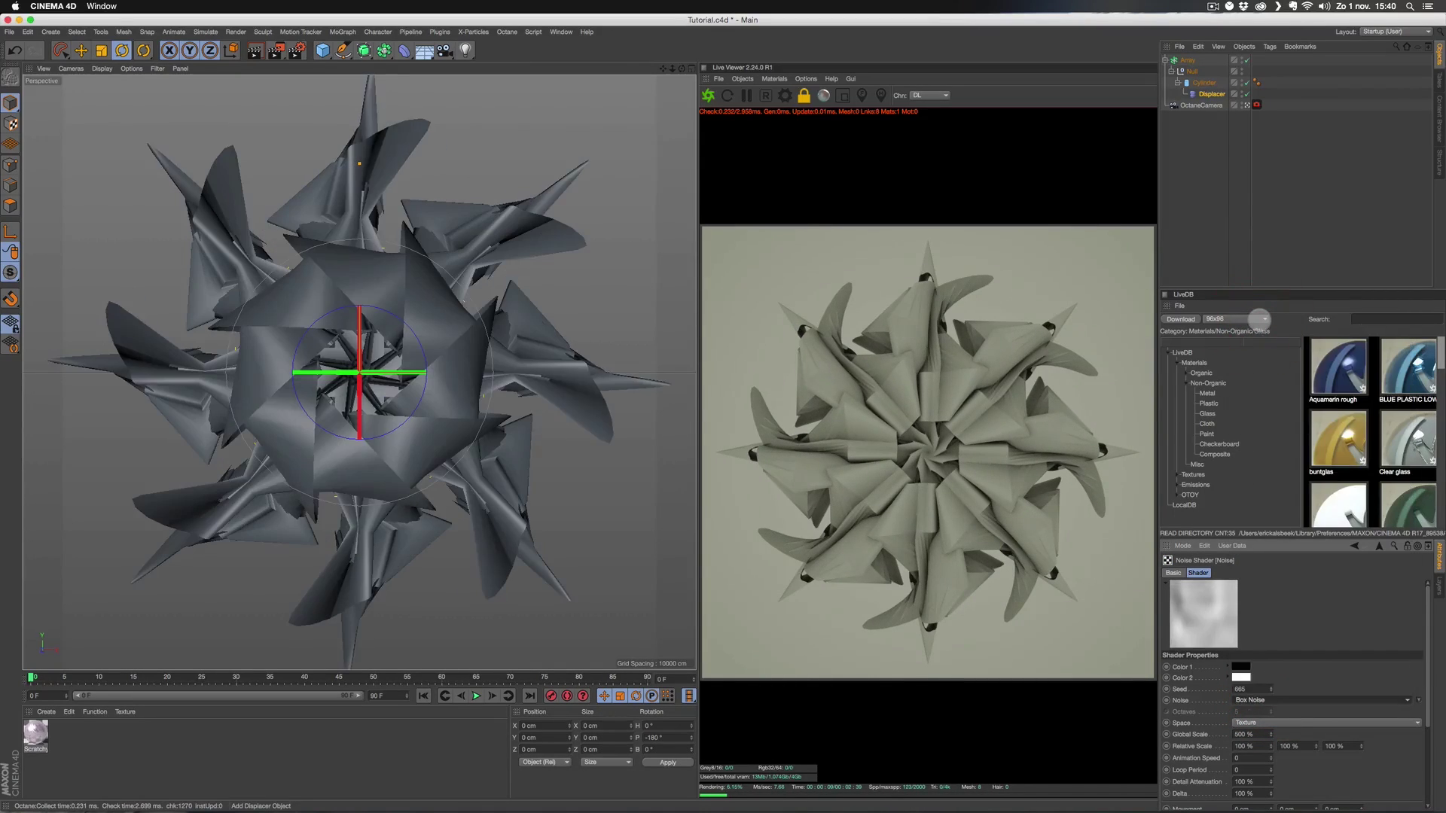
- Compare Blistered Turbulence, Buya, Cranal, Dents, Hama, Ober and Stupl, settling on Turbulence
key(Down)
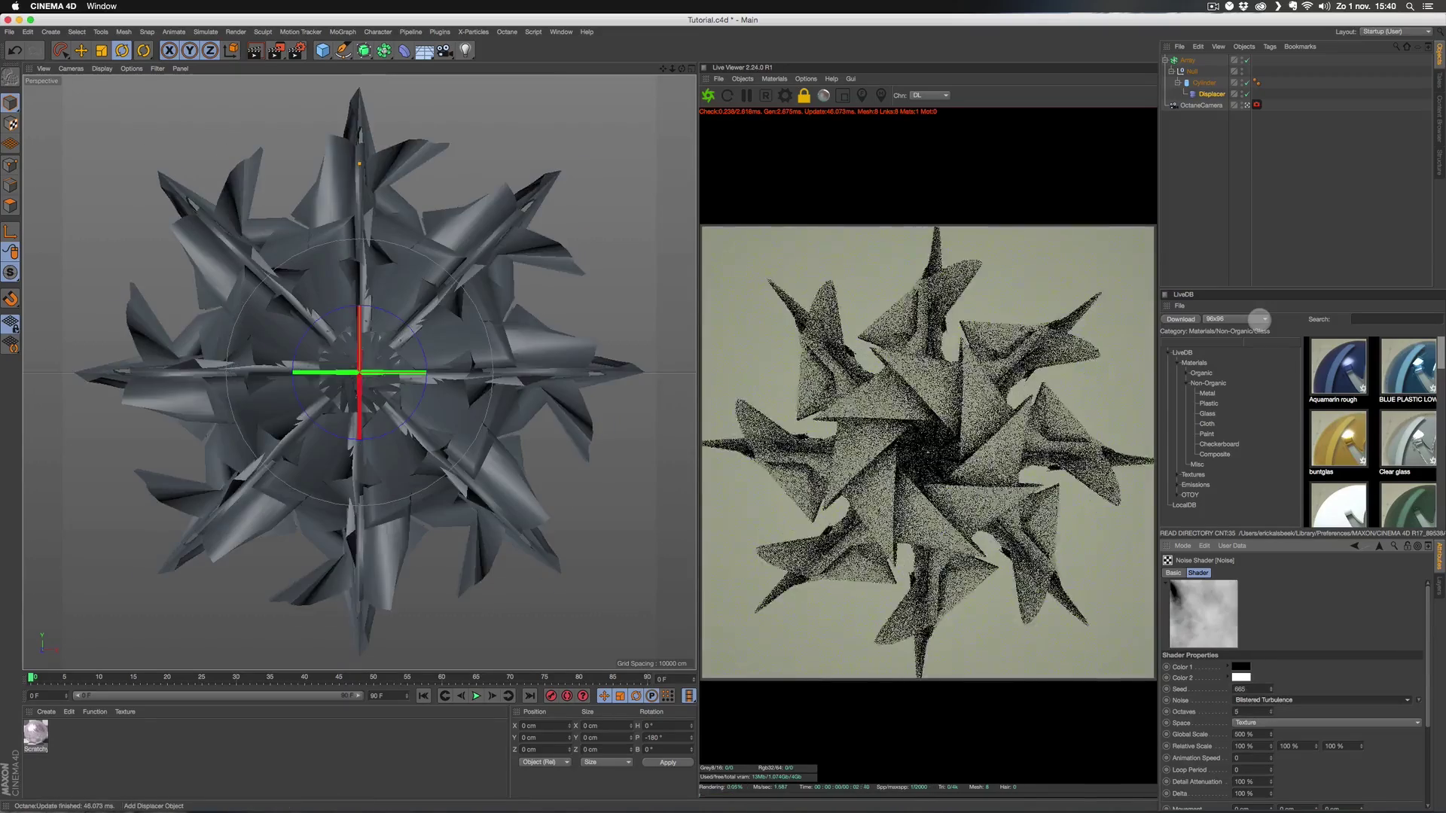
key(Down)
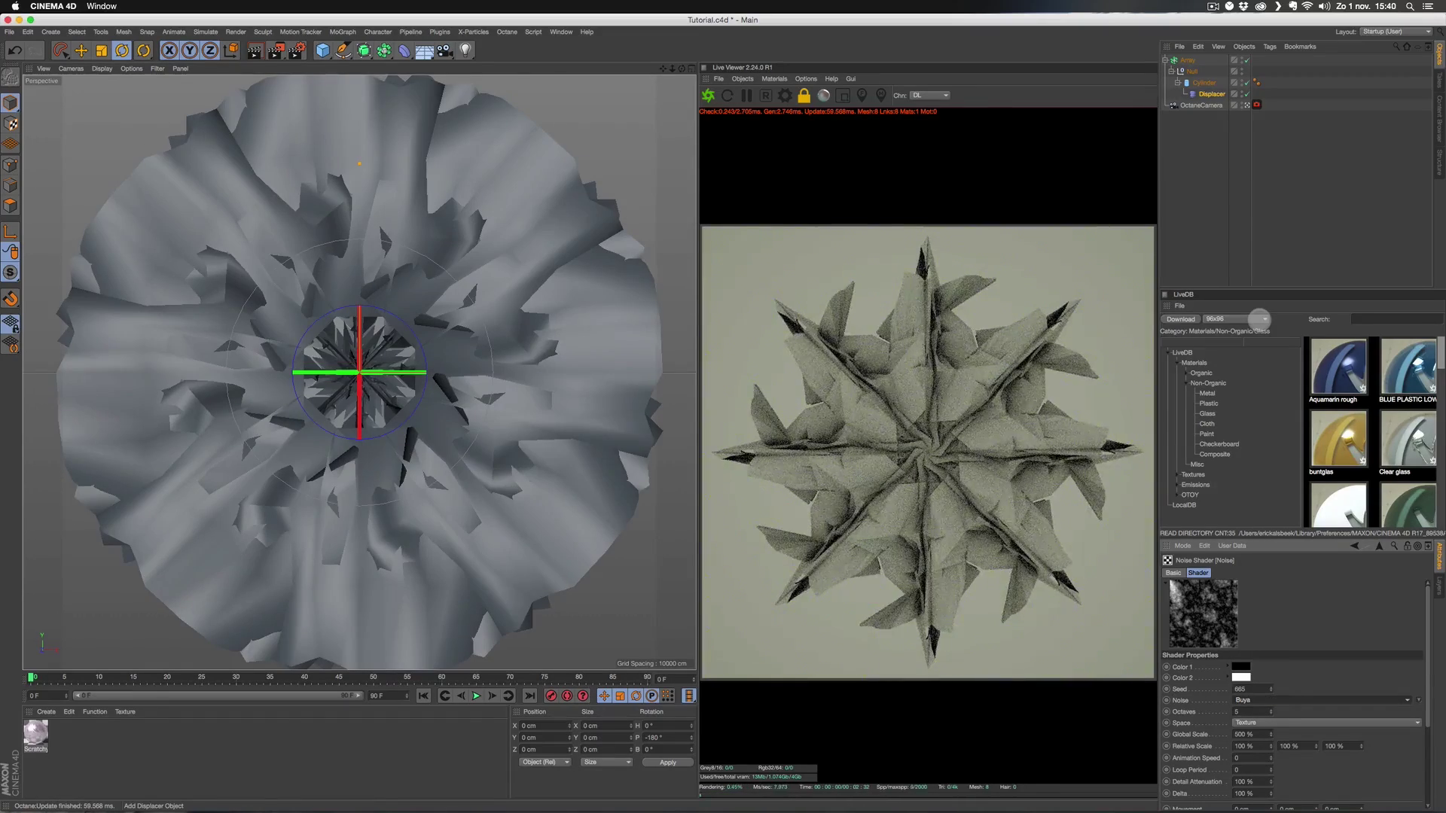
key(Down)
key(Down)
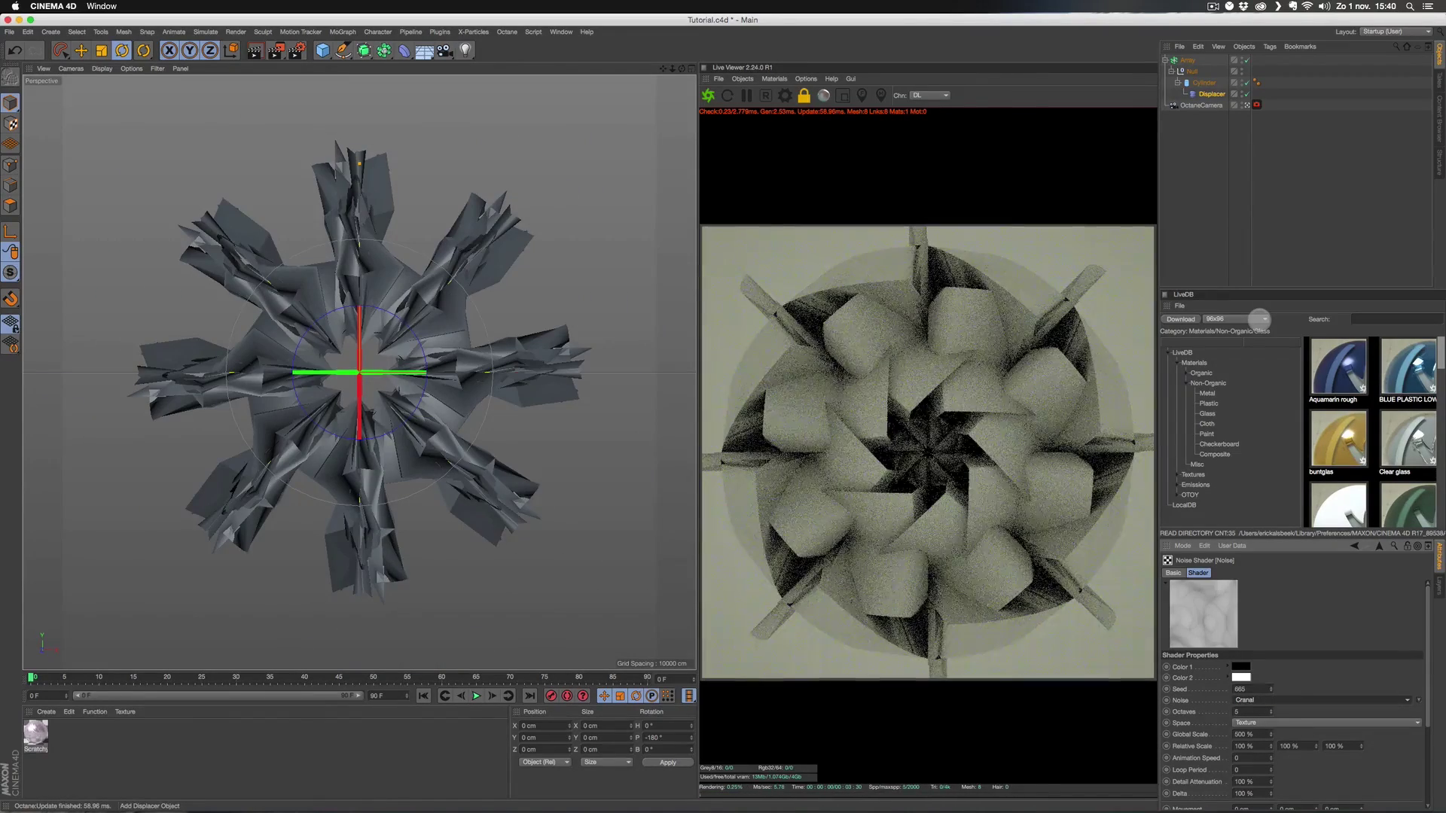
key(Down)
key(Down)
key(Down)
key(Down)
key(Down)
key(Down)
key(Down)
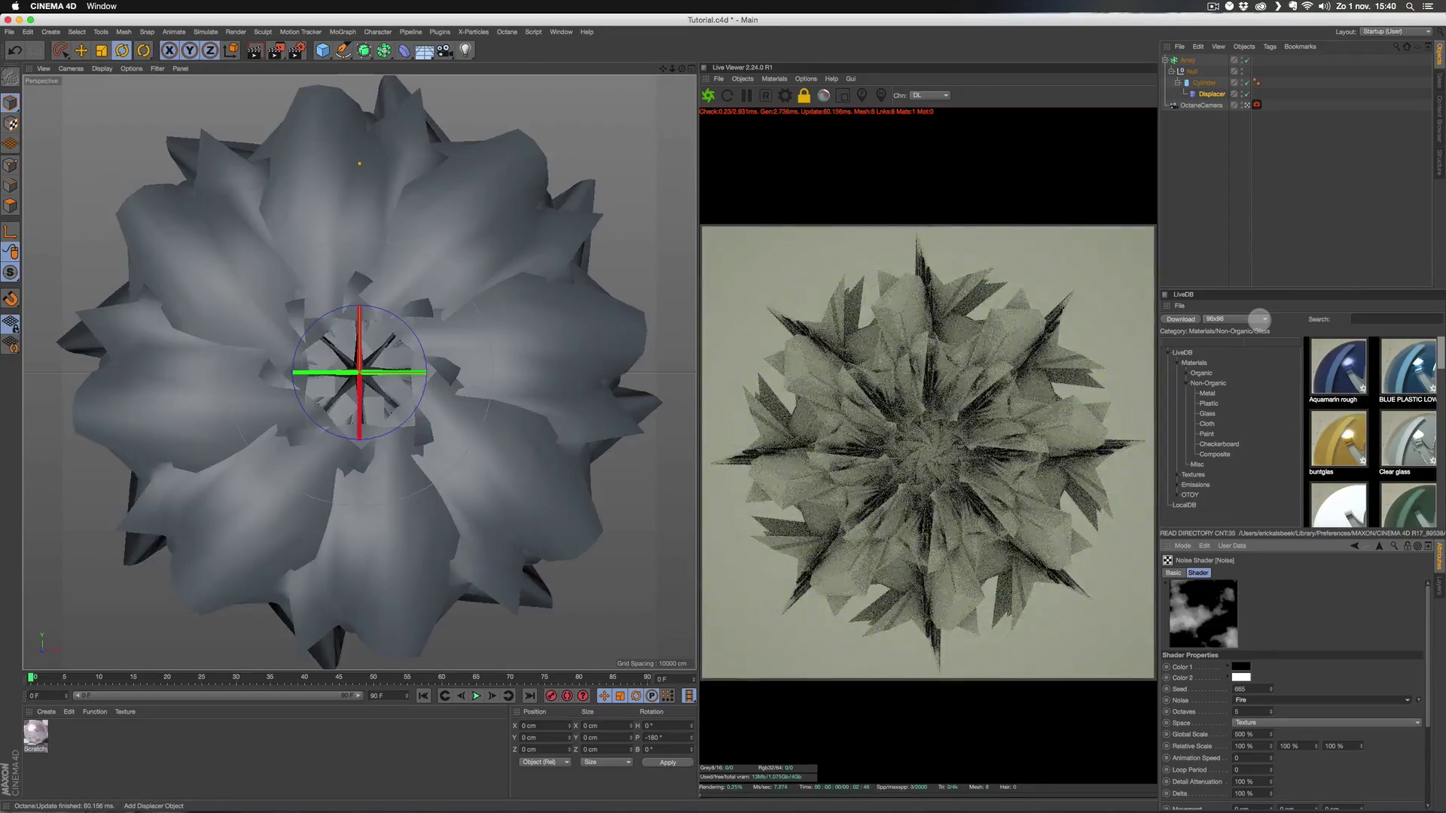
key(Down)
key(Down)
key(Down)
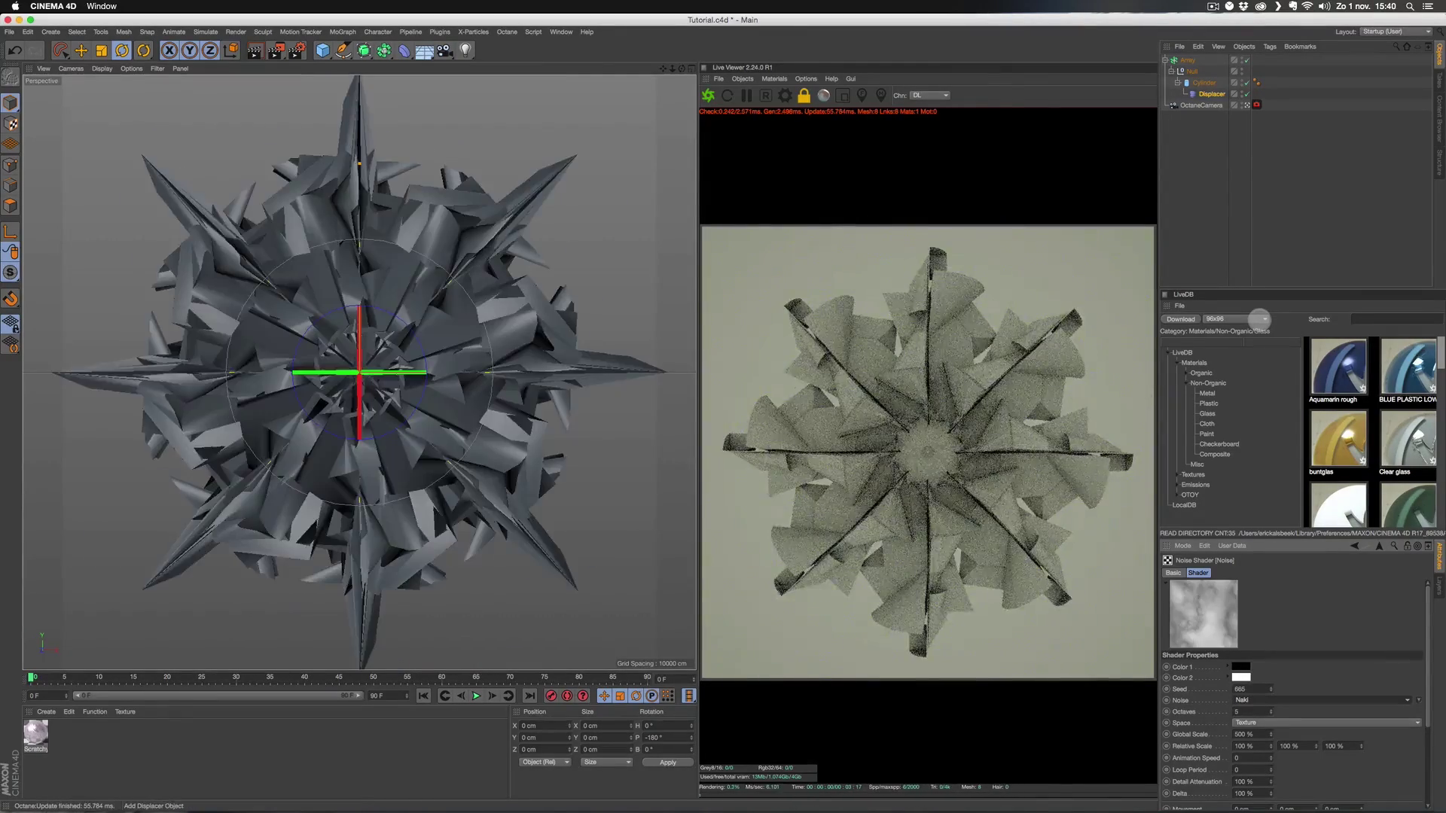
key(Down)
key(Down)
key(Down)
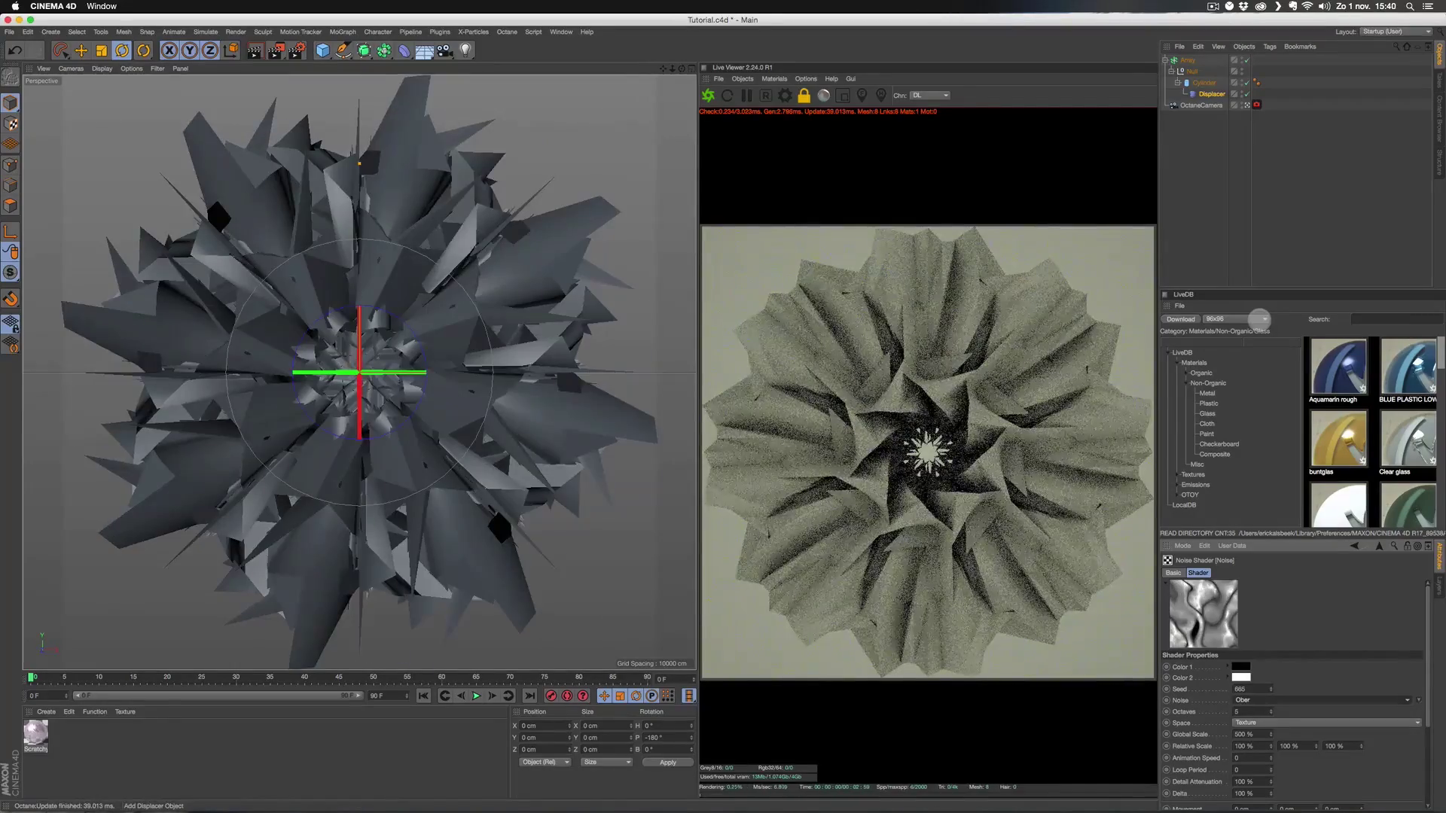
key(Down)
key(Down)
key(Down)
key(Down)
key(Down)
key(Down)
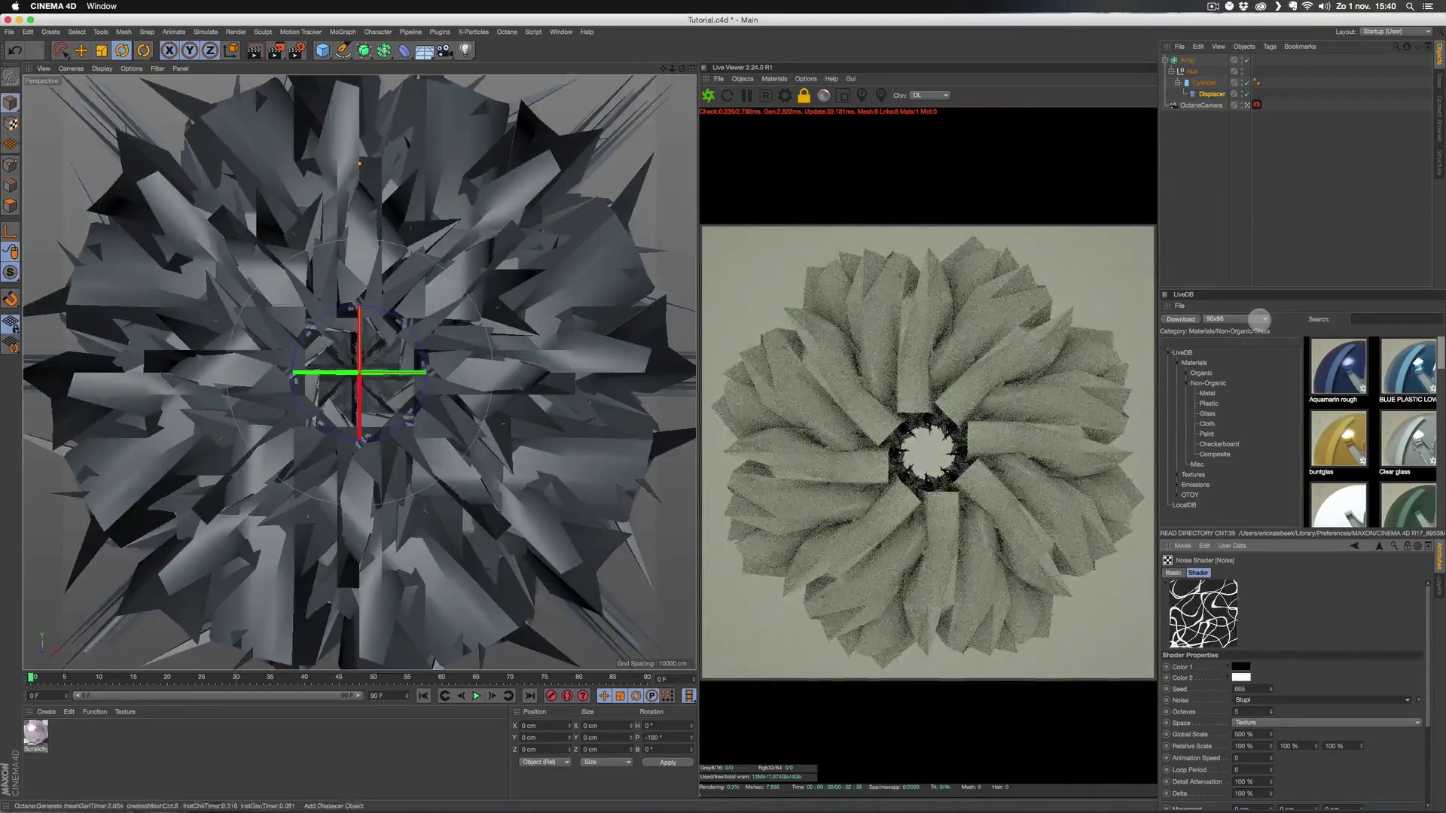
key(Down)
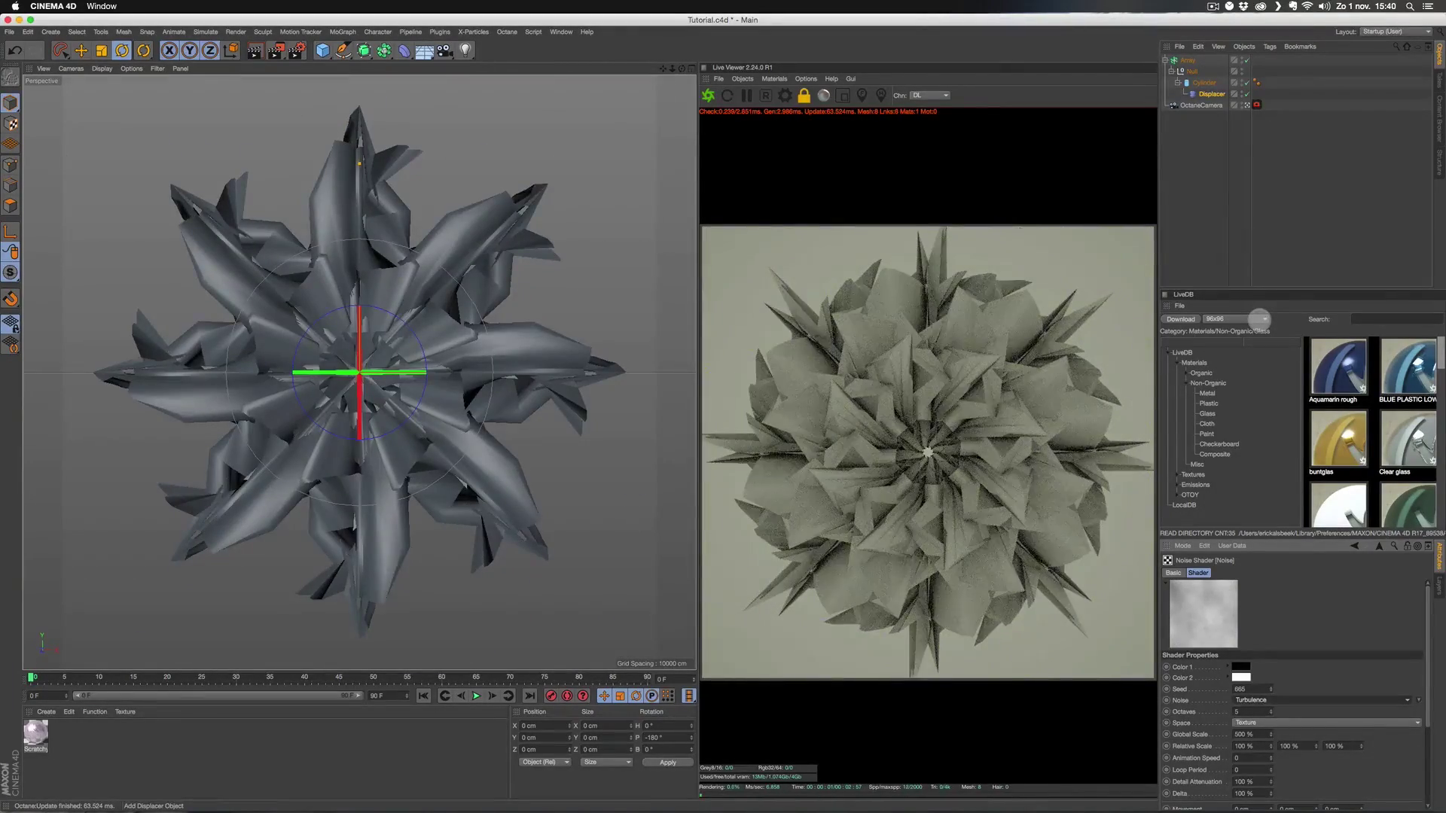
key(Down)
key(Down)
key(Up)
key(Up)
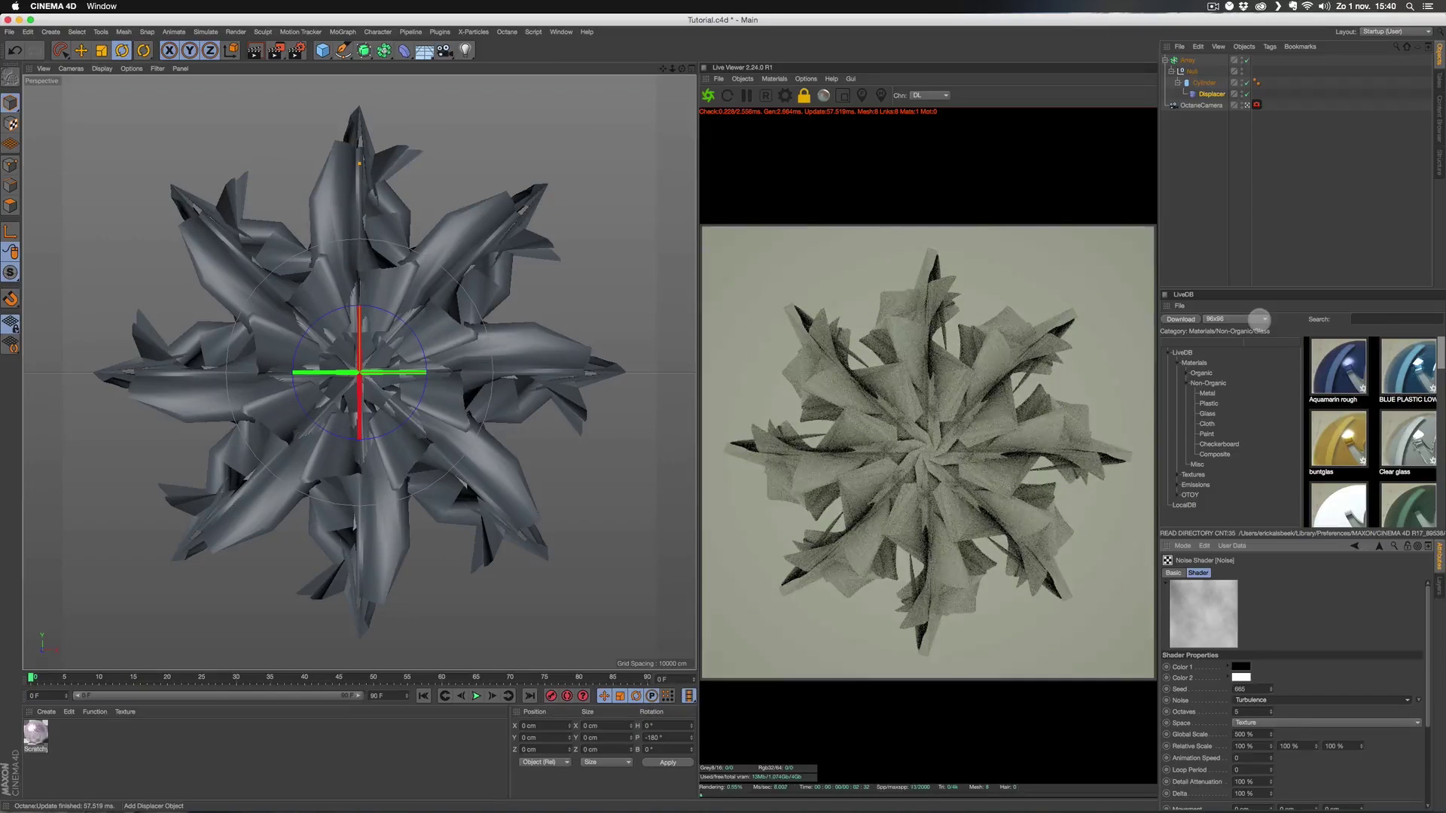
- Enable cylinder cap fillets with a 42 cm radius and 68 segments
click(711, 93)
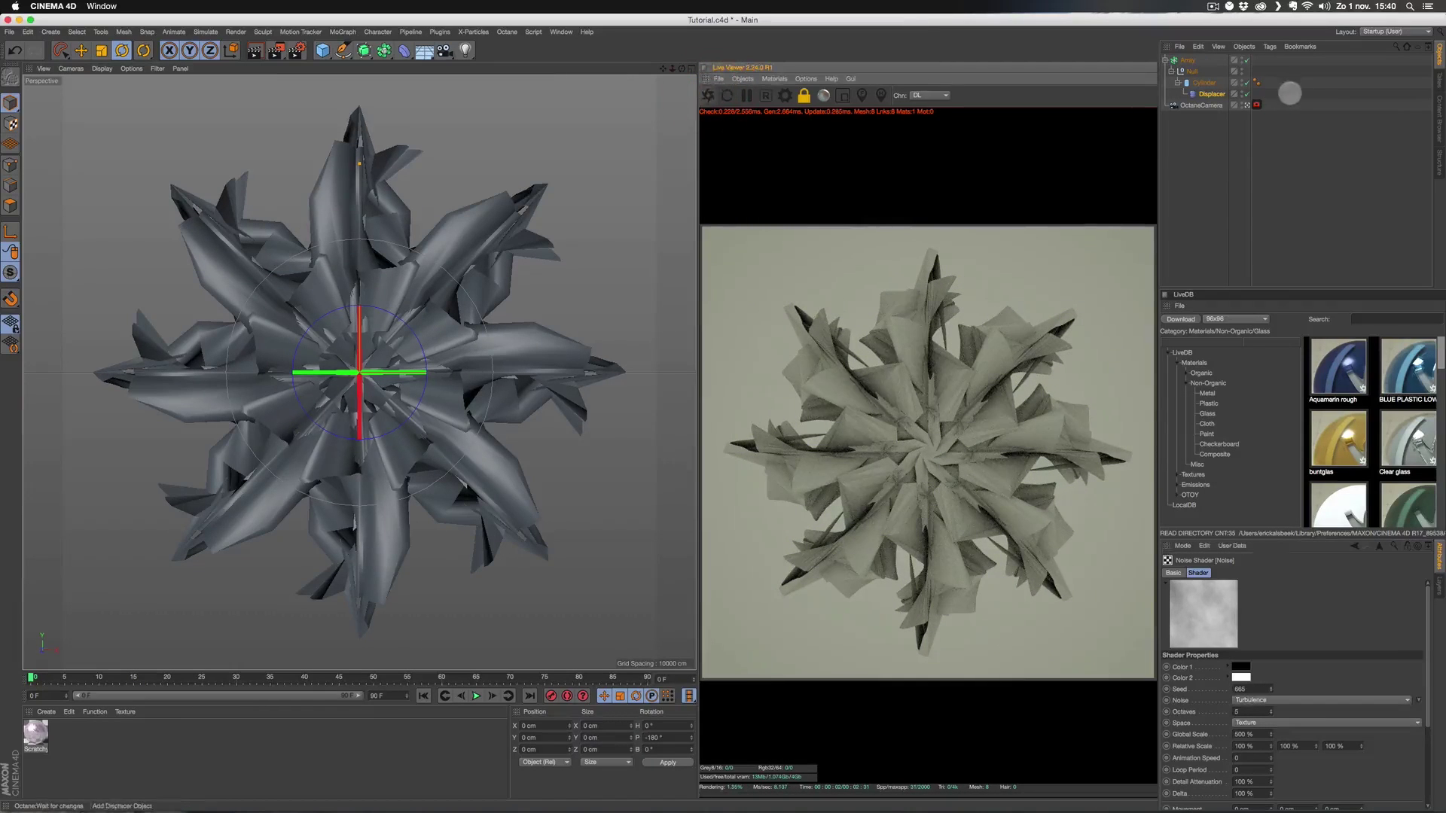
click(1205, 82)
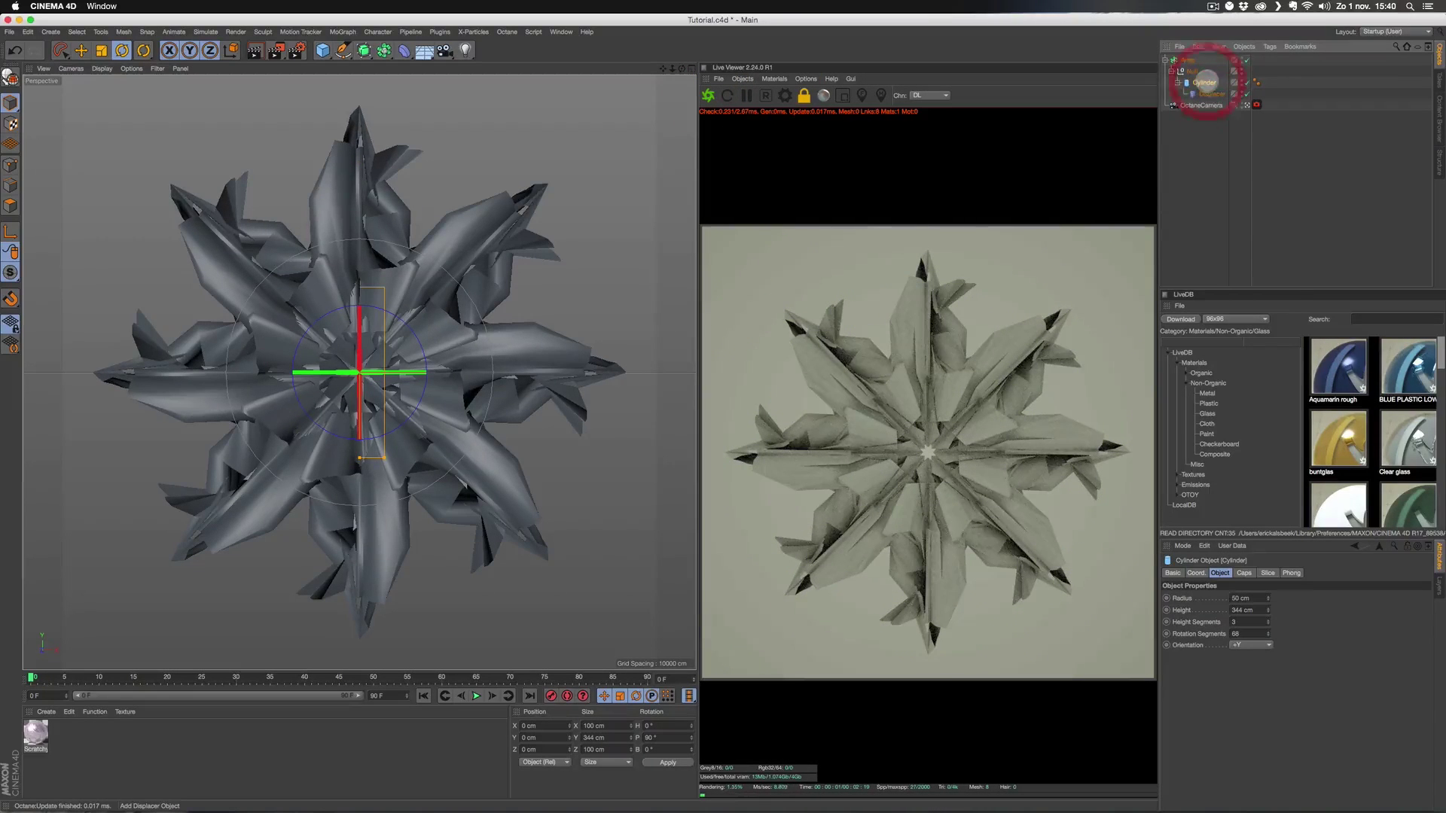
click(1245, 573)
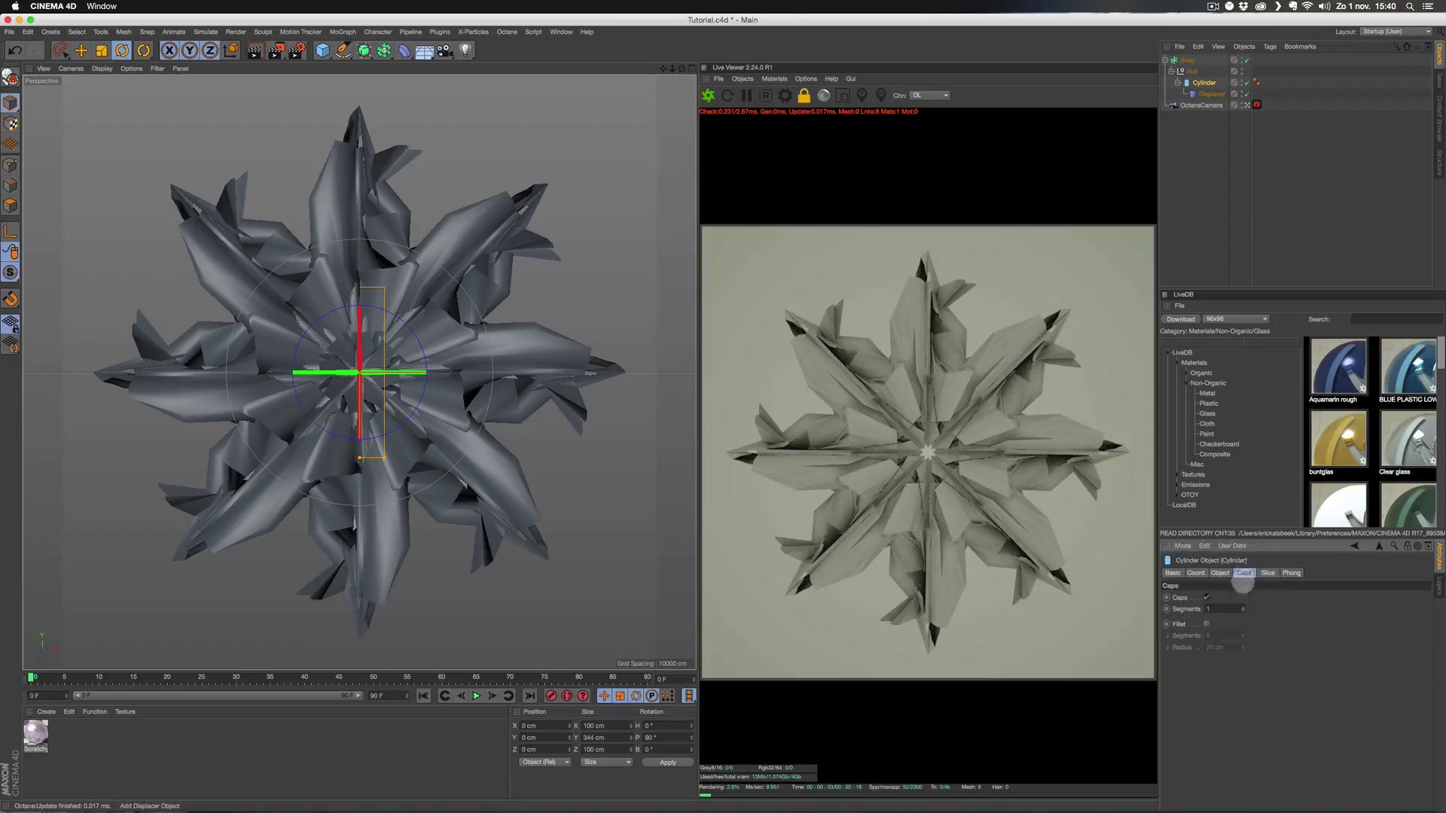
click(1208, 624)
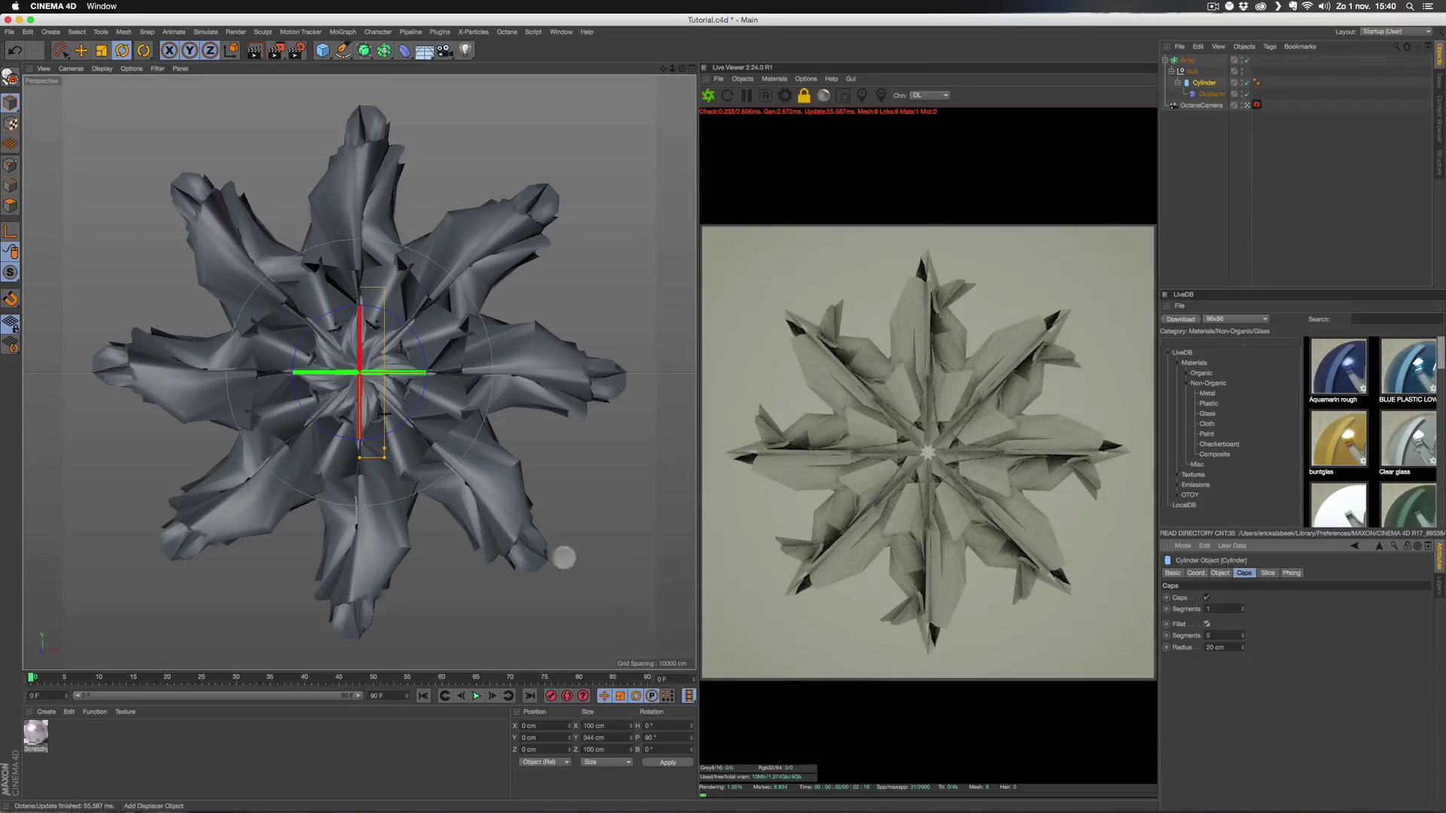
mouse_move(1243, 648)
mouse_down()
mouse_move(1243, 625)
mouse_move(1243, 652)
mouse_up()
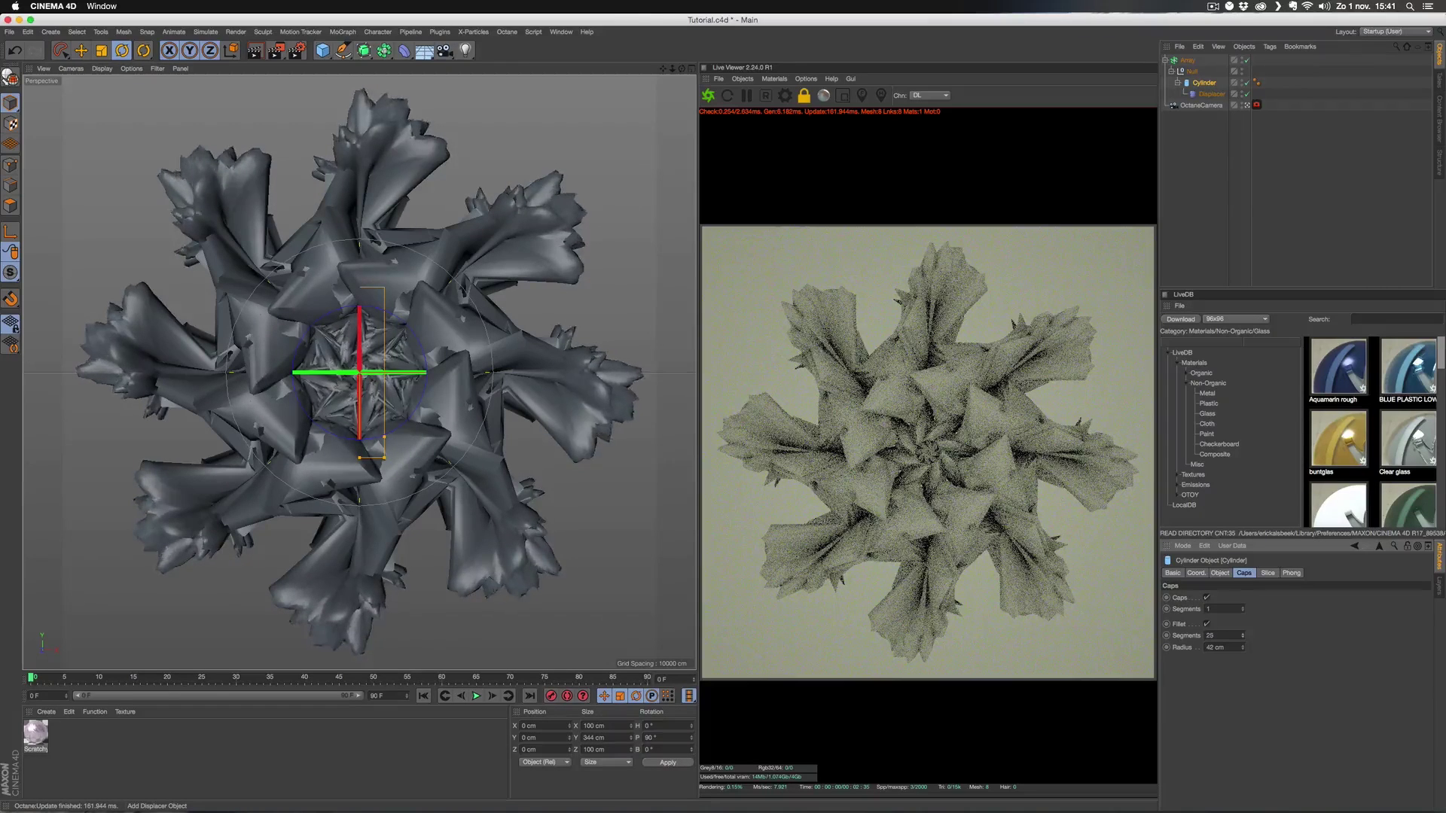
drag(1242, 636, 1243, 627)
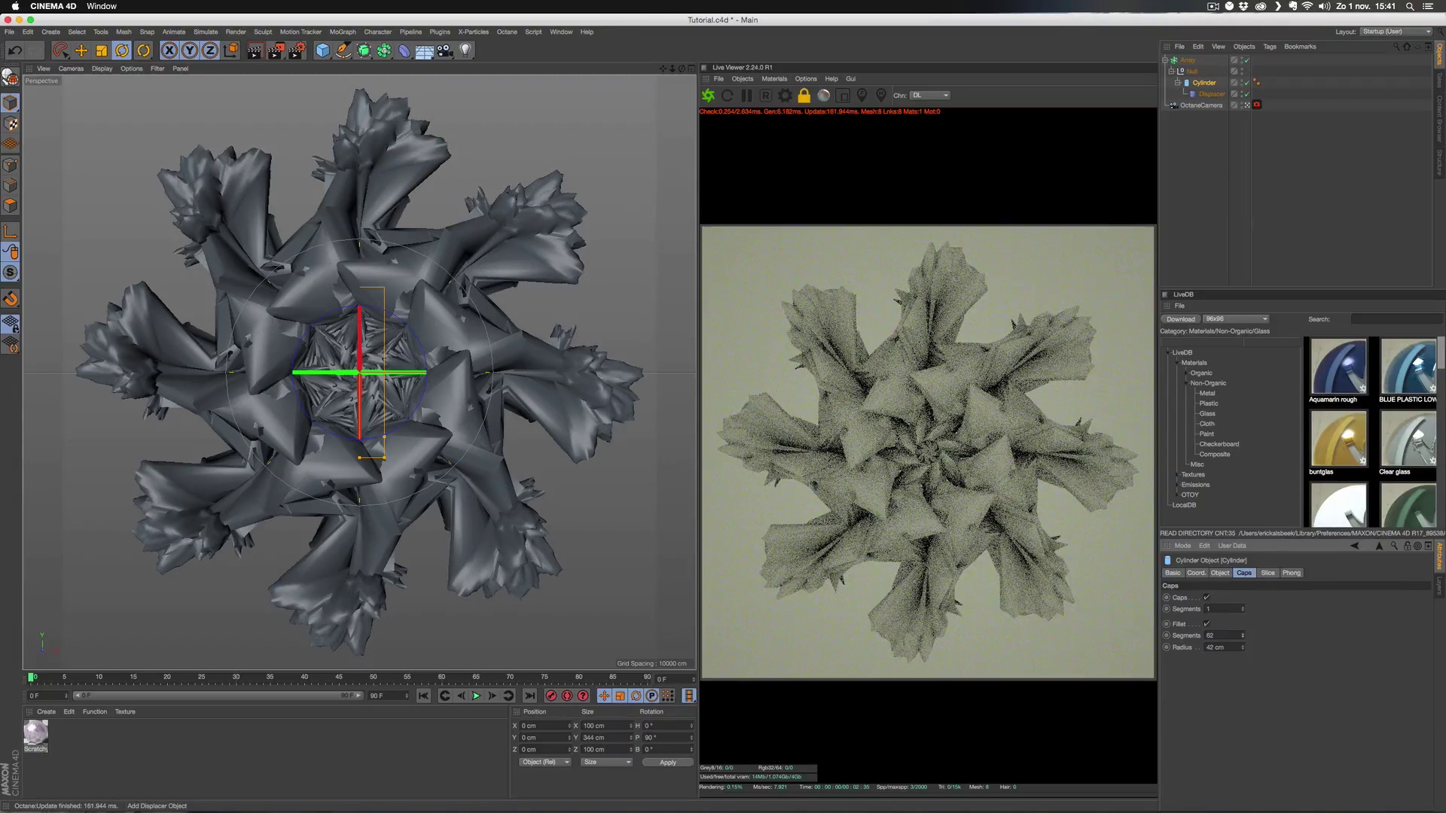
drag(1242, 640, 1242, 639)
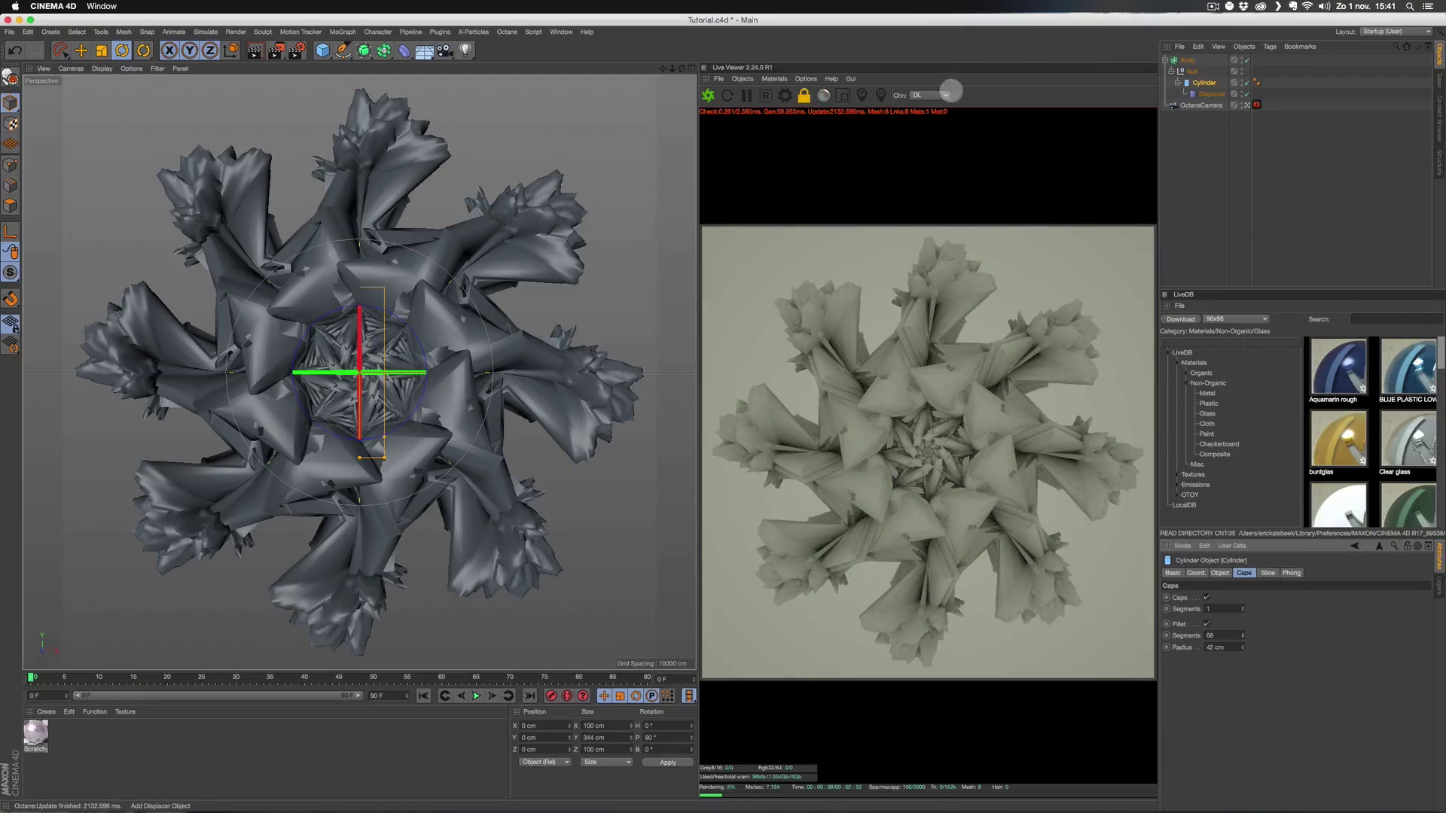
- Add an Octane Texture Environment and load studio004.hdr as its texture
click(743, 78)
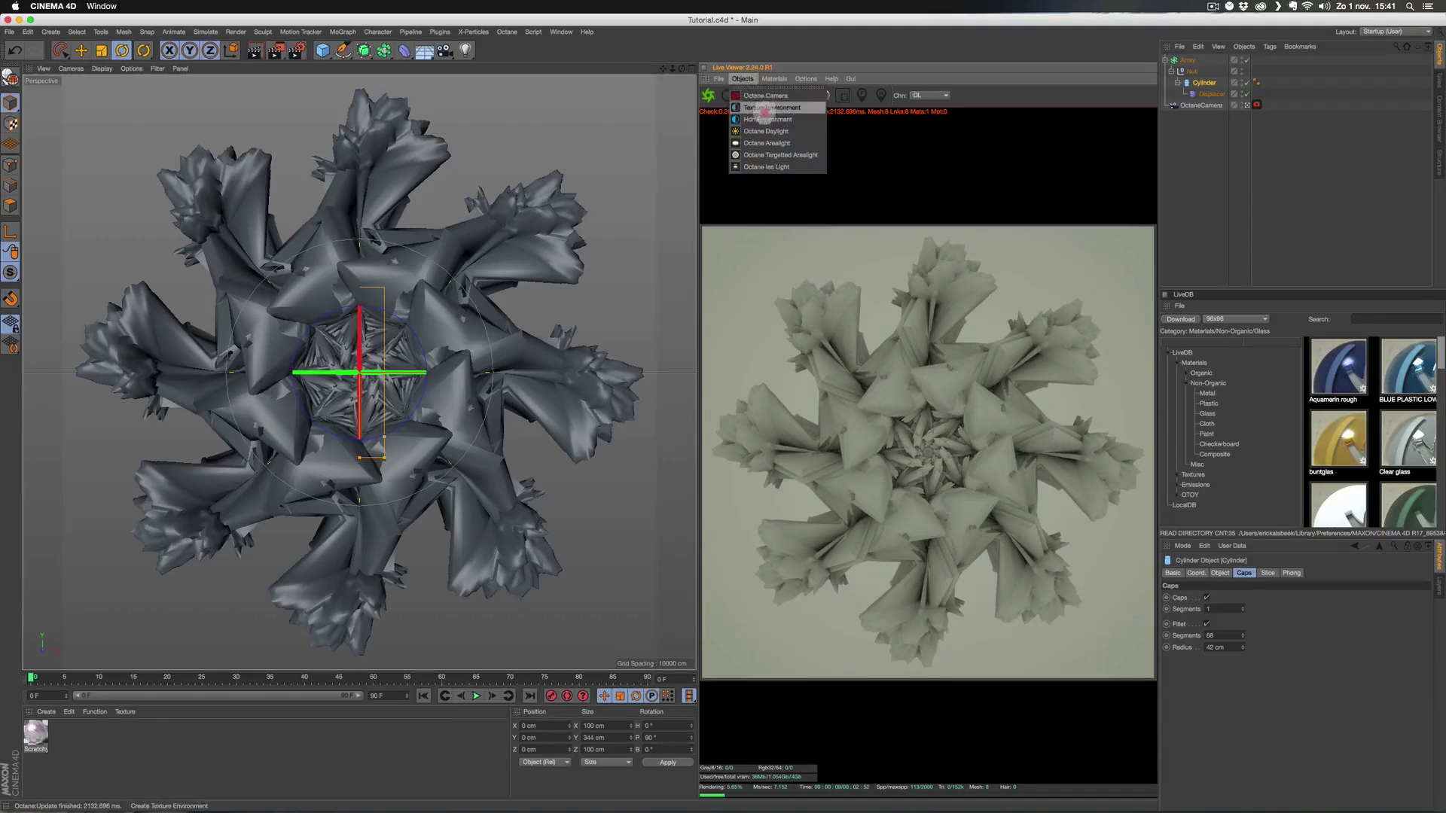
click(764, 109)
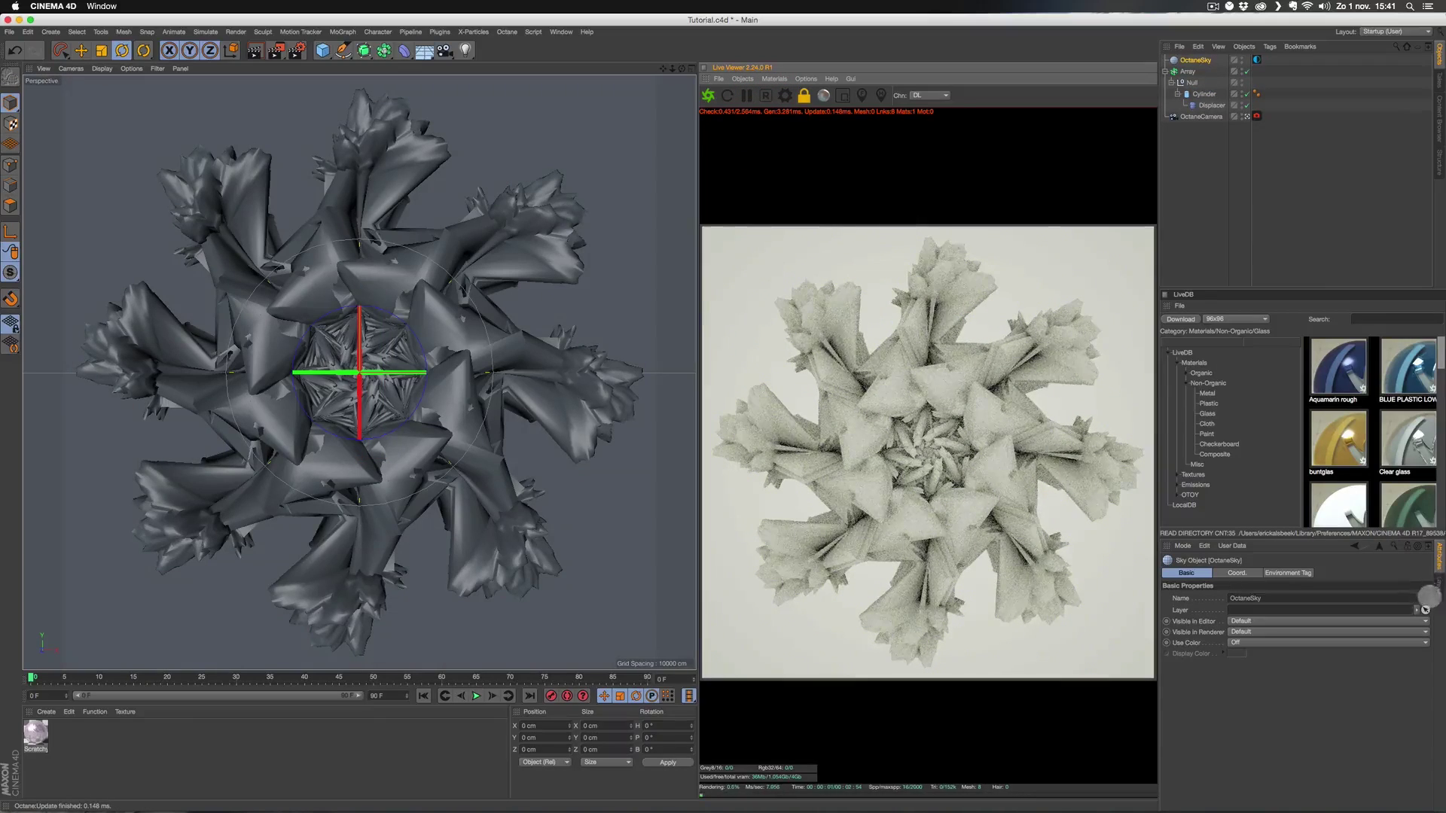
click(1257, 60)
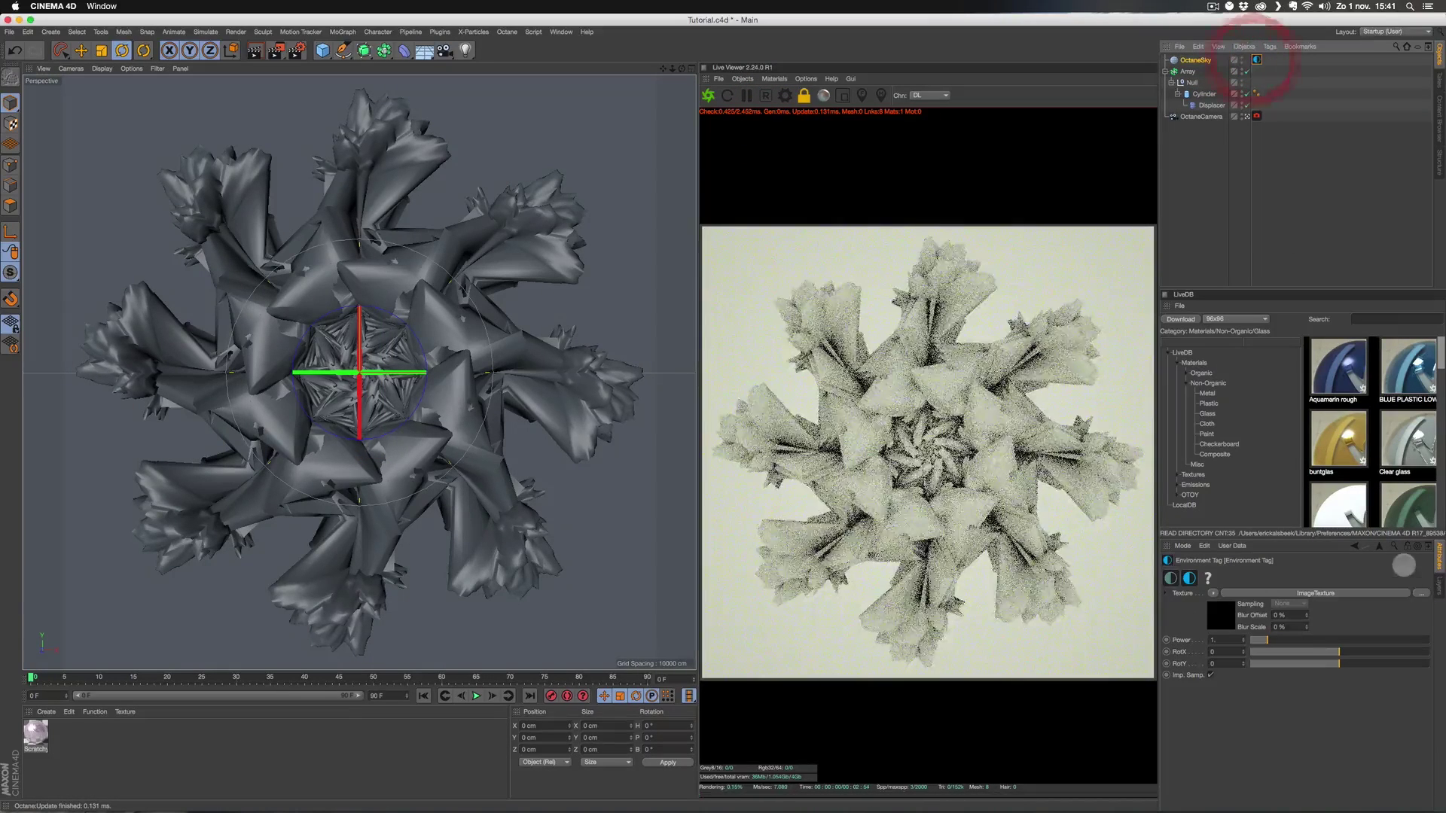
click(1420, 594)
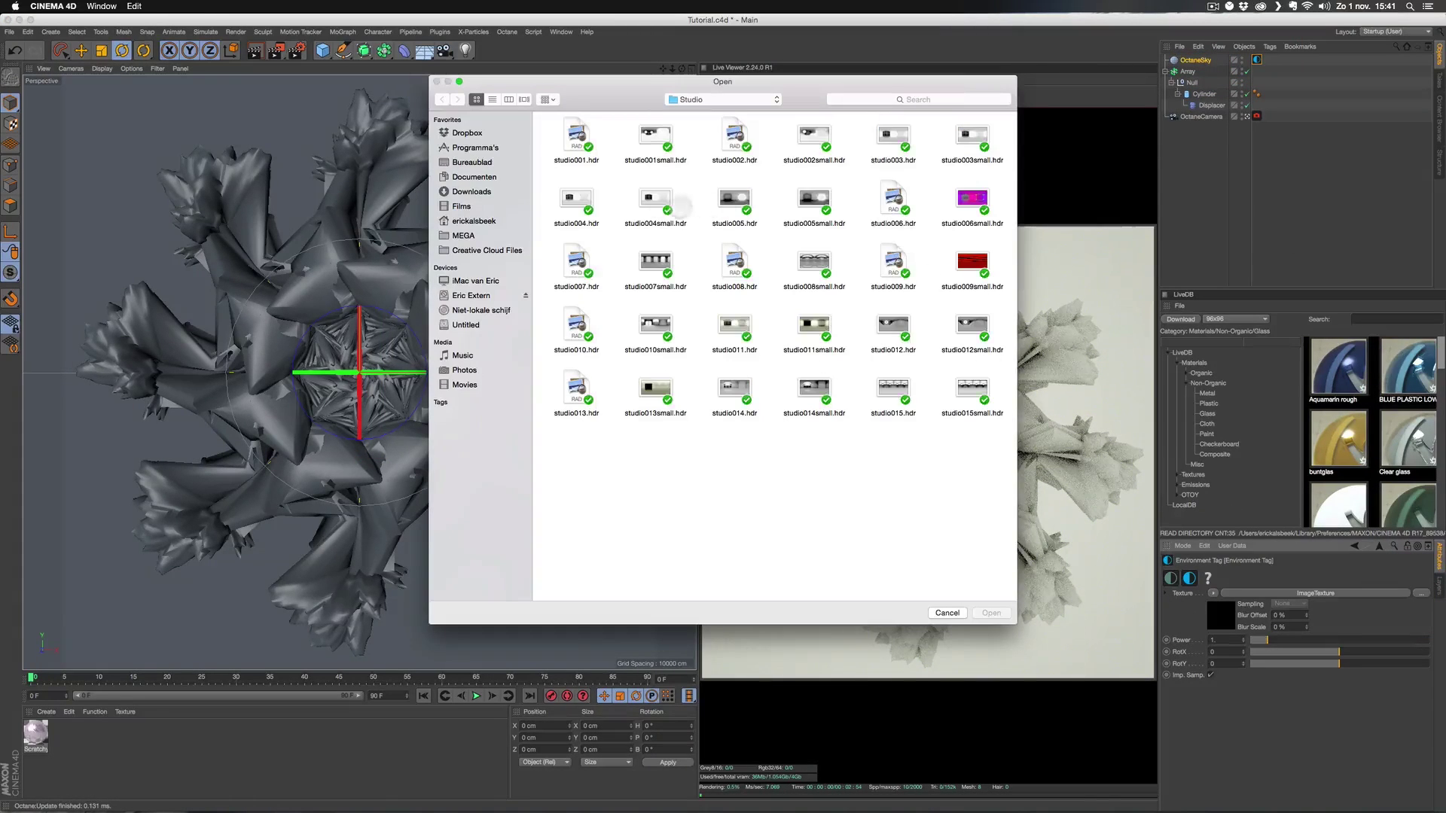
double_click(576, 198)
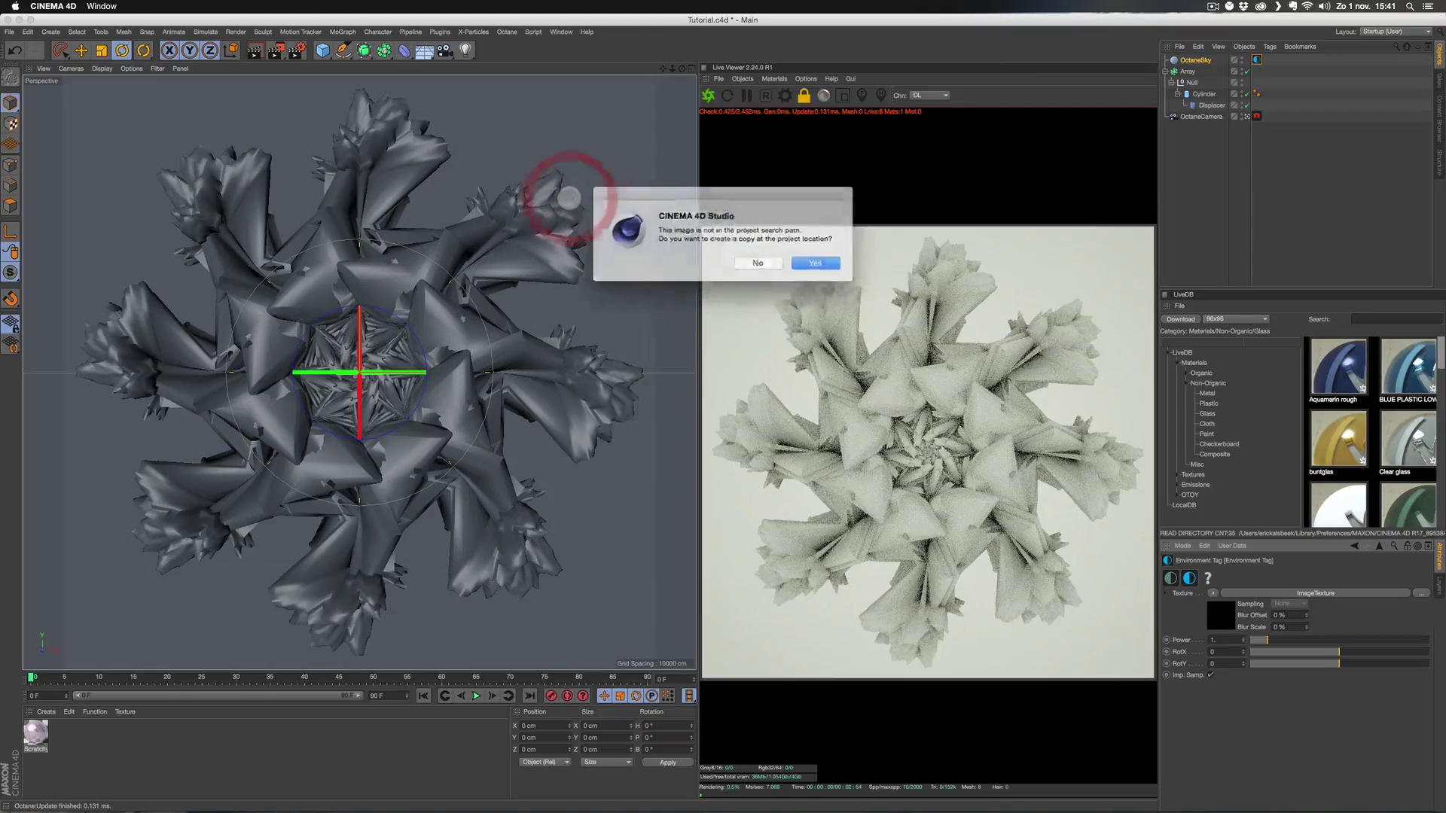
click(753, 263)
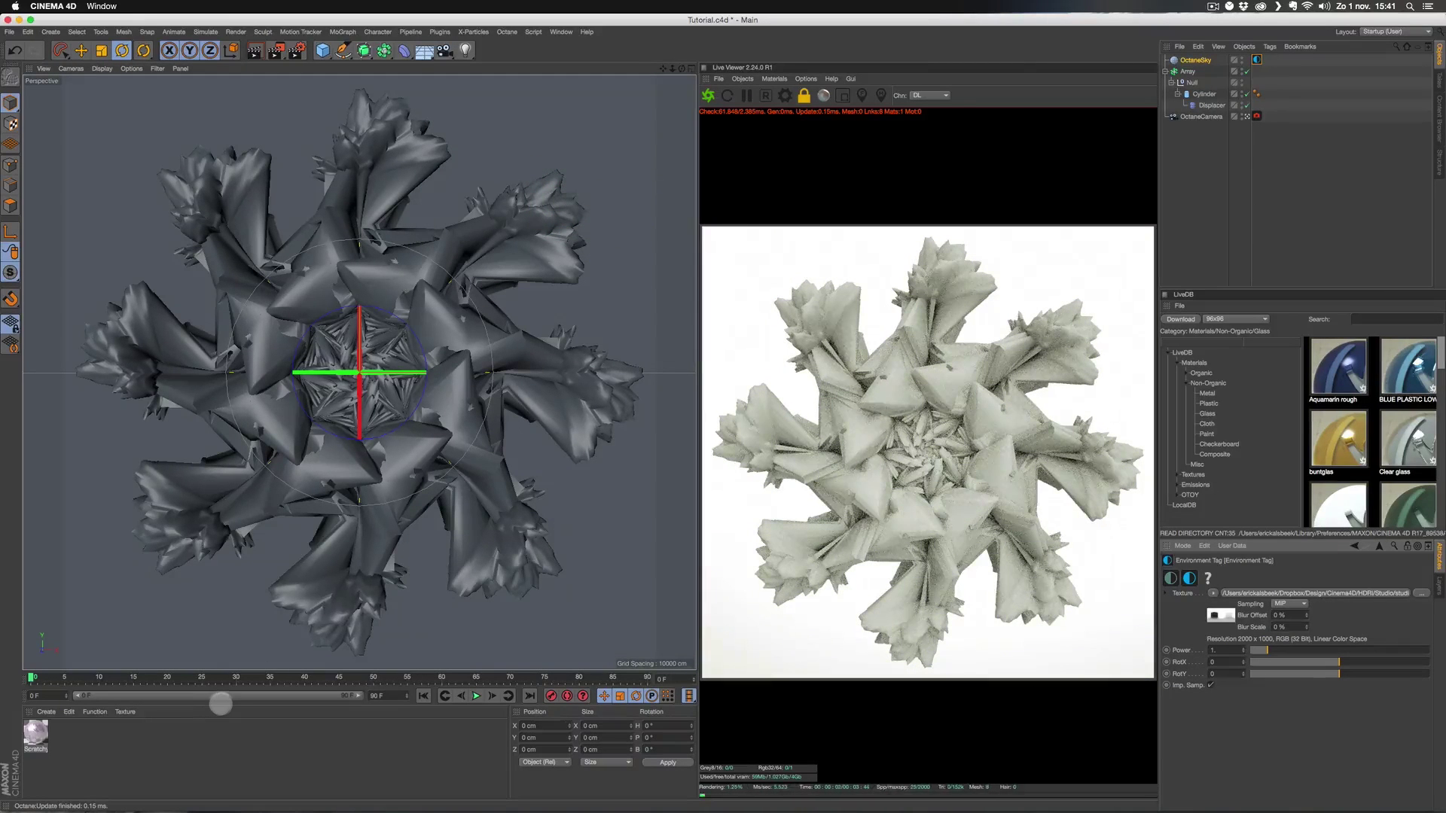
- Rotate the HDR environment on X and Y to brighten the floor
click(1391, 663)
mouse_move(1365, 676)
mouse_down()
mouse_move(1352, 678)
mouse_move(1369, 680)
mouse_up()
drag(1373, 680, 1312, 675)
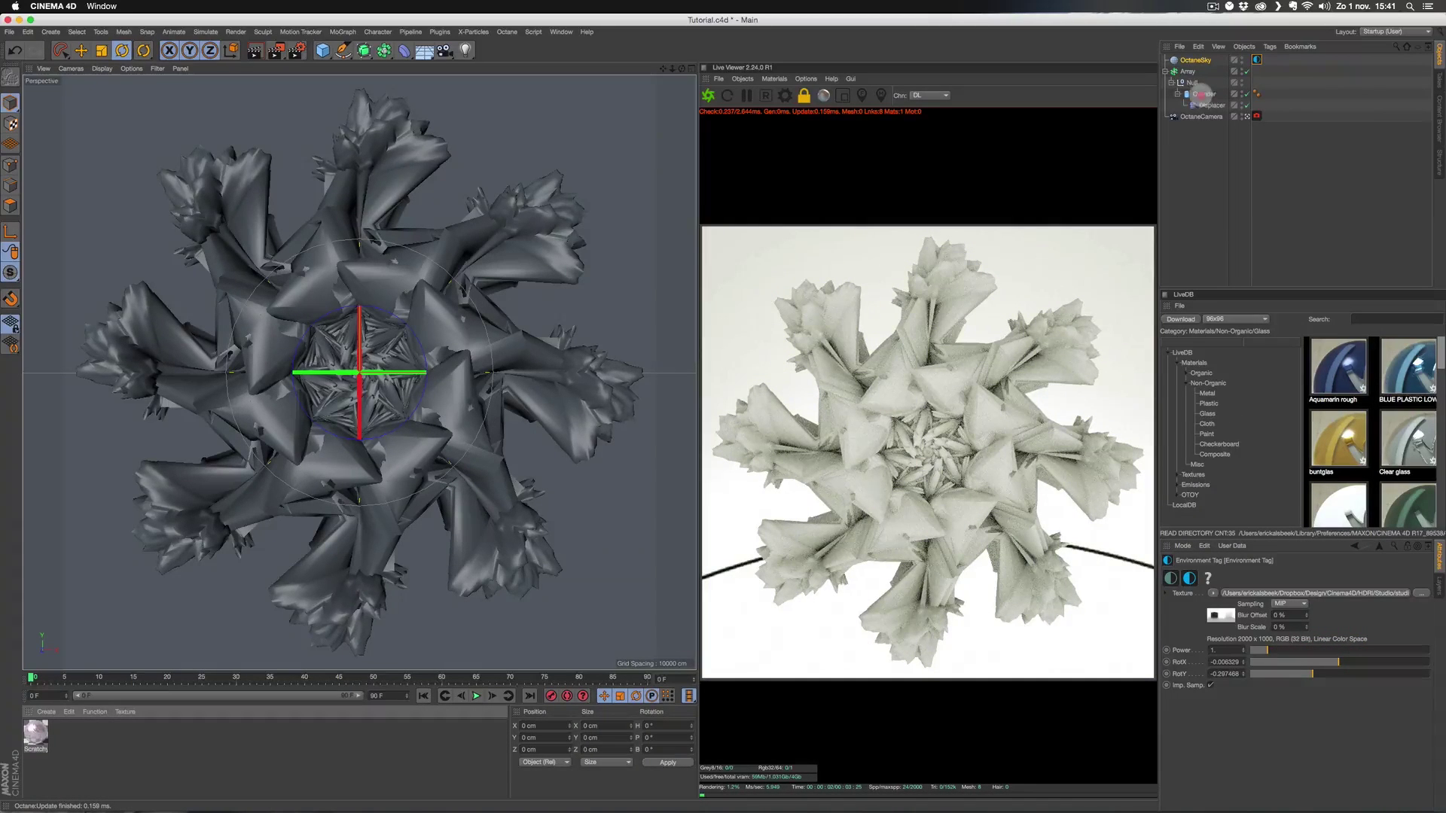
- Apply the Scratchy material to the cylinder and restart the live render
drag(1203, 94, 1202, 94)
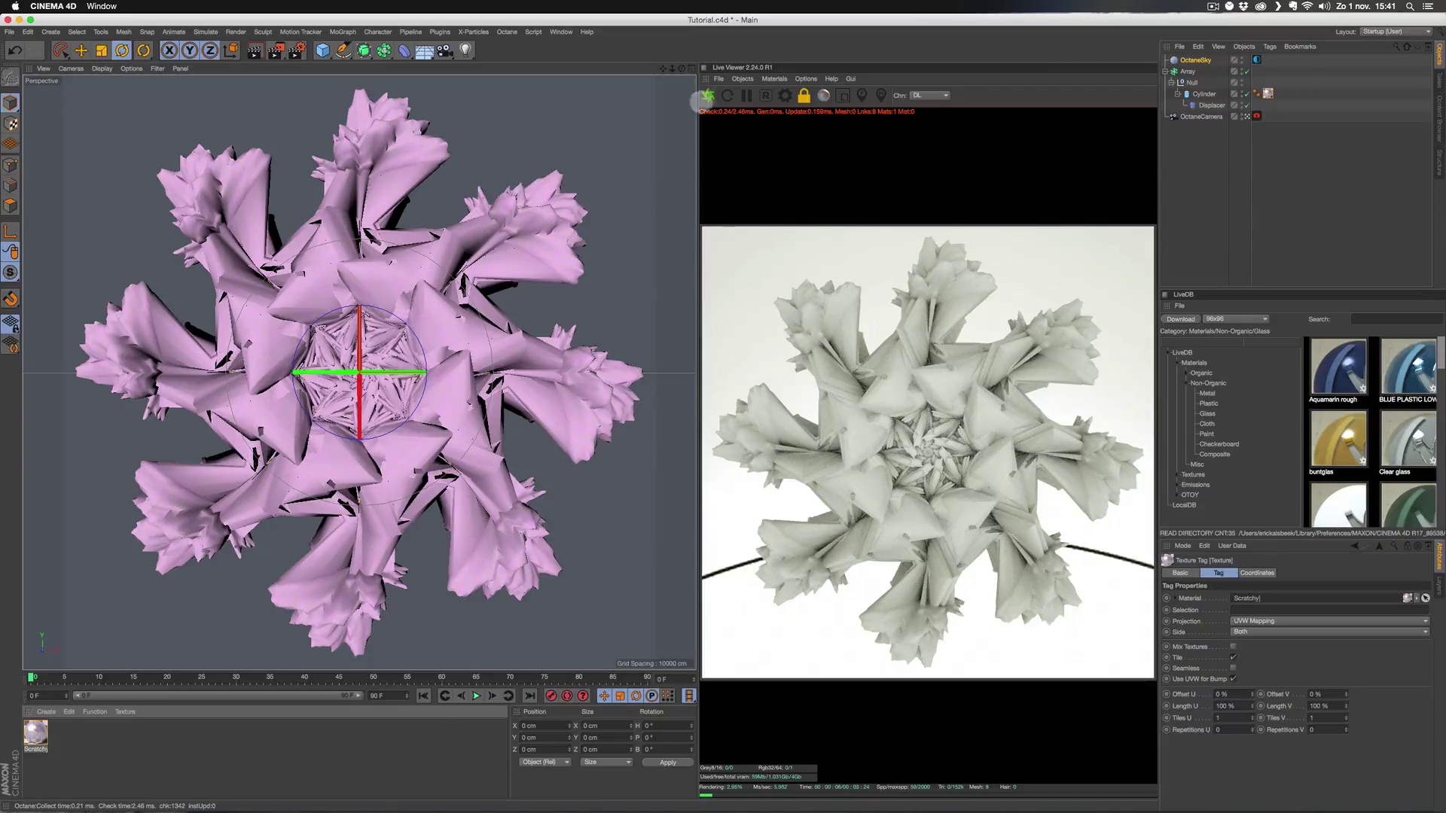
click(708, 95)
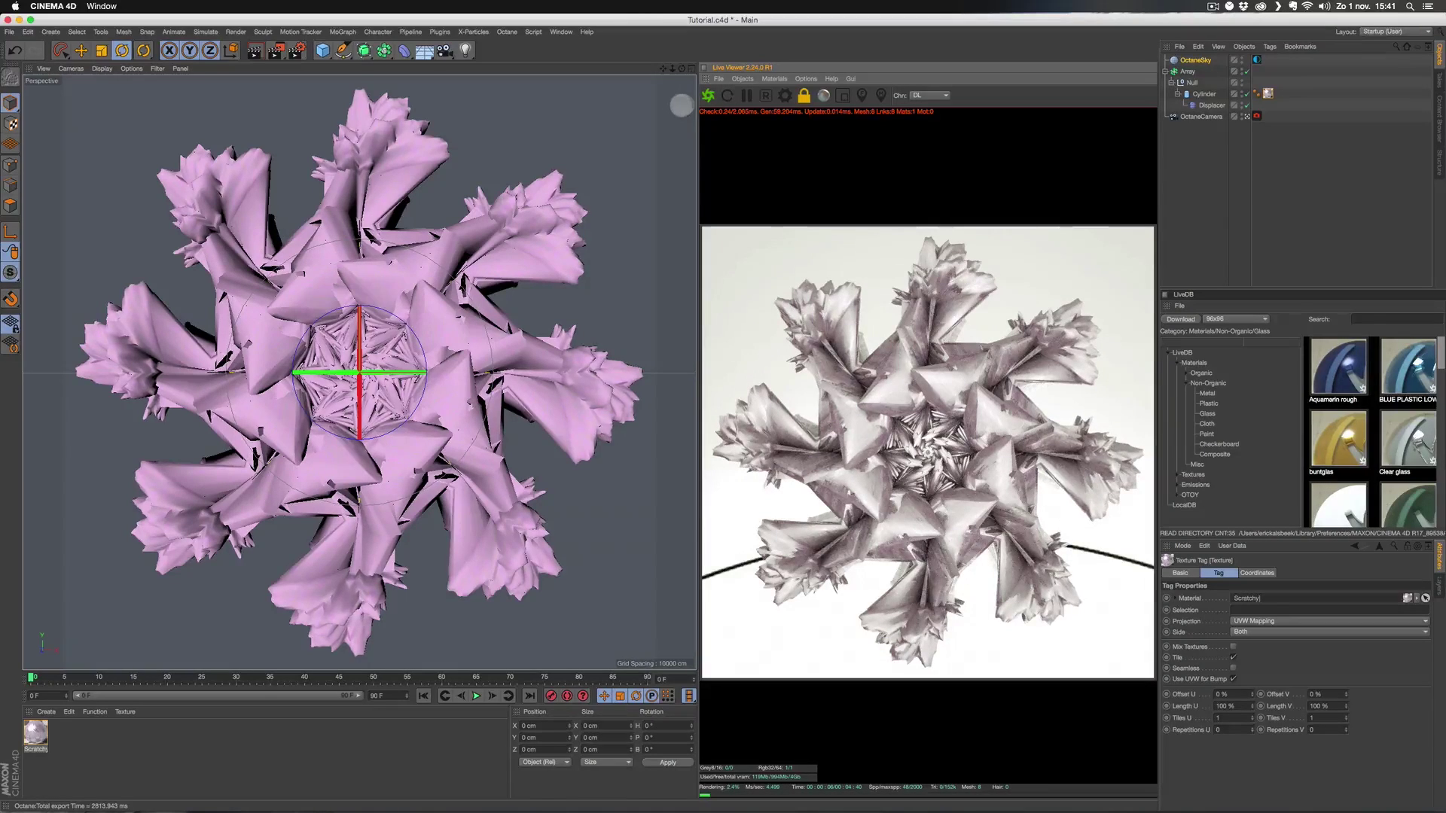
drag(323, 52, 407, 91)
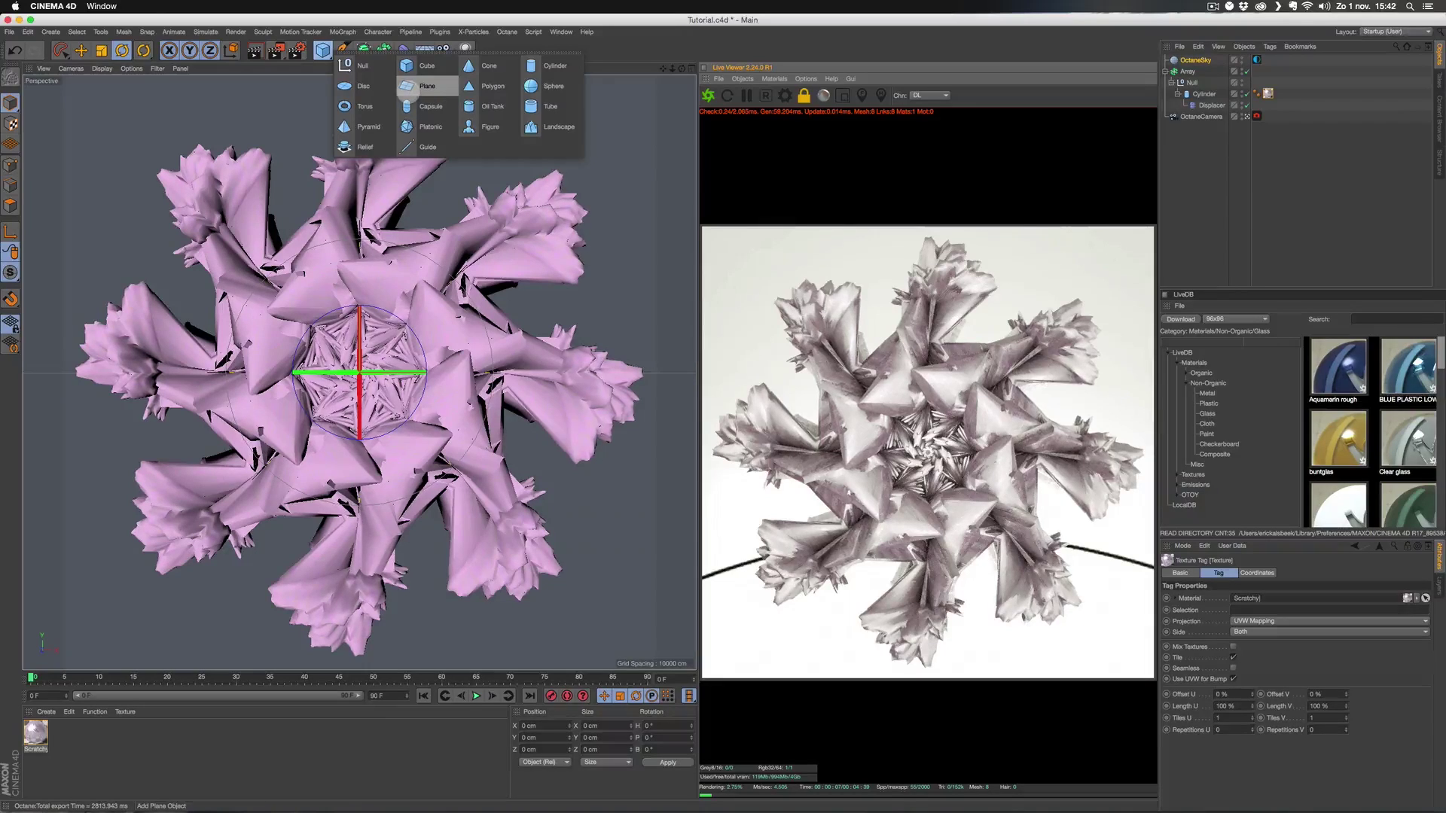
- Add a Plane and stand it upright at exactly 90°
drag(417, 86, 417, 87)
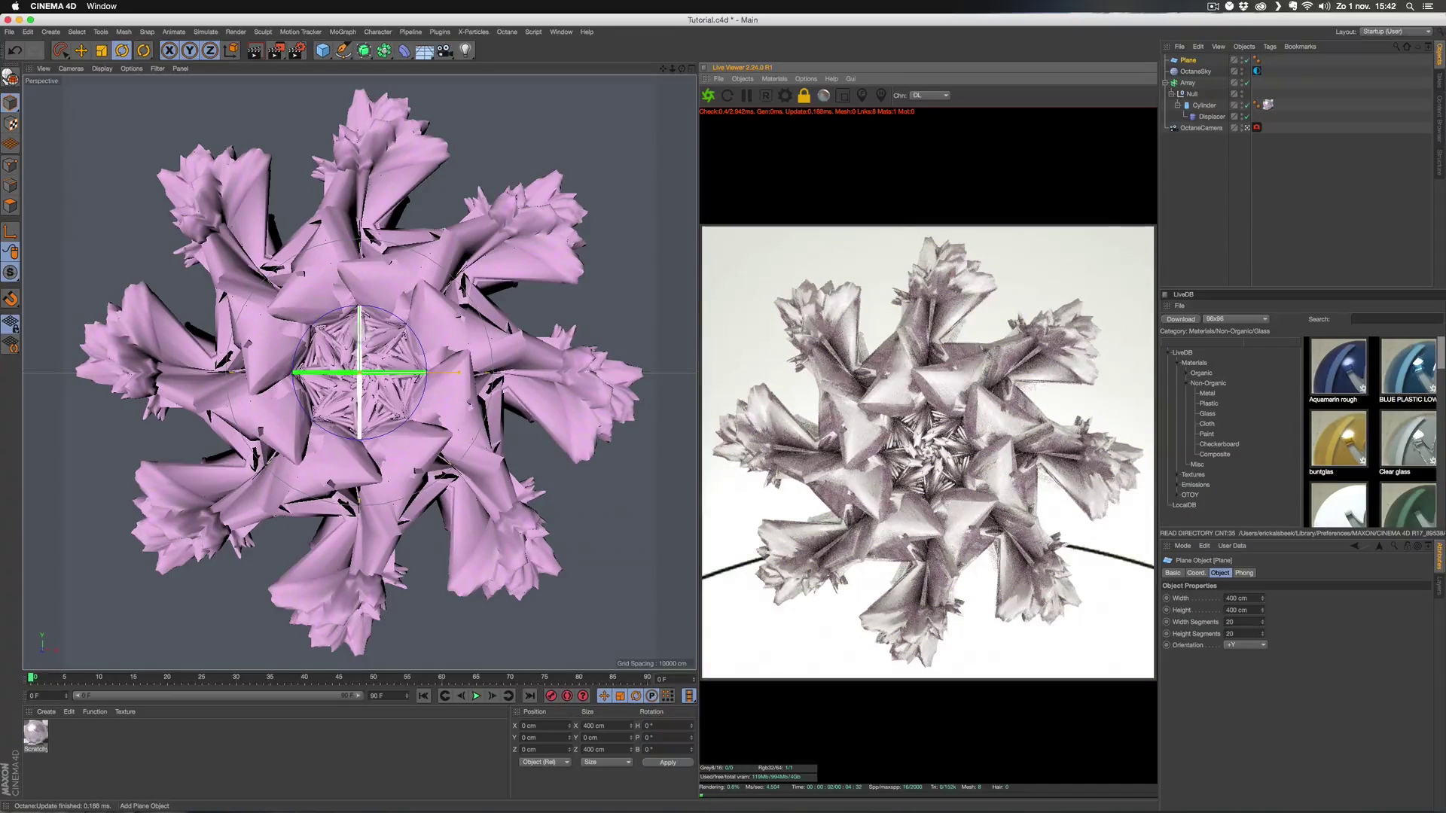
key(shift)
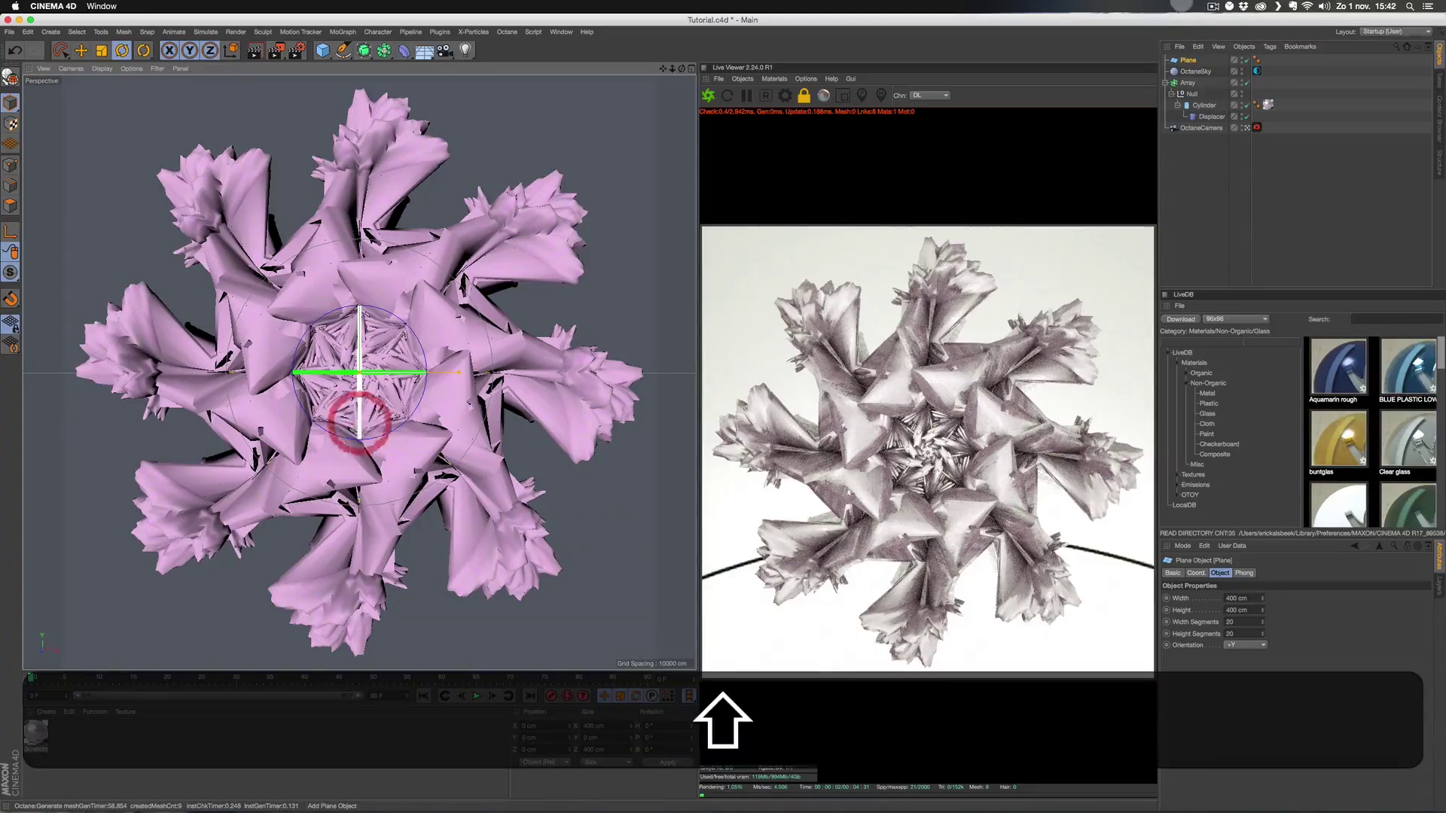
drag(359, 413, 3, 612)
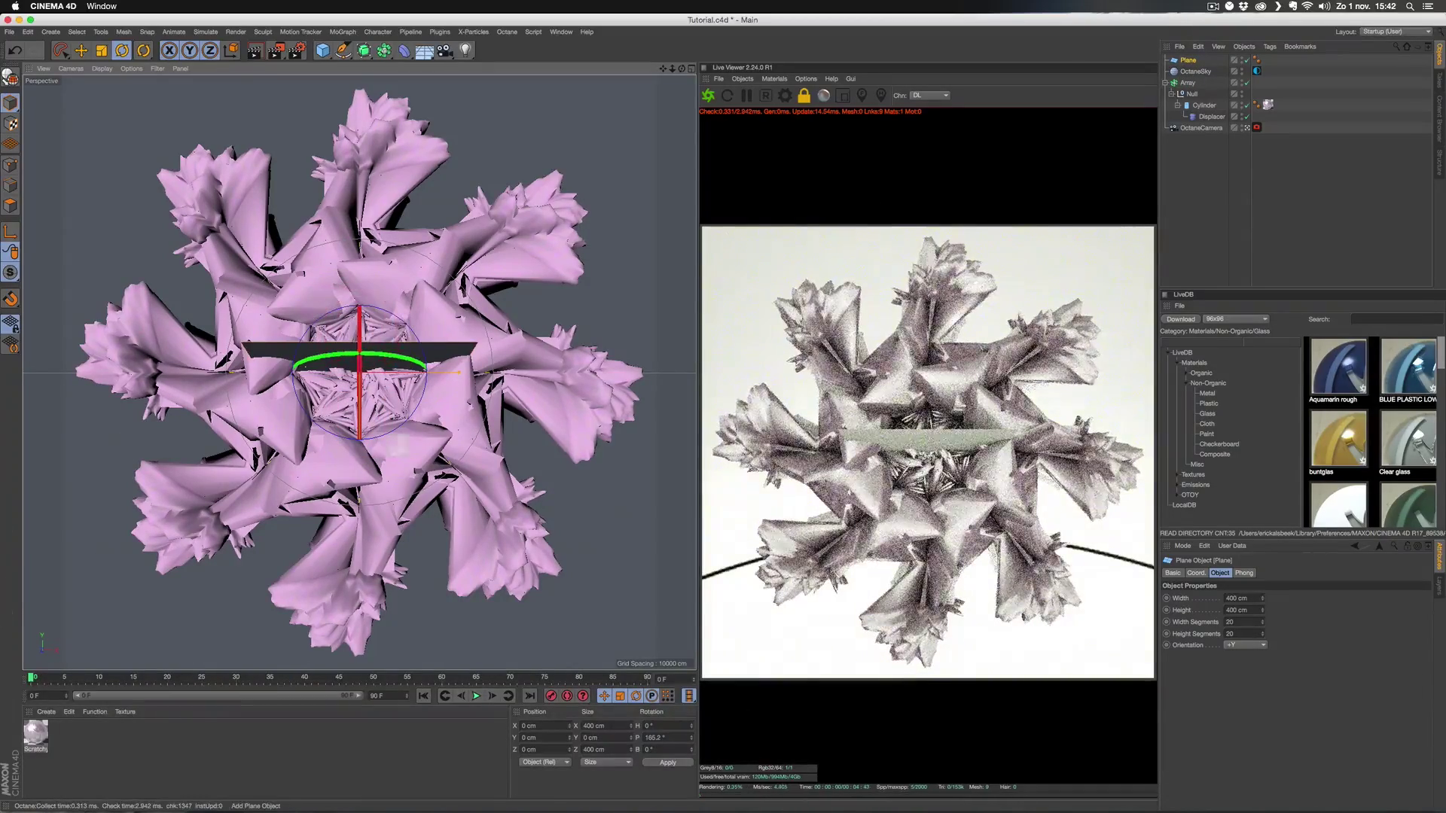
key(super+z)
key(shift)
shift+drag(362, 342, 361, 449)
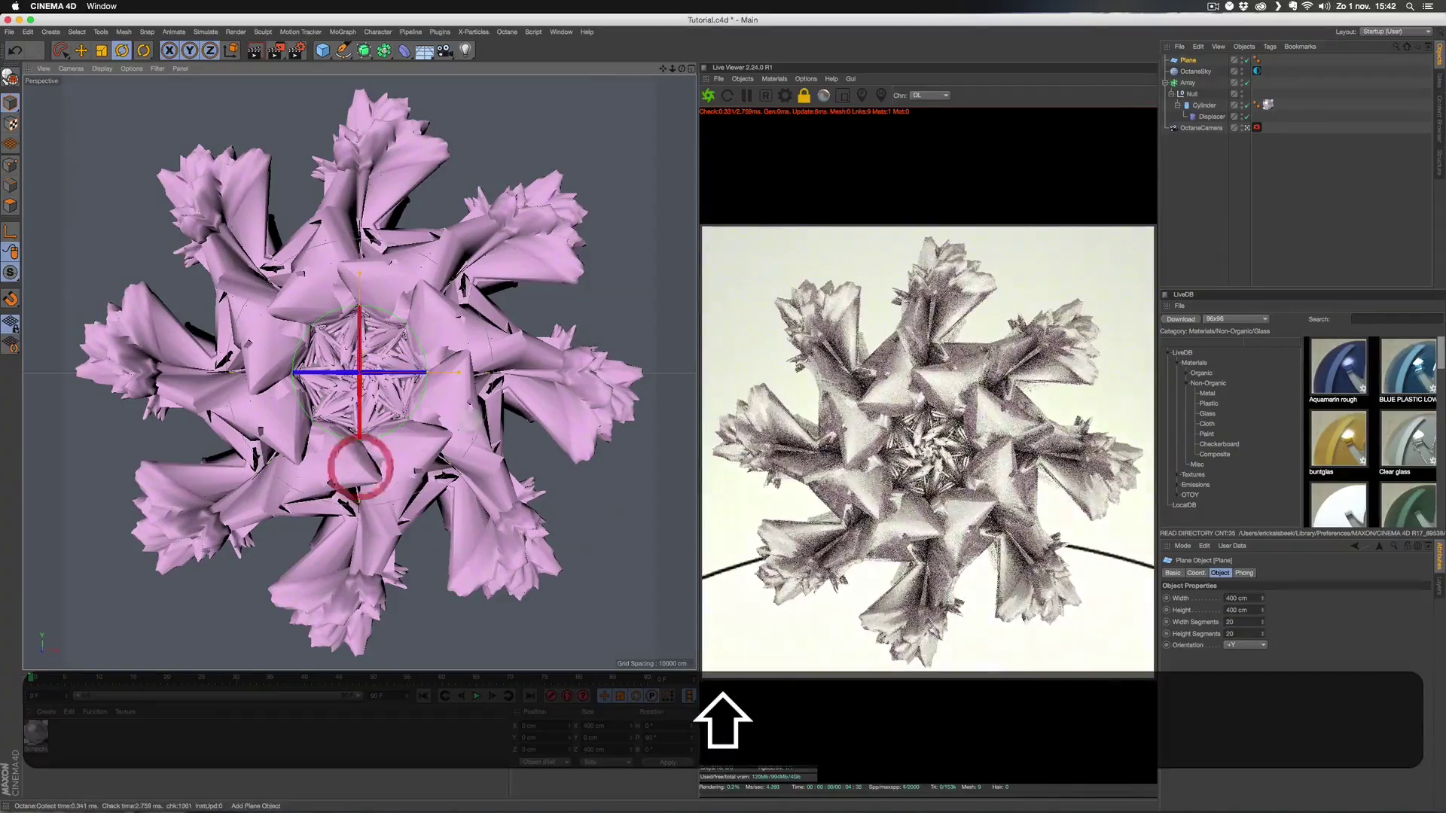
- Scale the plane to 1941.2 cm and move it to Z 387 cm
key(shift+t)
drag(422, 354, 555, 332)
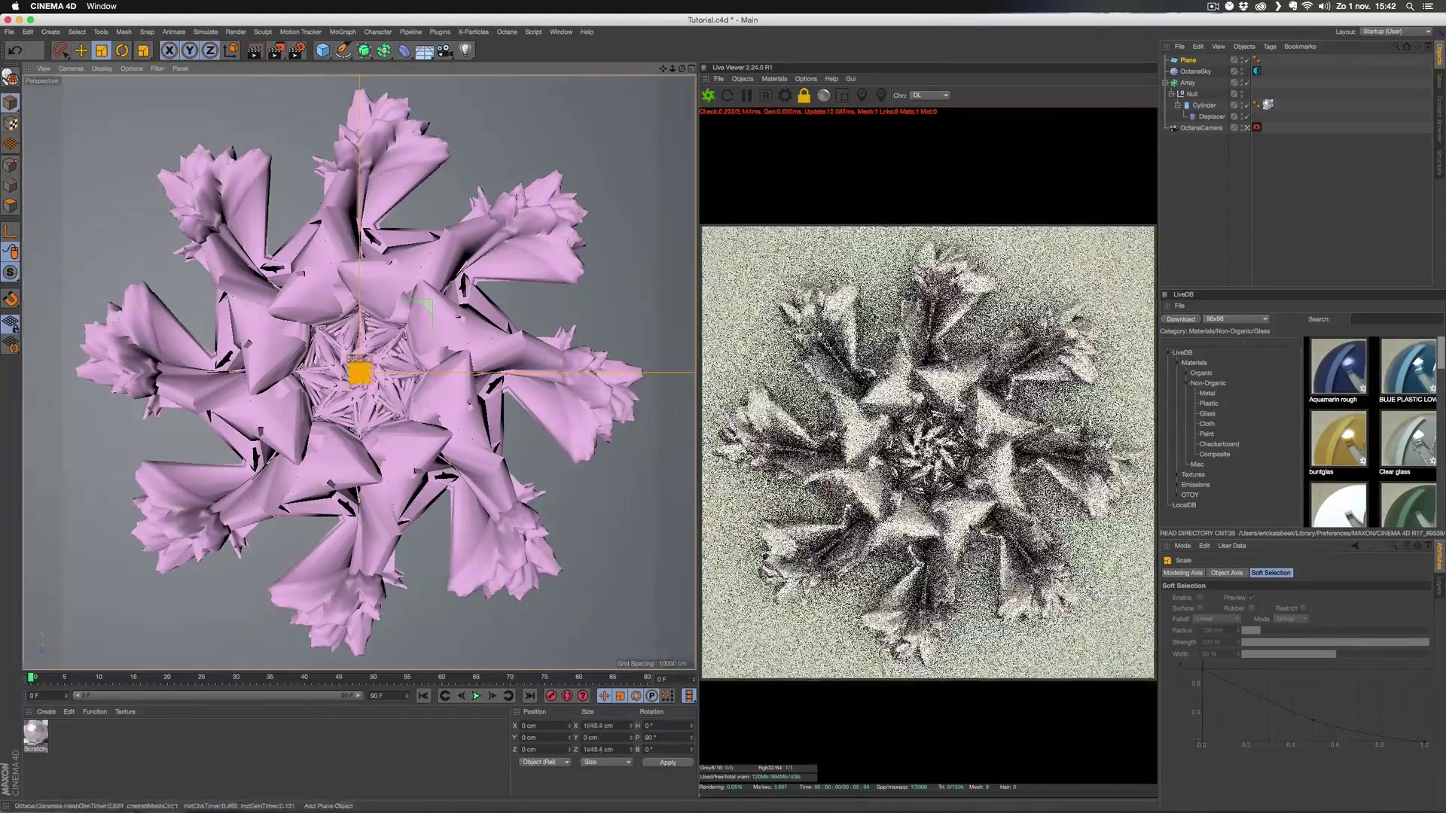
click(1188, 60)
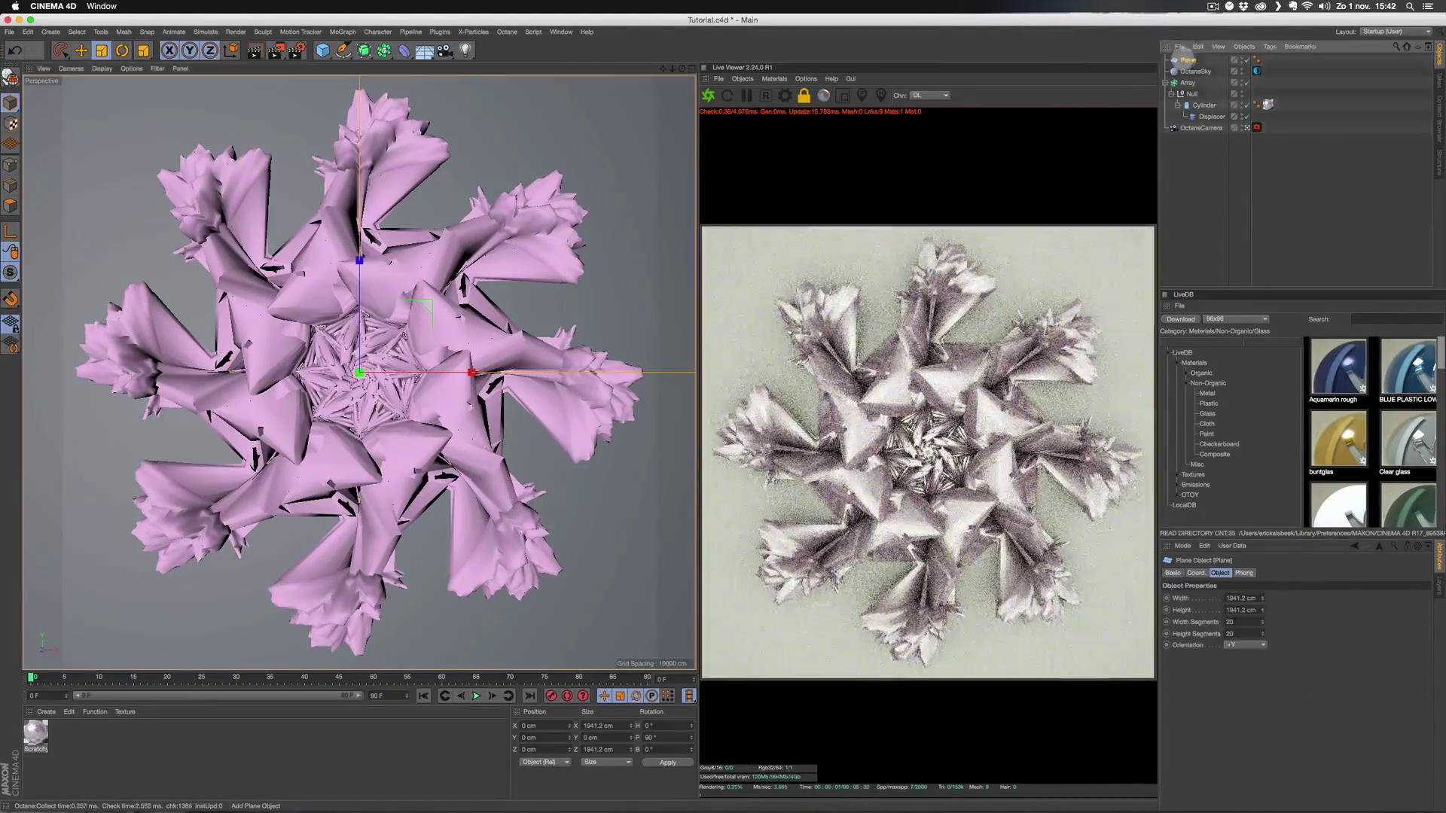
click(1198, 573)
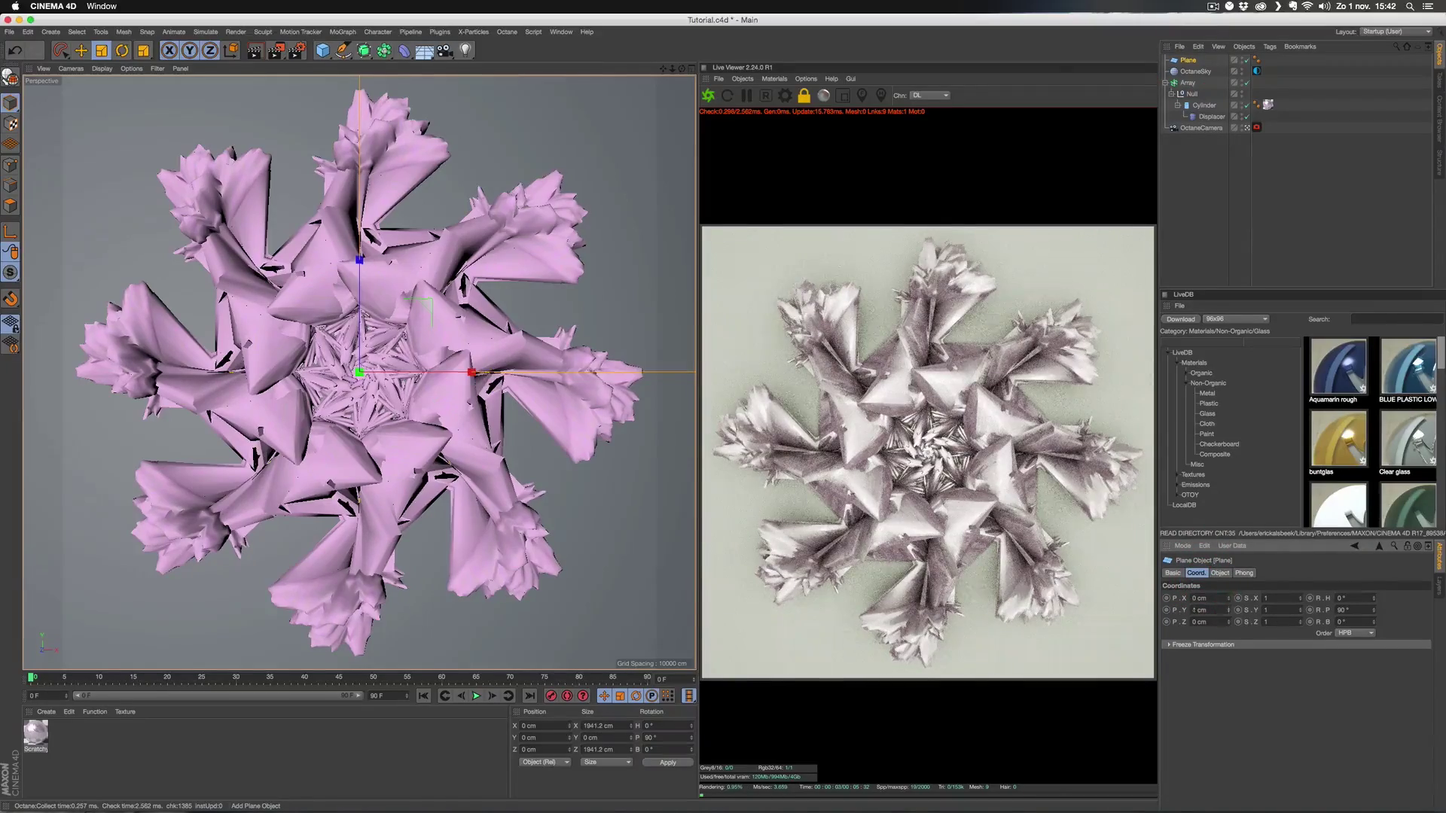
key(super+z)
drag(1229, 622, 1228, 622)
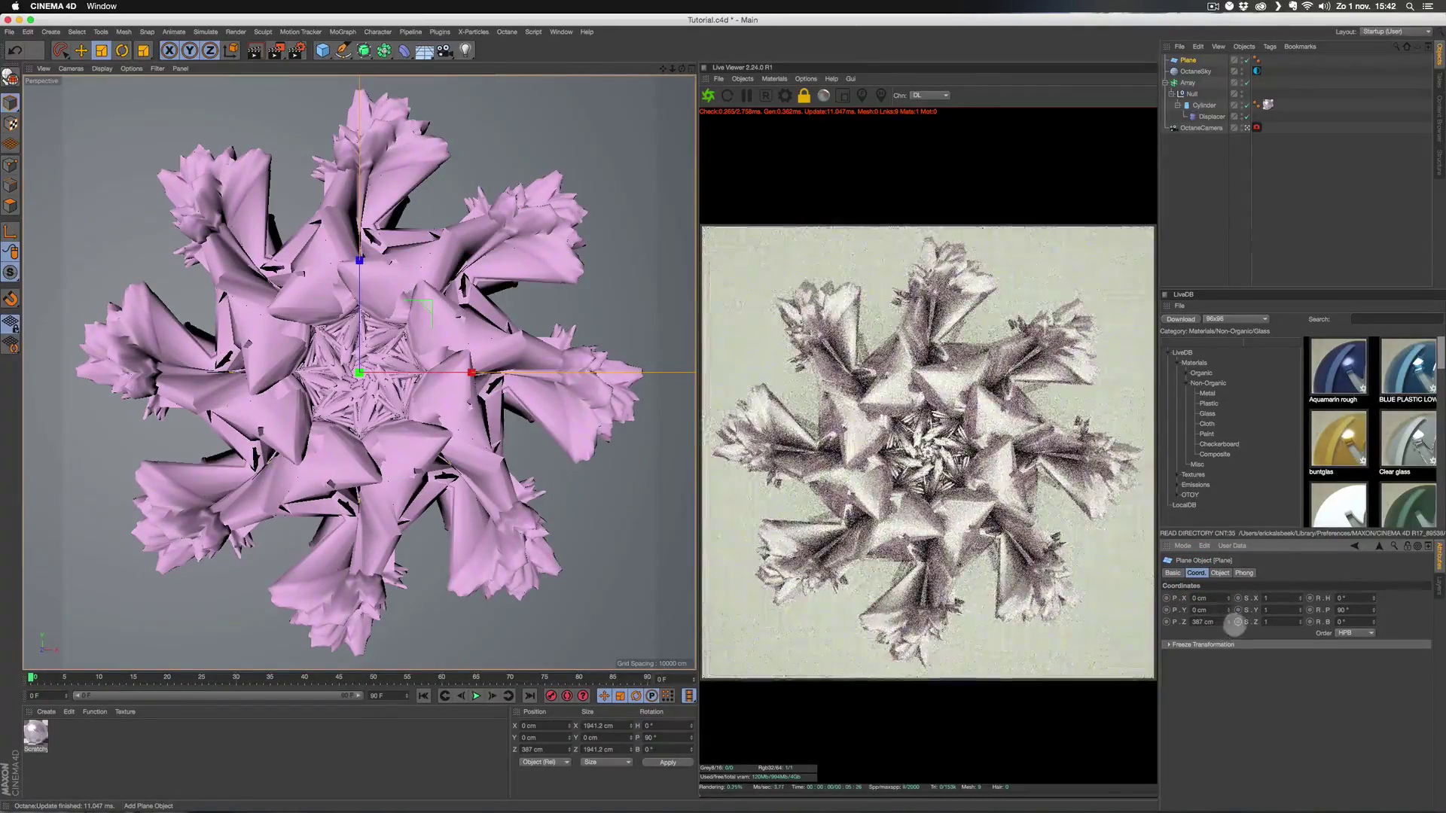
- Create a light blue Octane material with Diffuse R 0.486 and apply it to the plane
click(47, 712)
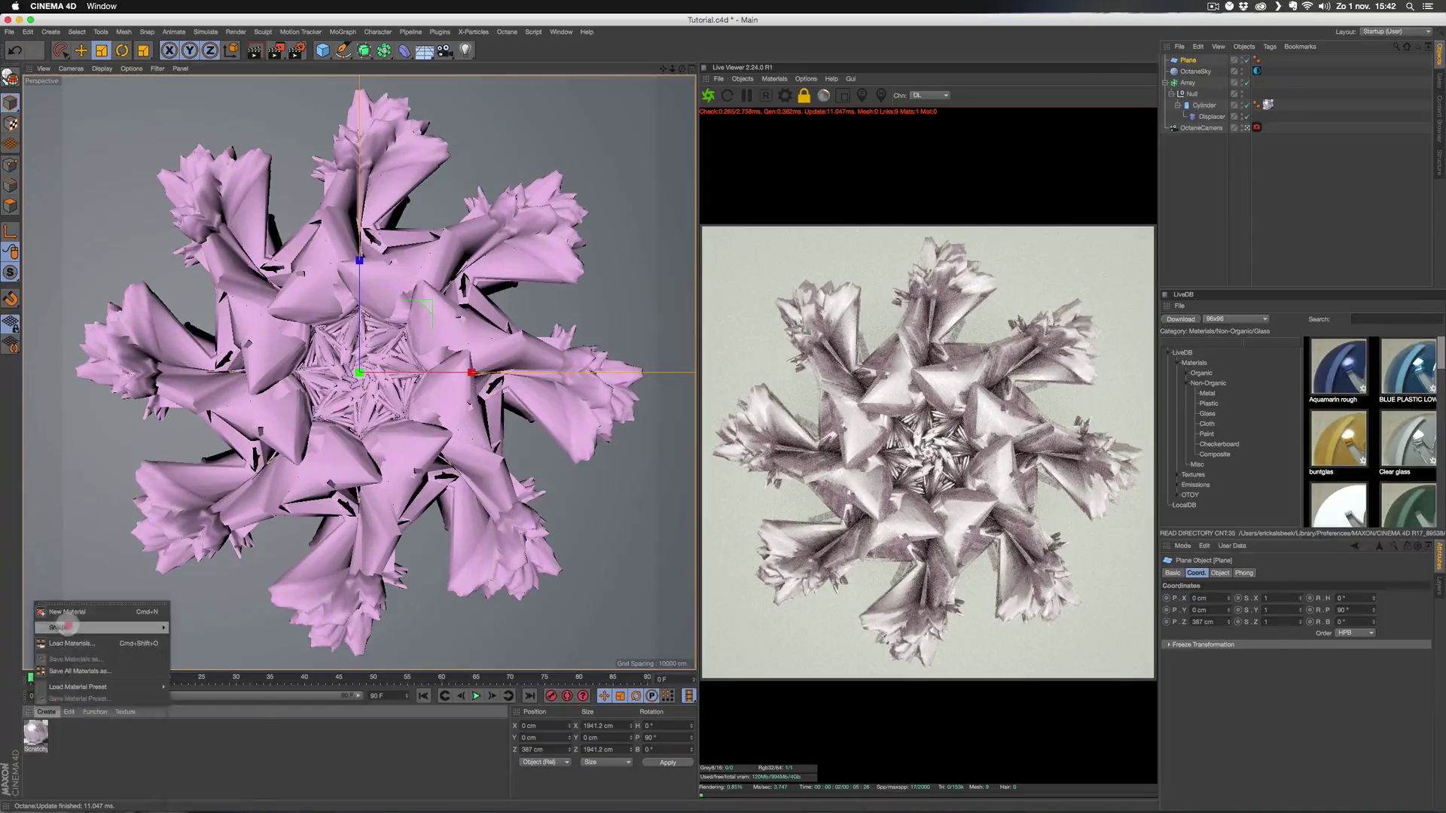
mouse_move(60, 628)
mouse_move(203, 625)
click(301, 624)
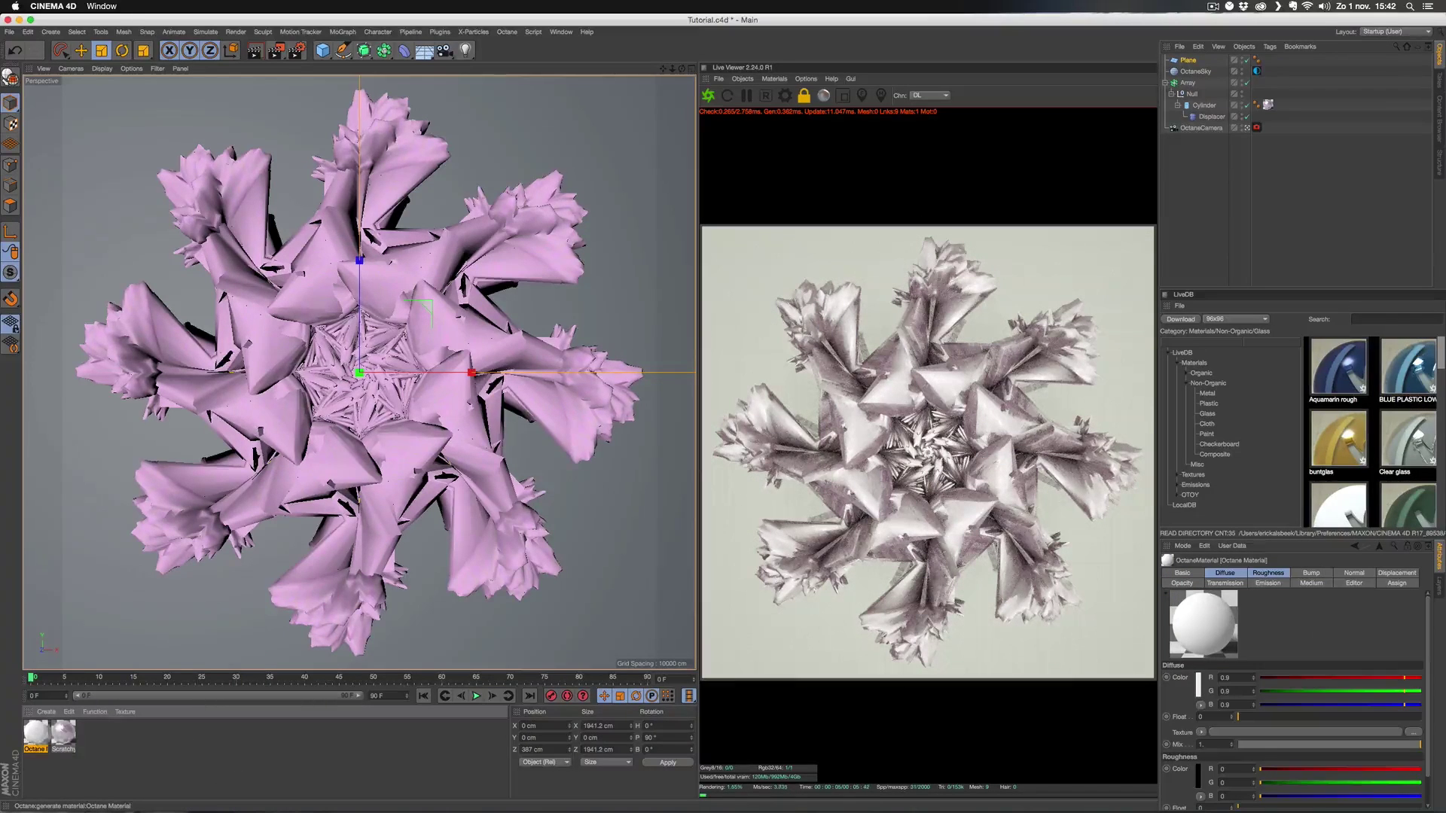
double_click(36, 731)
click(473, 117)
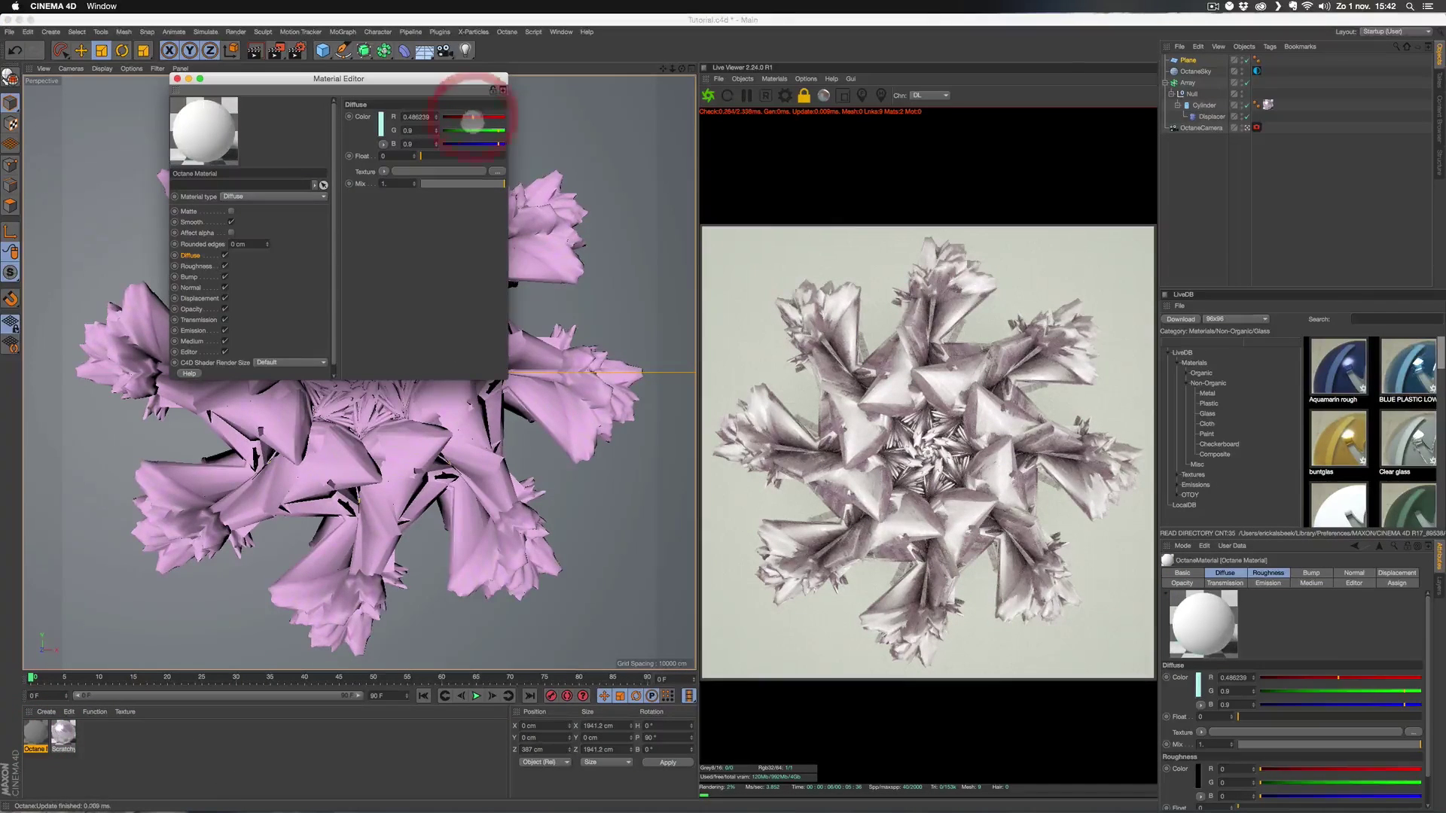
click(178, 79)
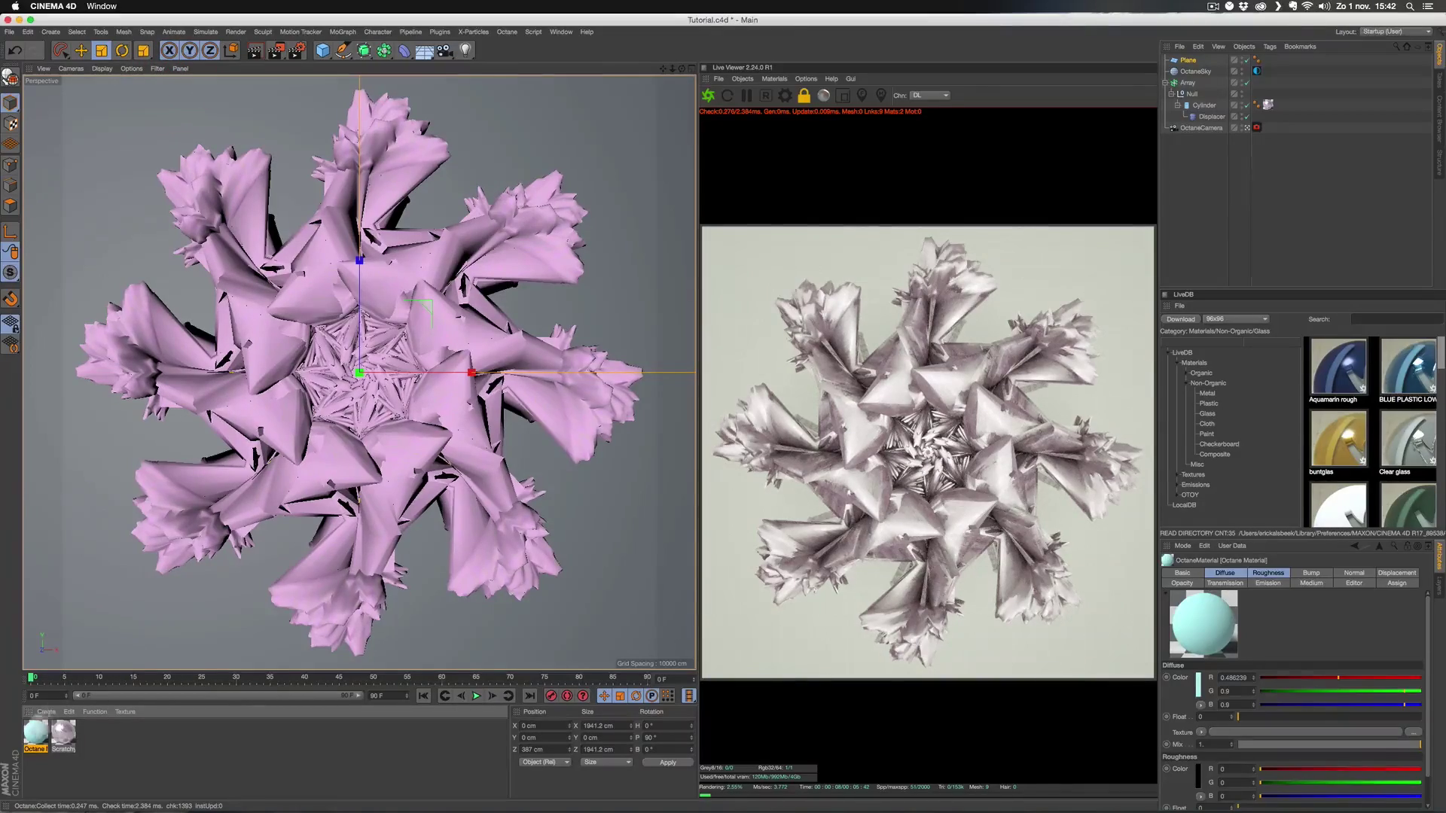
drag(39, 729, 79, 494)
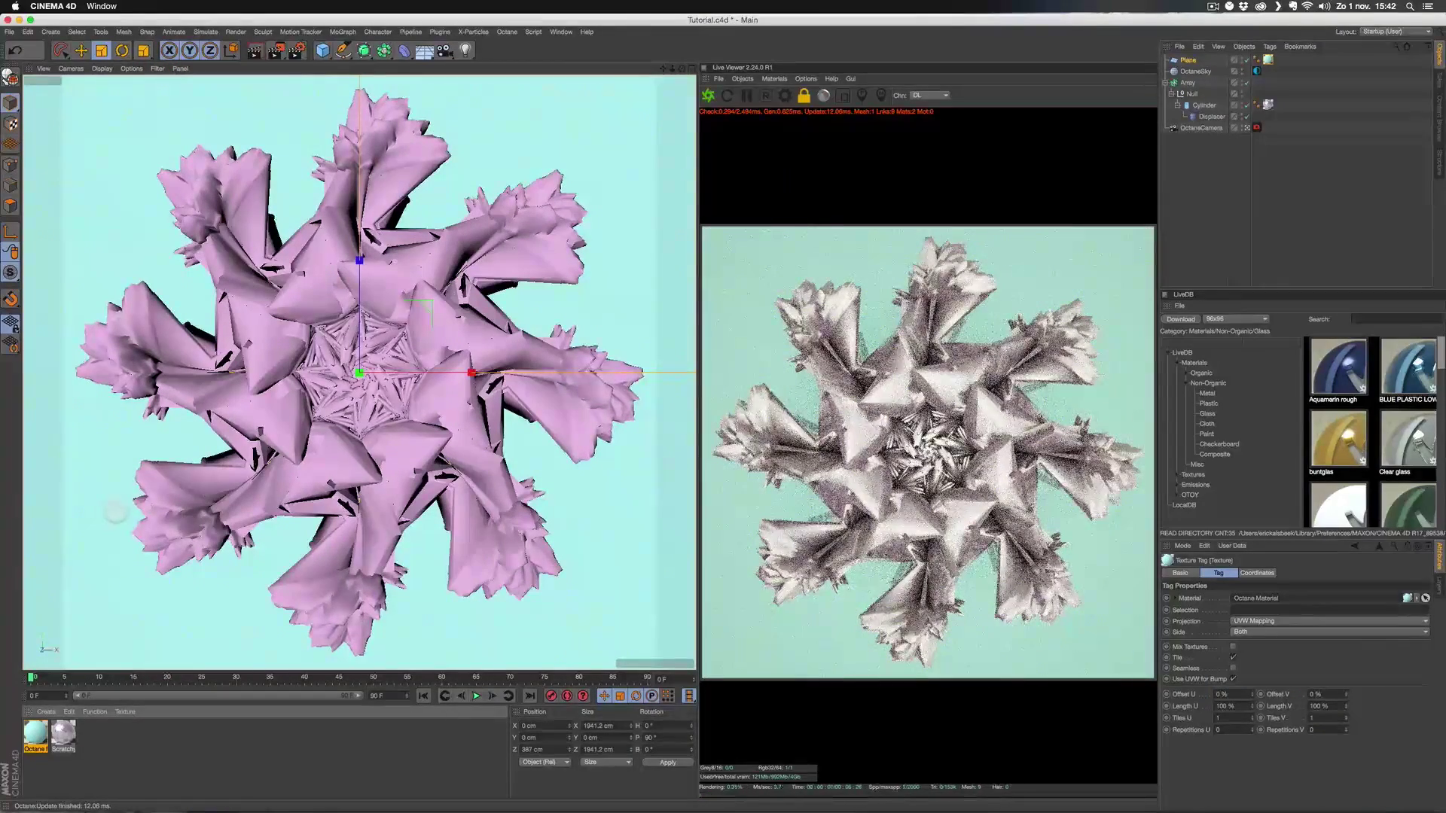